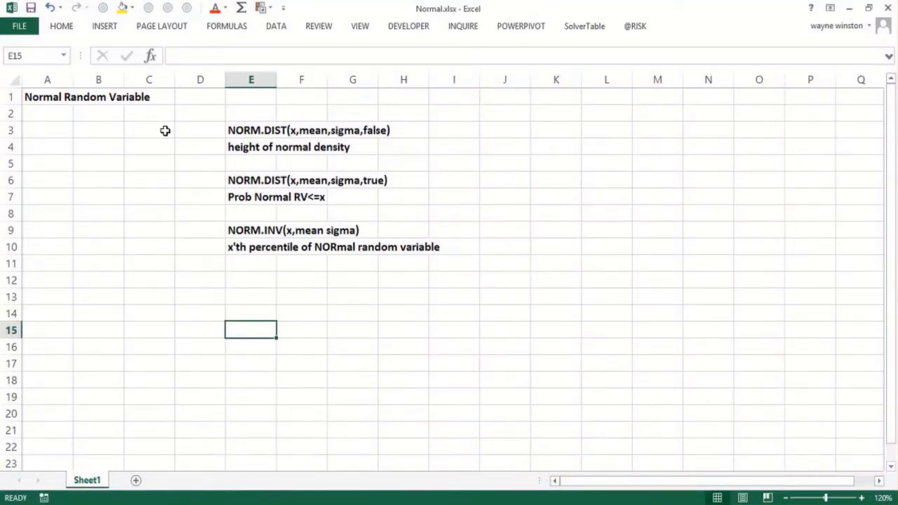
Enter "Normal.xlsx" in cell E1 and "Continuous random variable" in cell E2
click(251, 98)
text(N)
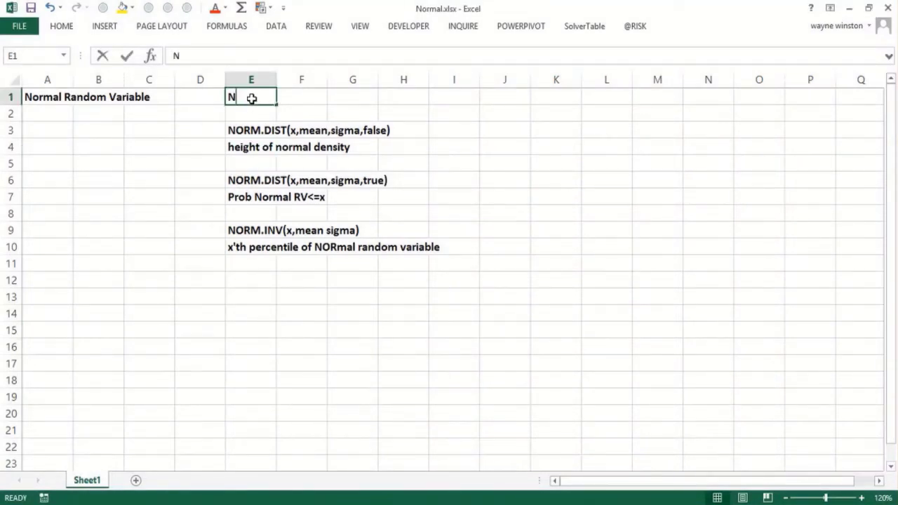
text(ormal.xlsx)
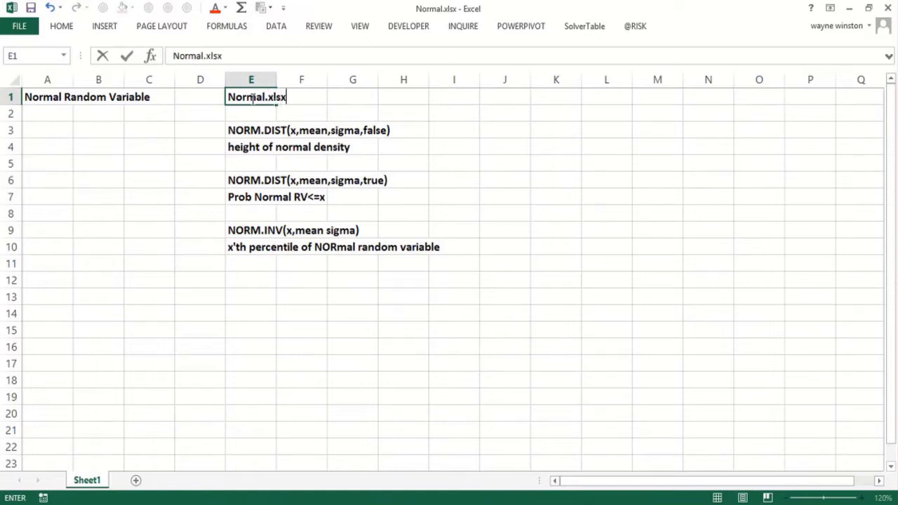
key(Return)
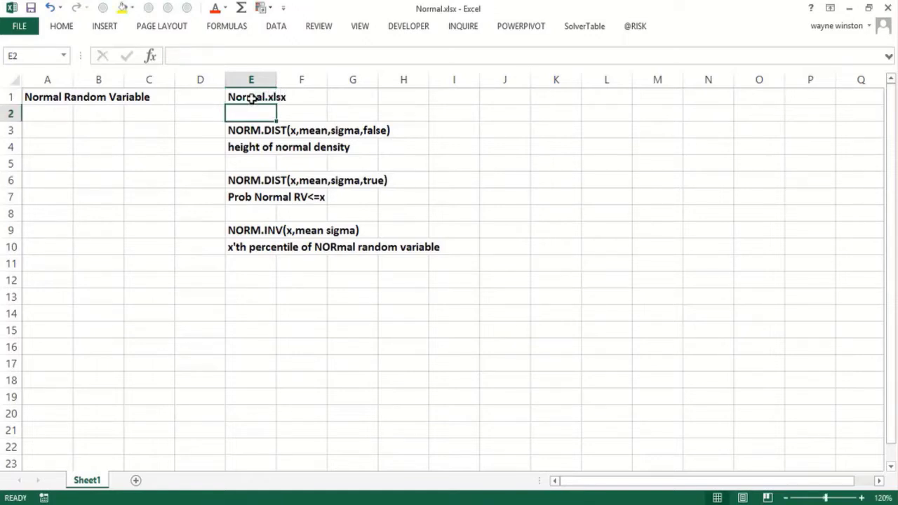
text(COntinuous ra)
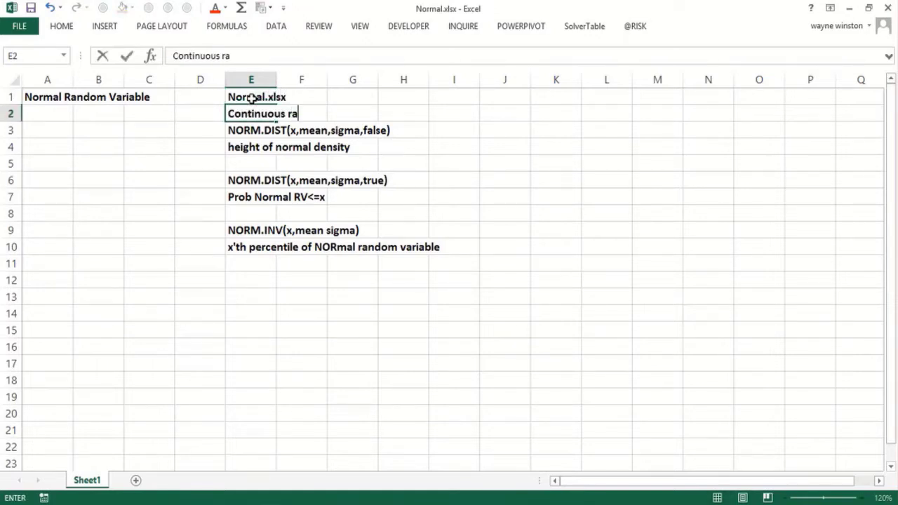
text(ndom variable)
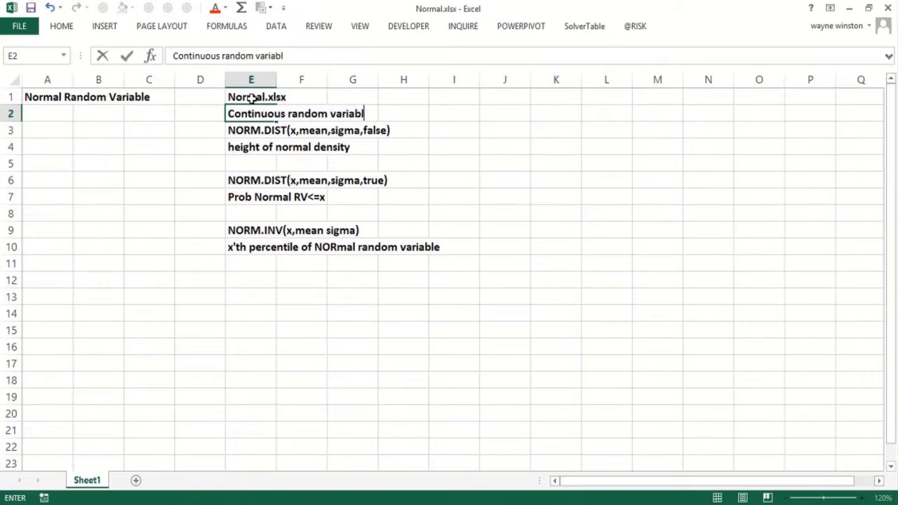
List the example variables Height, Weight and IQ in cells K2 to K4
click(554, 119)
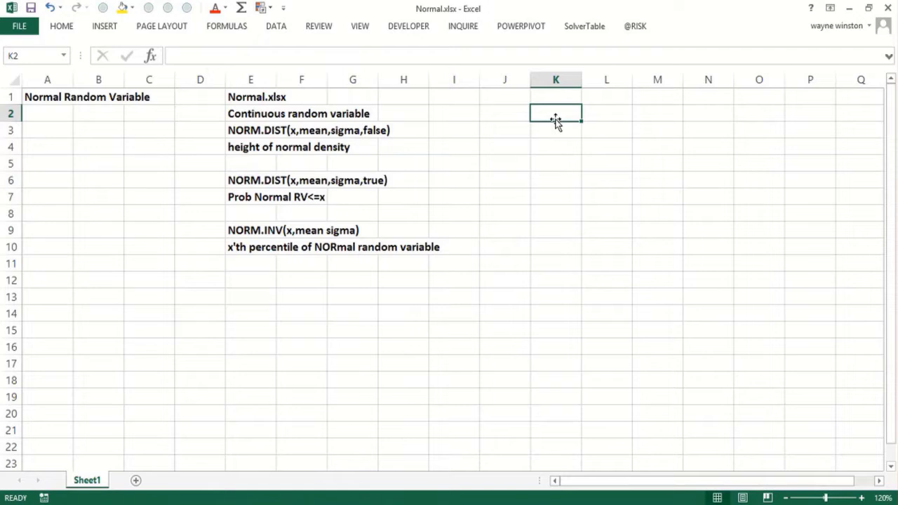
text(Height)
key(Return)
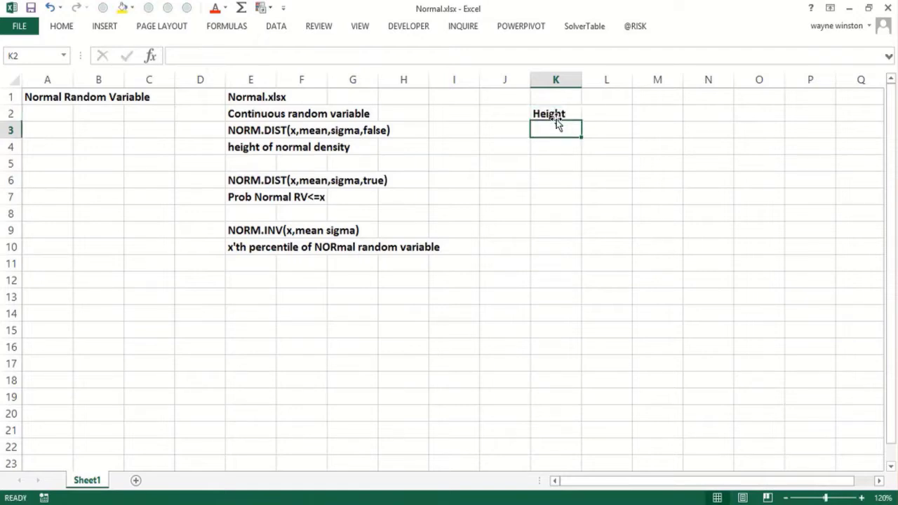
text(Weight)
key(Return)
text(I)
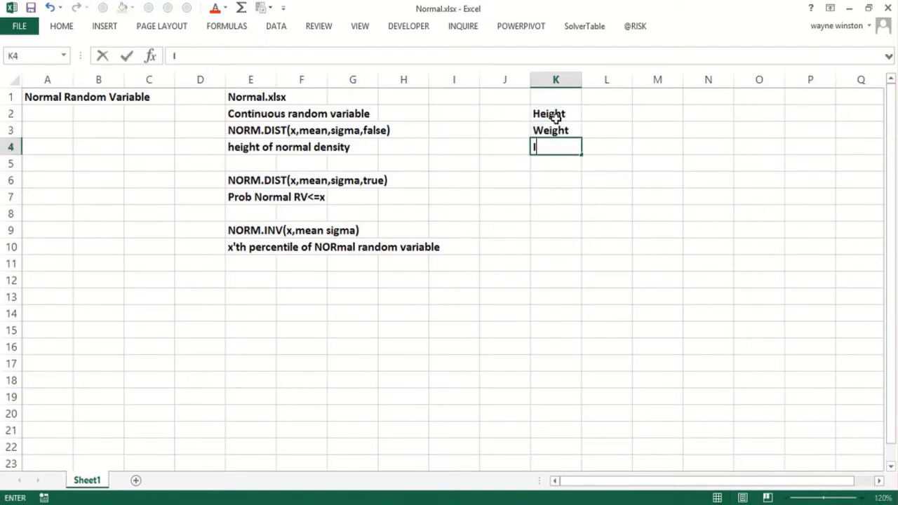
text(Q)
key(Return)
Add the example "Number of Points NBA team scores in a game" in cell K5
text(Numb)
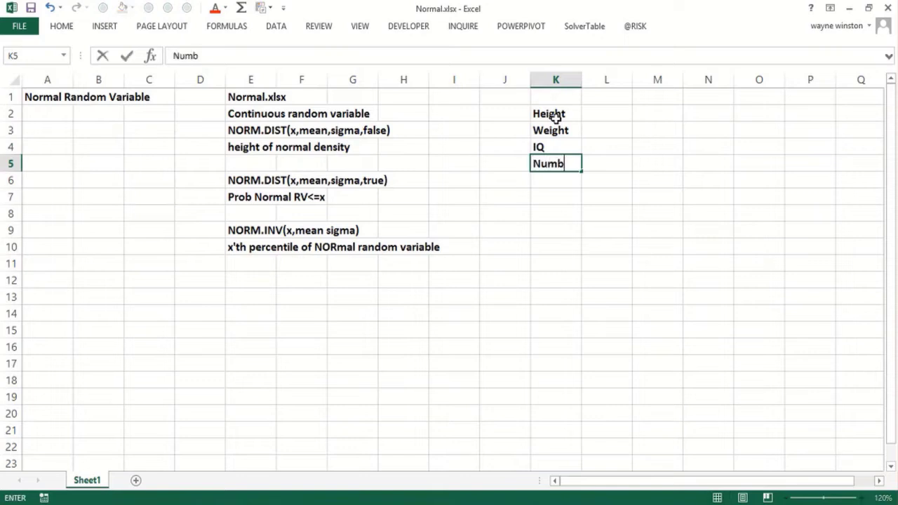
text(er of Point)
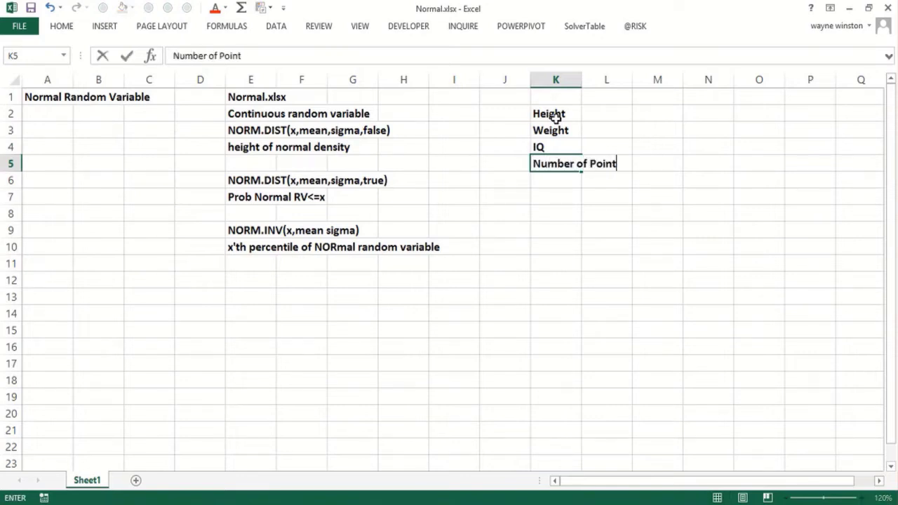
text(s NBA s)
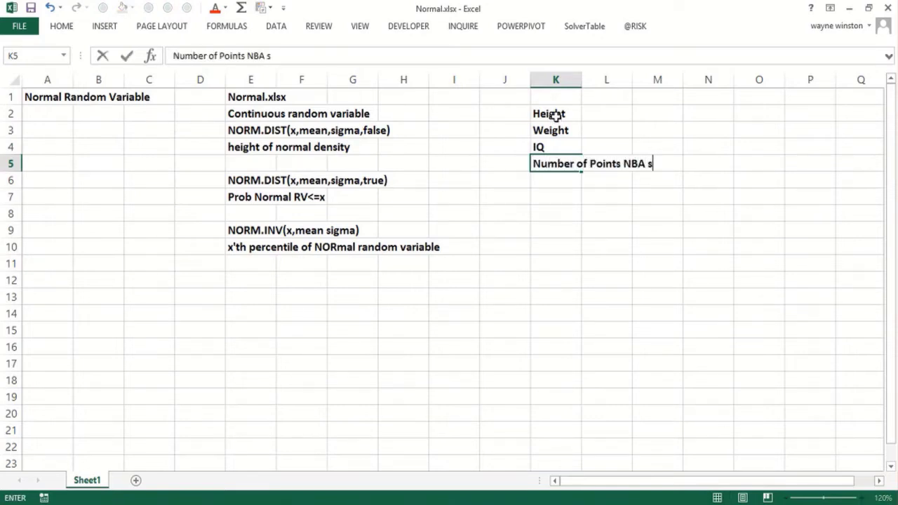
key(BackSpace)
text(team sc)
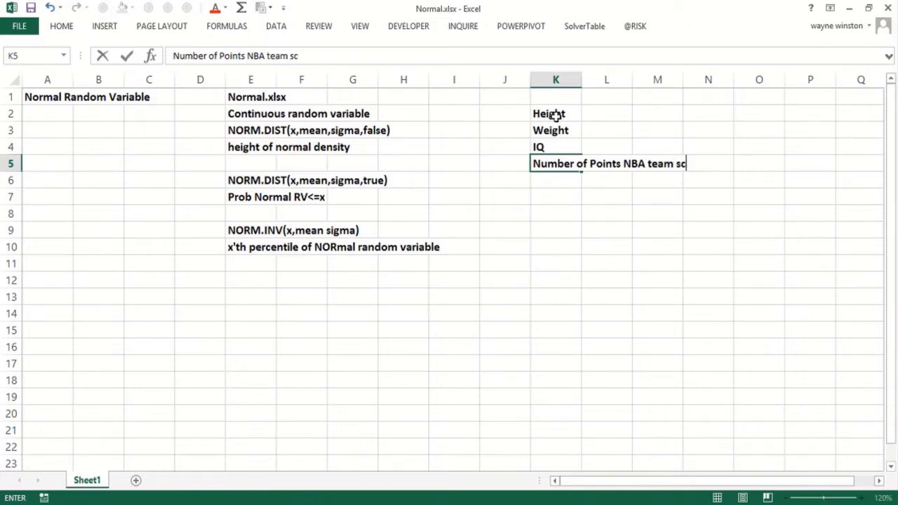
text(ores in a game)
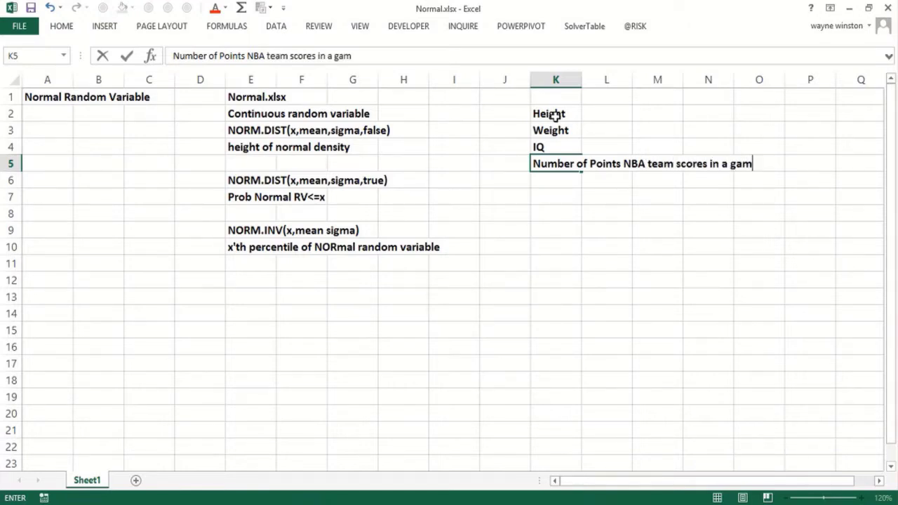
key(Return)
Add the example "Chocolate Bars sold daily at Whole Foods" in cell K6
text(Choc)
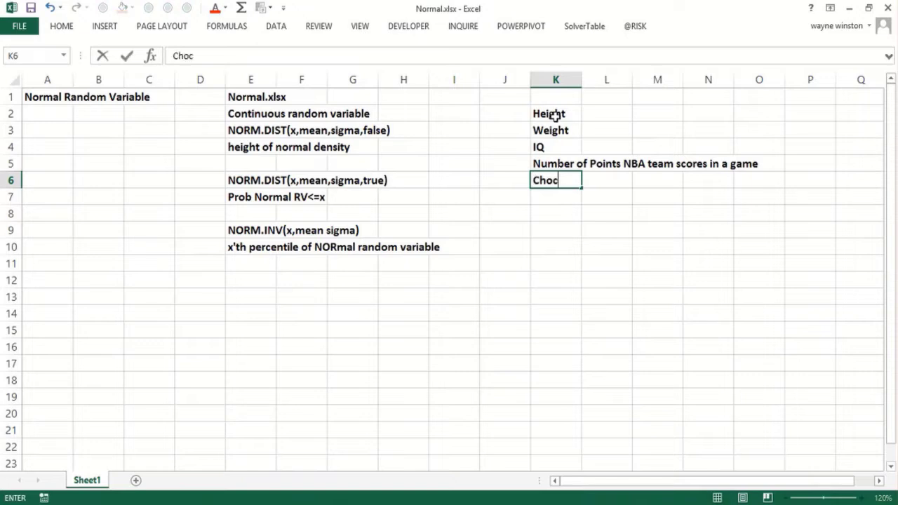
text(olate)
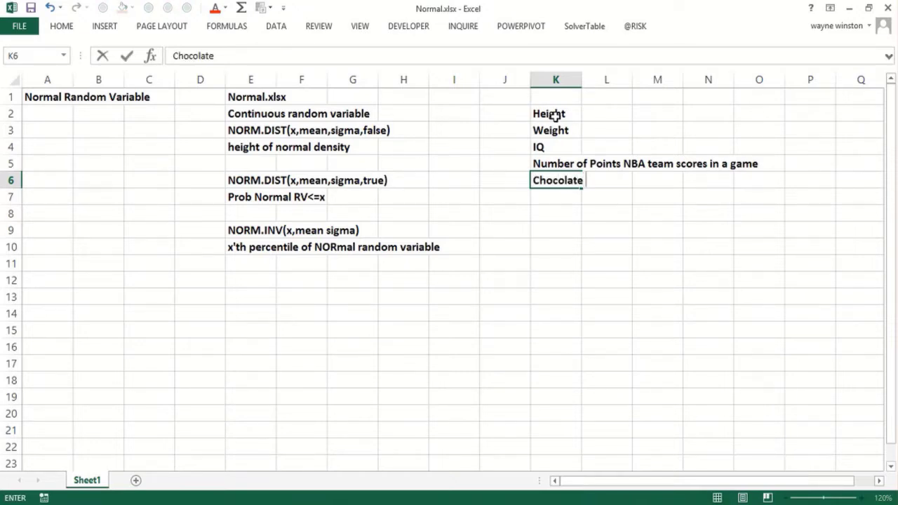
text( Bars)
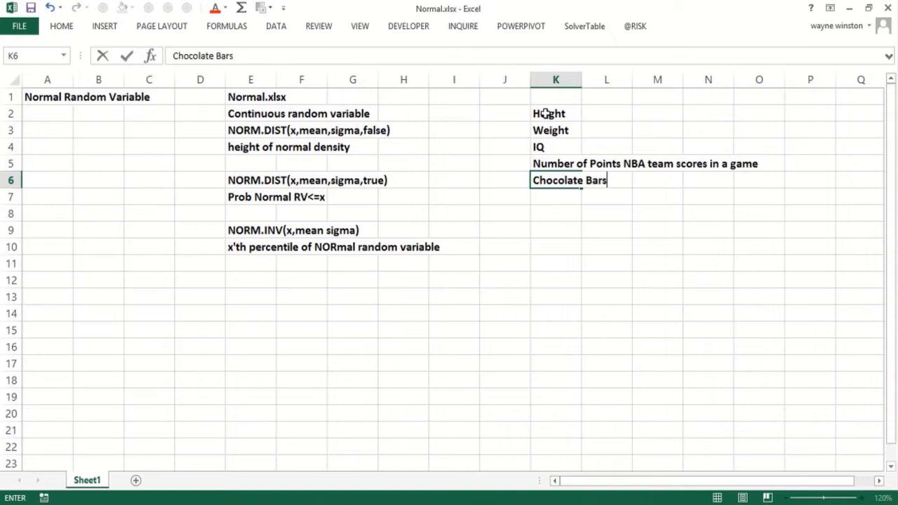
text( sold daily a)
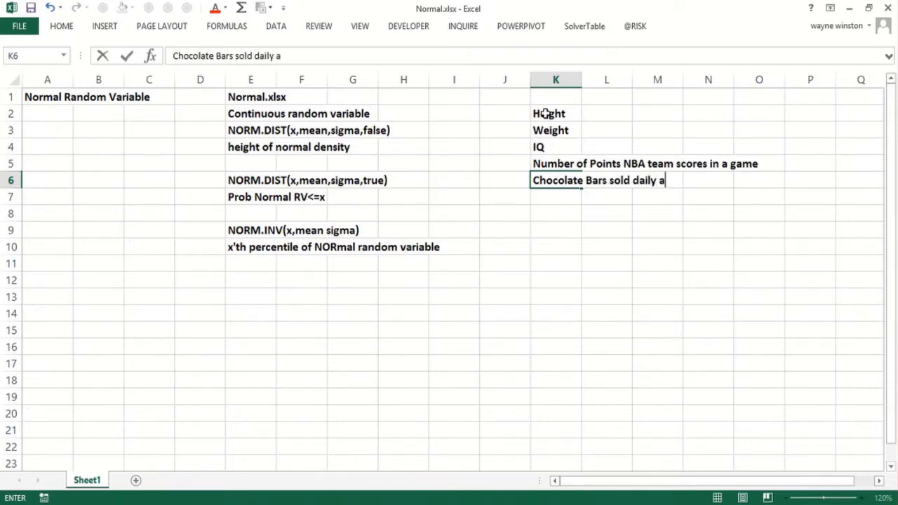
text(t Whole )
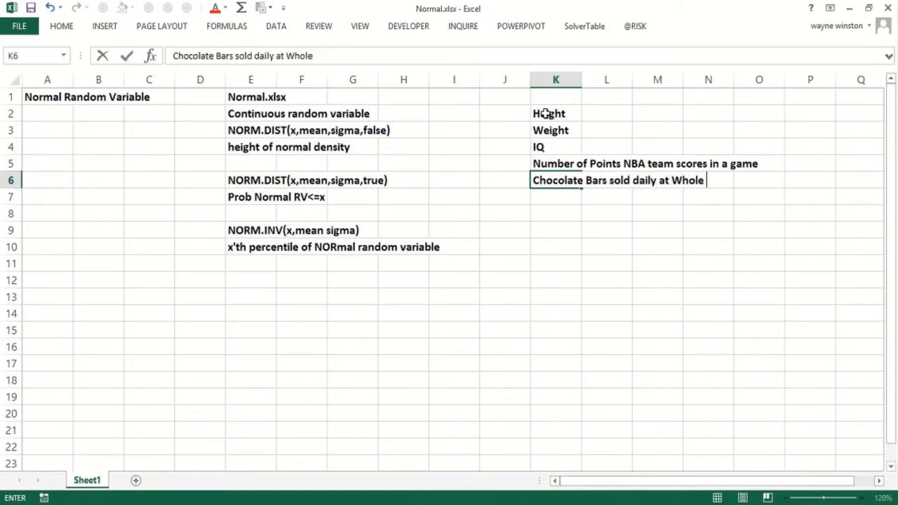
text(Foods)
key(Return)
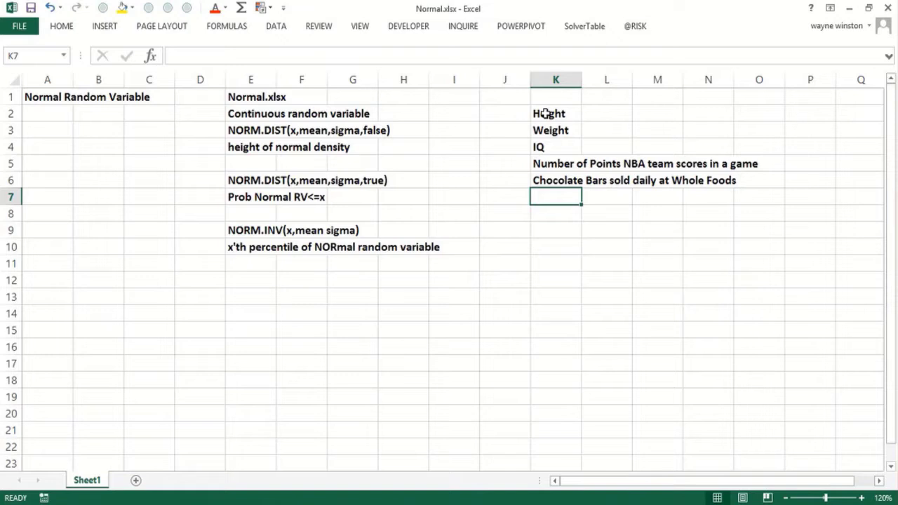
Add the example "Daily percentage return on a stock" in cell K7
text(Daily retur)
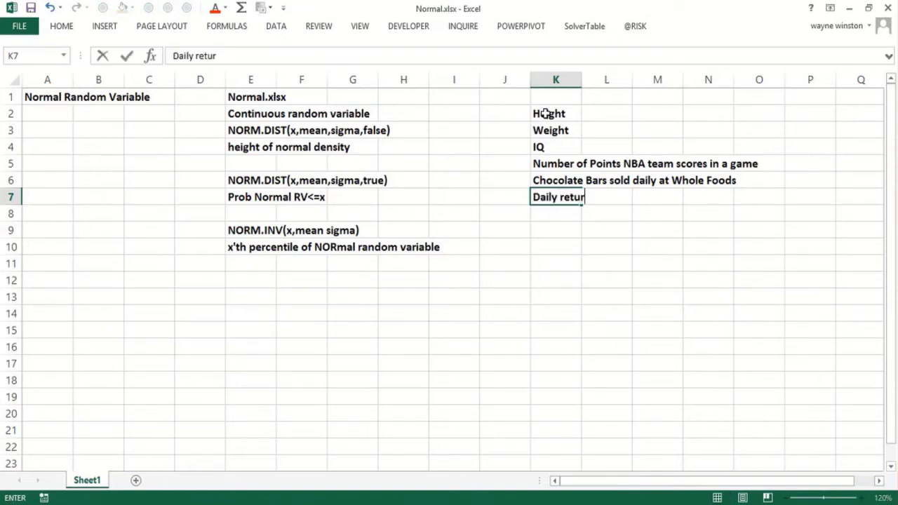
text(n o)
text(n)
key(BackSpace)
key(BackSpace)
key(BackSpace)
key(BackSpace)
key(BackSpace)
key(BackSpace)
key(BackSpace)
key(BackSpace)
key(BackSpace)
key(BackSpace)
text(percentage)
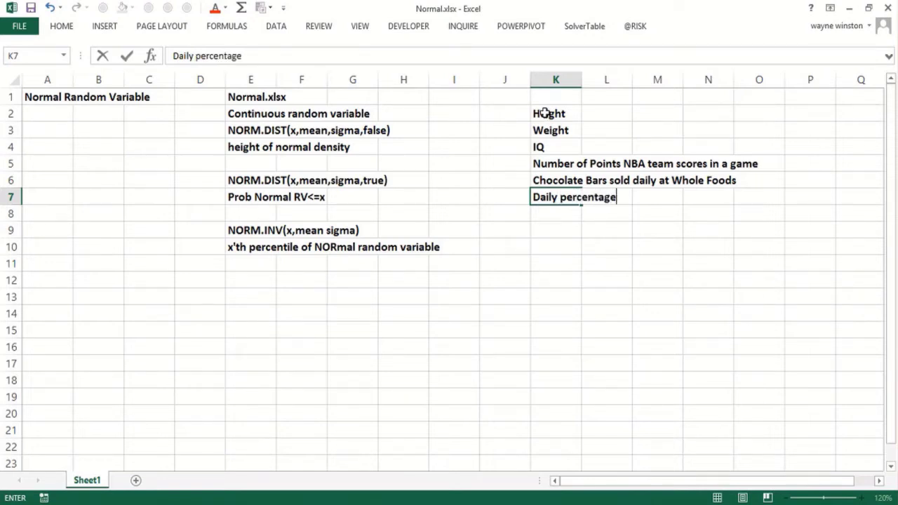
text( return)
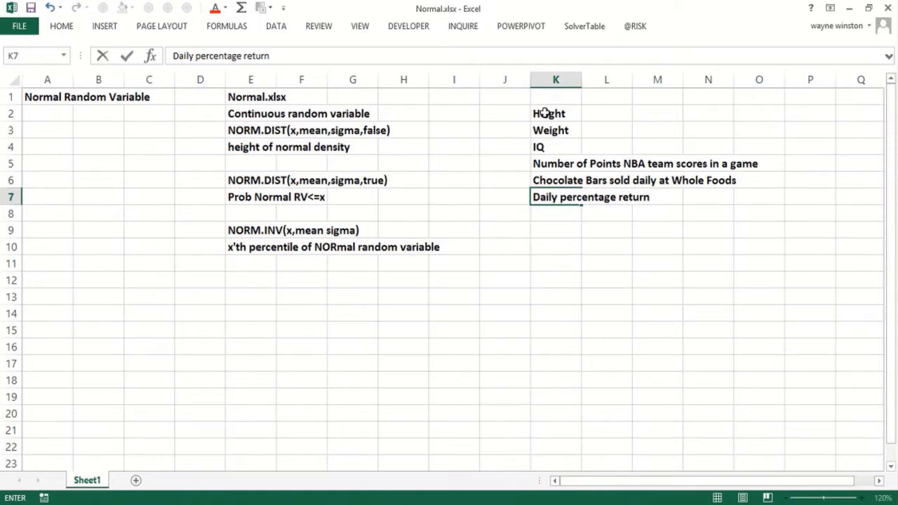
text( on a sto)
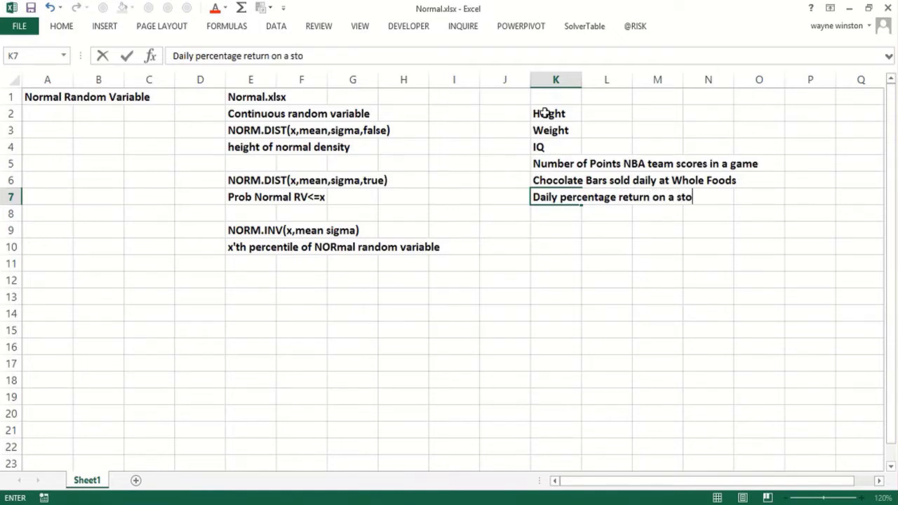
text(ck)
key(Return)
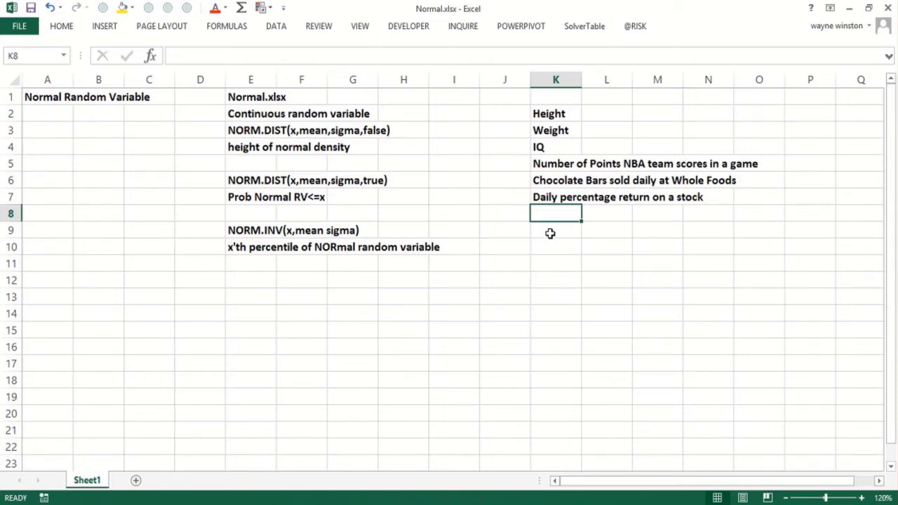
click(550, 232)
click(550, 213)
click(553, 115)
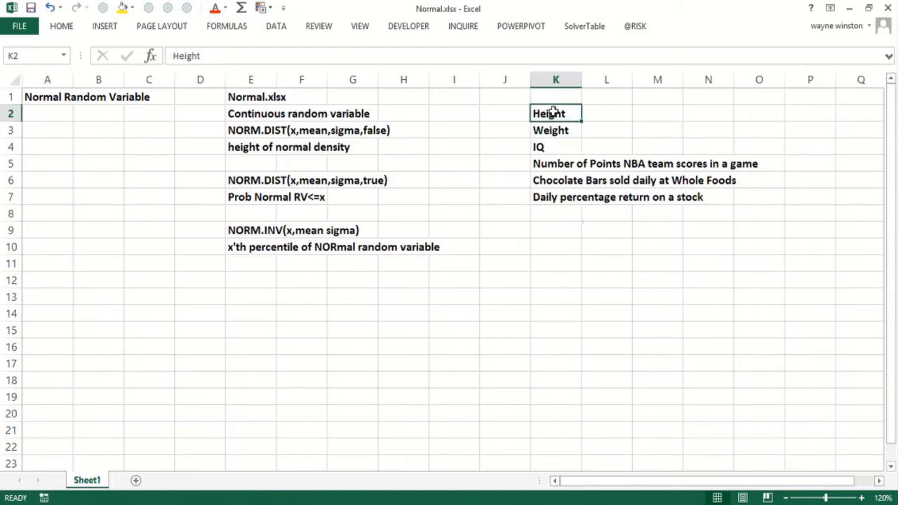
Enter the heading "Continuous Random Variable" in cell K9, leaving a blank row below the examples
click(555, 233)
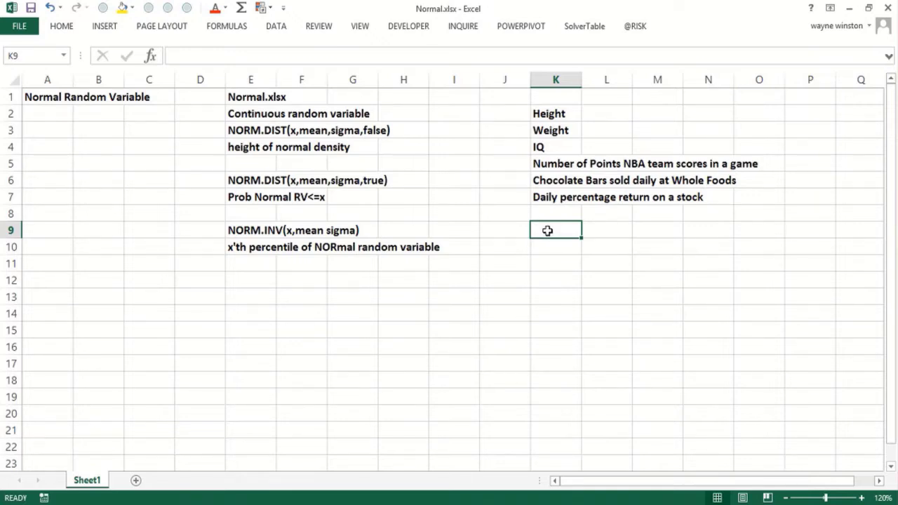
text(COntinuous)
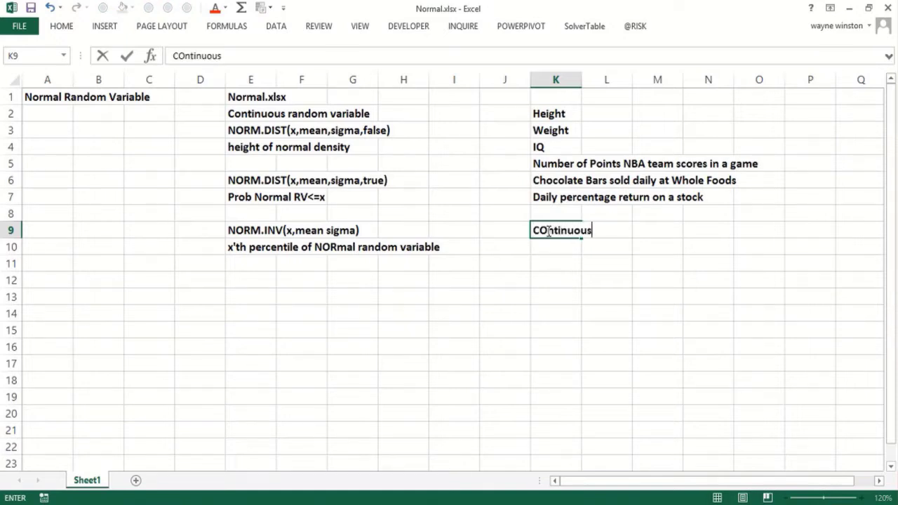
text( Rnado)
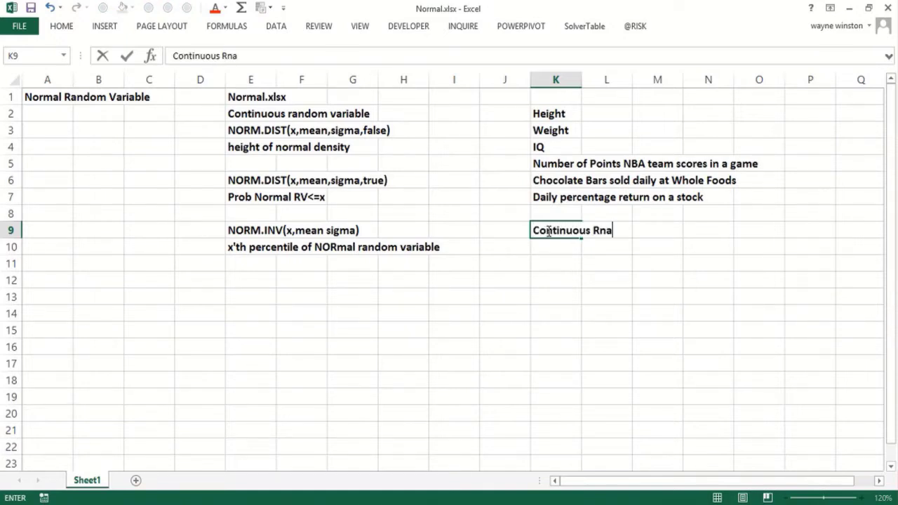
key(BackSpace)
key(BackSpace)
key(BackSpace)
key(BackSpace)
text(andom Variable)
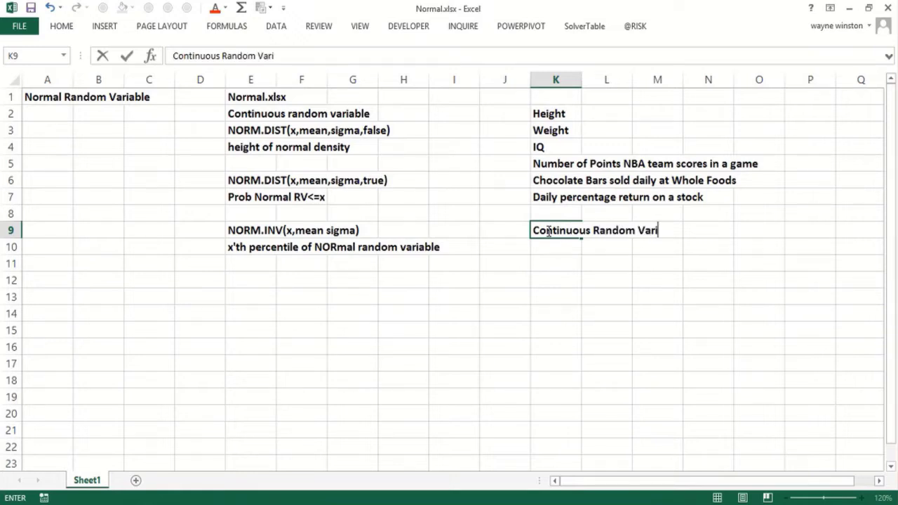
key(ctrl+Return)
Enter "Probability density function" in cell K10, below the continuous random variable heading
key(Down)
text(Pr)
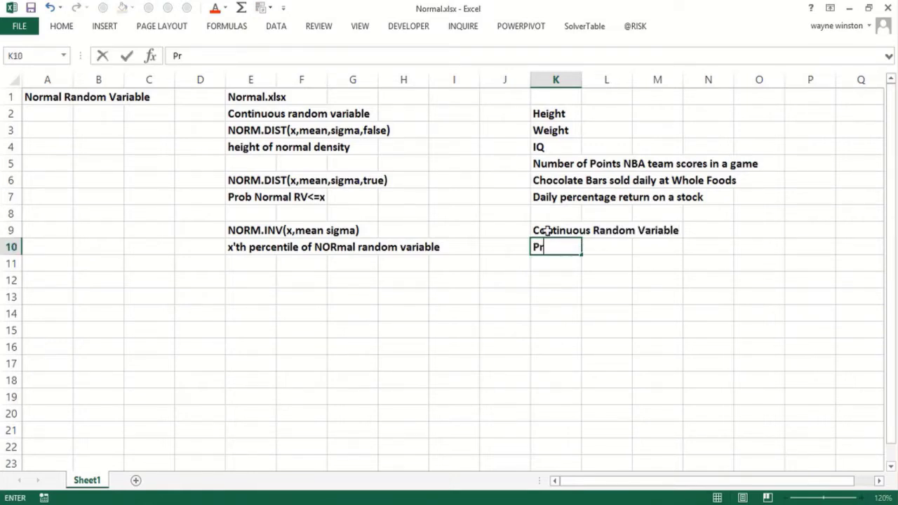
text(obability density)
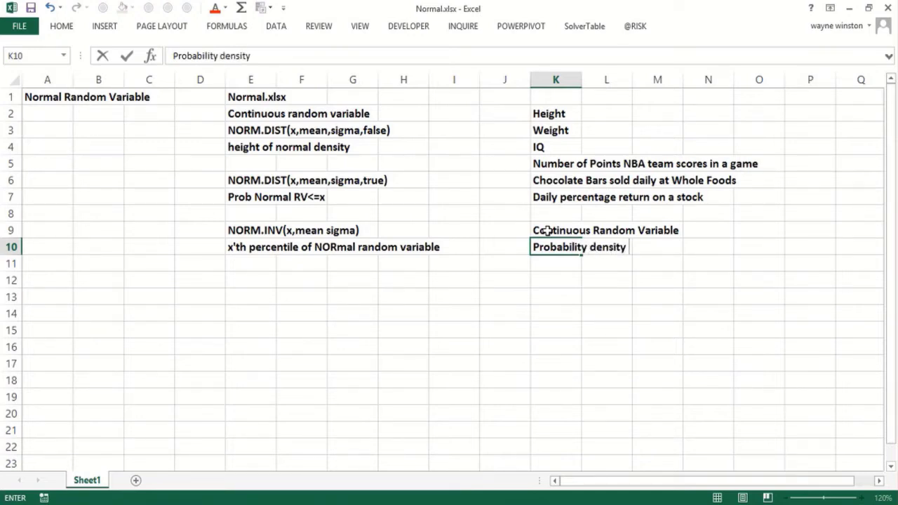
text(function)
key(Return)
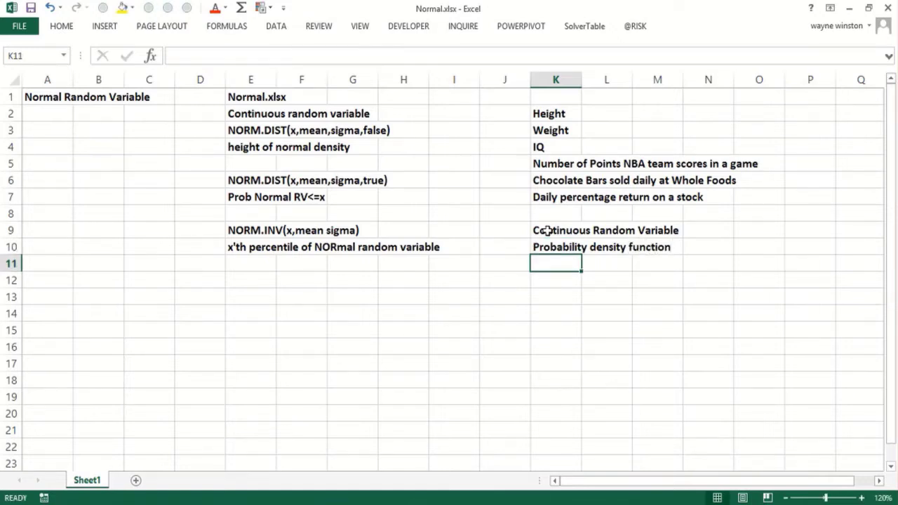
Enter the note "Mean IQ =100" in cell K11
text(Mean)
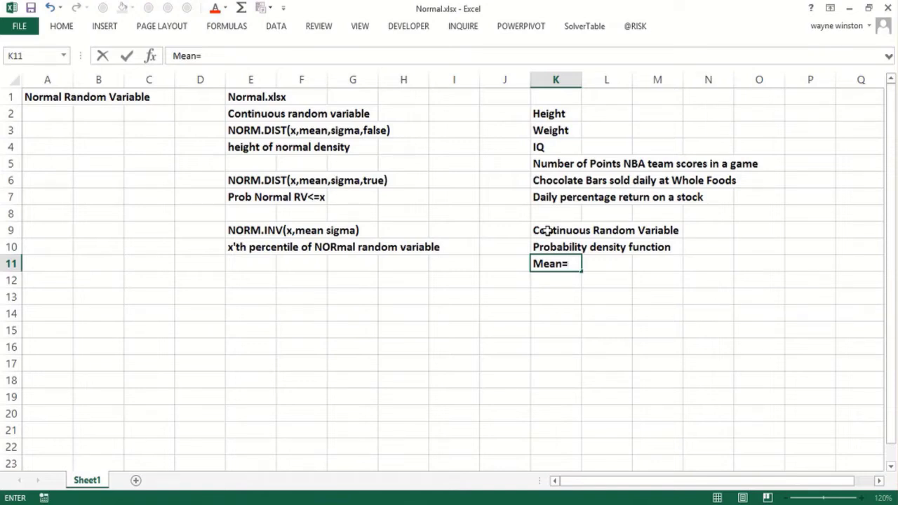
text(=)
key(BackSpace)
key(BackSpace)
text(n IQ =100)
key(ctrl+Return)
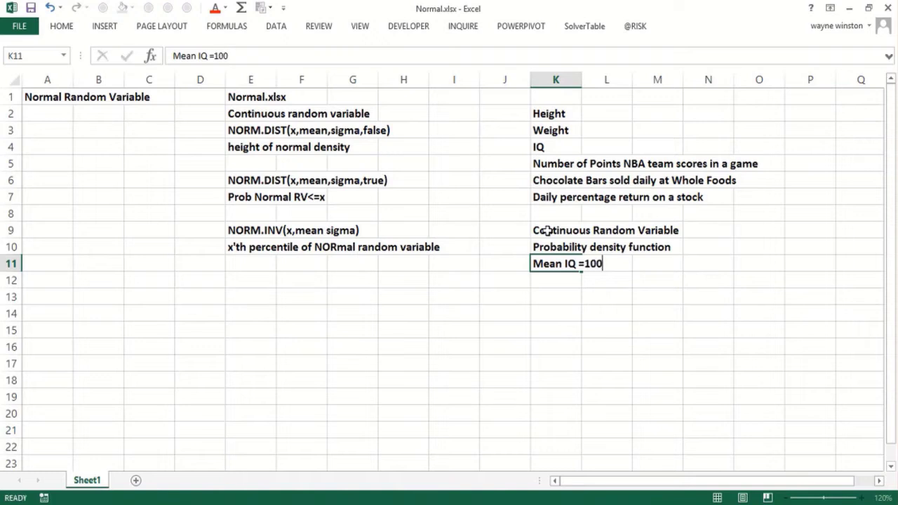
Enter the note "Standard Deviation =15" in cell K12, below the mean IQ note
key(Down)
text(Satndar)
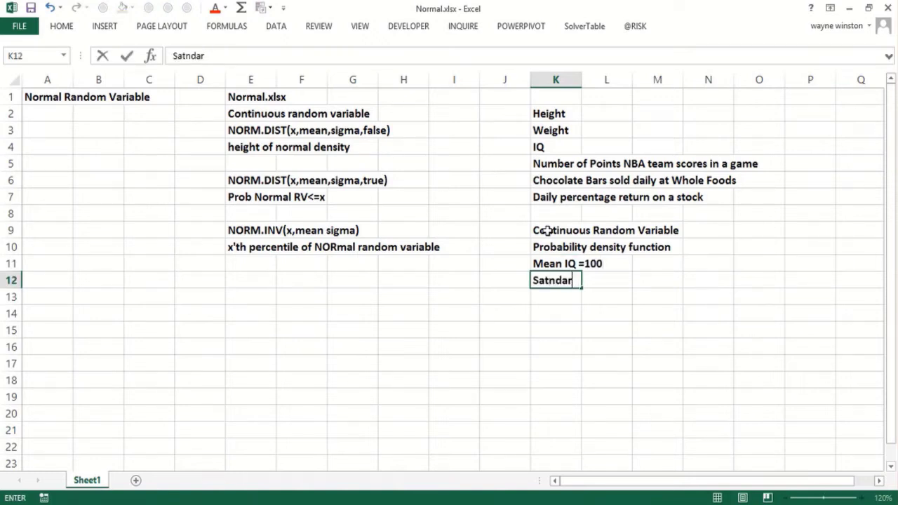
key(BackSpace)
key(BackSpace)
key(BackSpace)
key(BackSpace)
key(BackSpace)
key(BackSpace)
text(Sta)
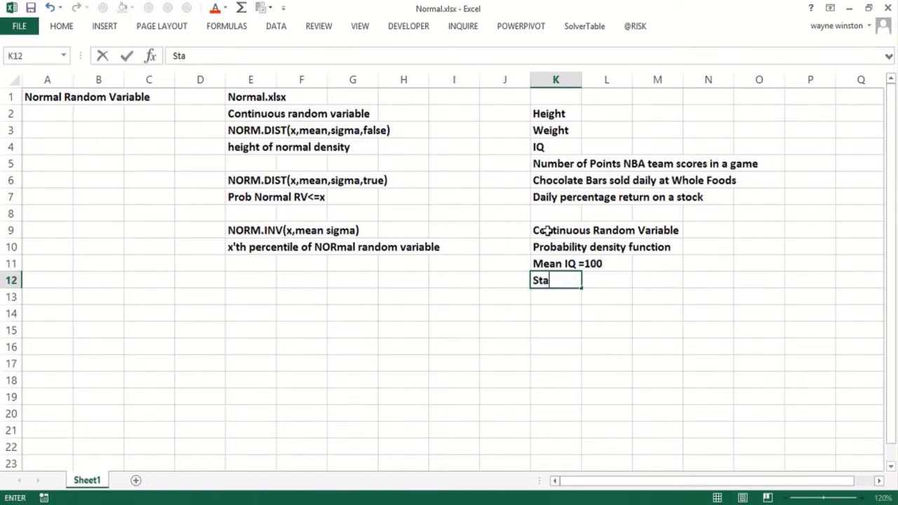
text(ndar)
key(BackSpace)
key(BackSpace)
key(BackSpace)
text(ndard Devia)
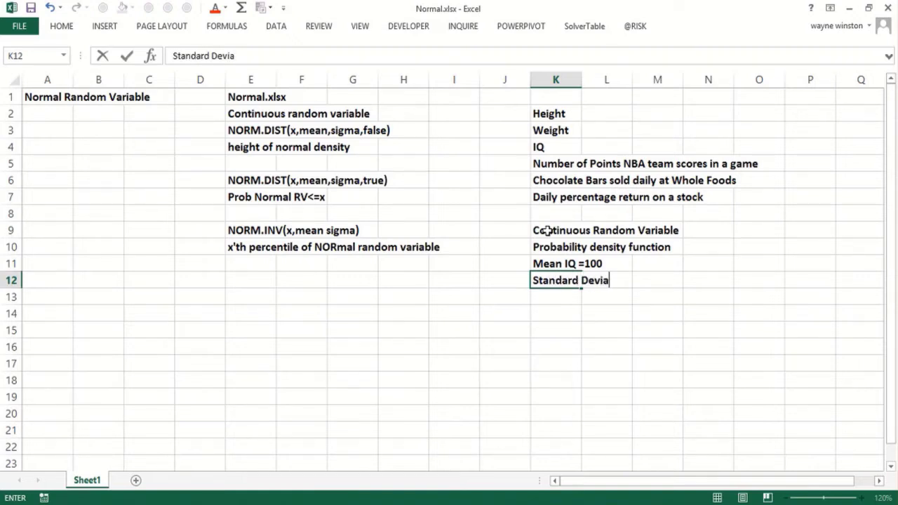
text(tion =15)
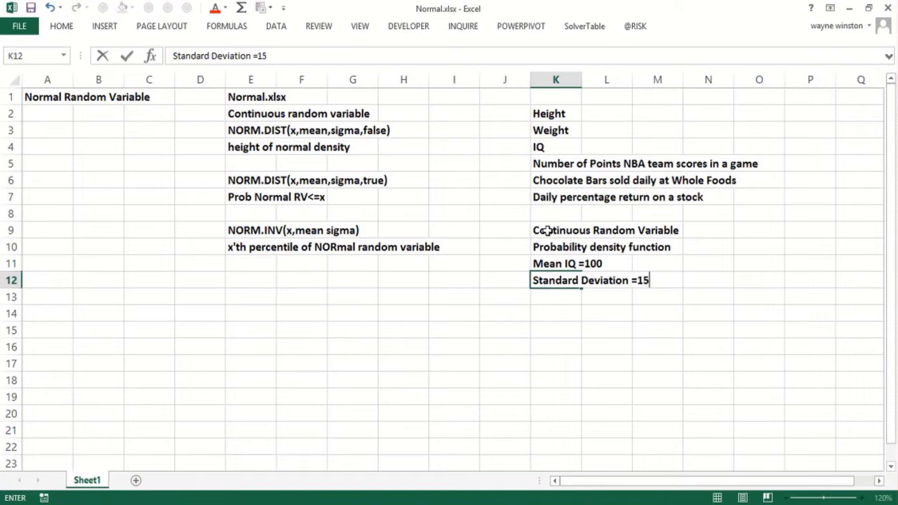
key(Return)
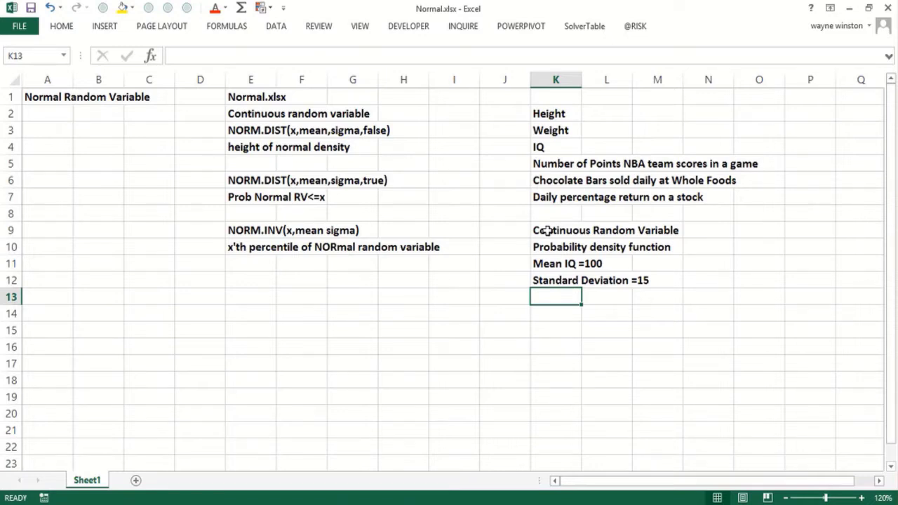
Enter the abbreviation "PDF" in cell N10, beside the probability density function note
click(335, 143)
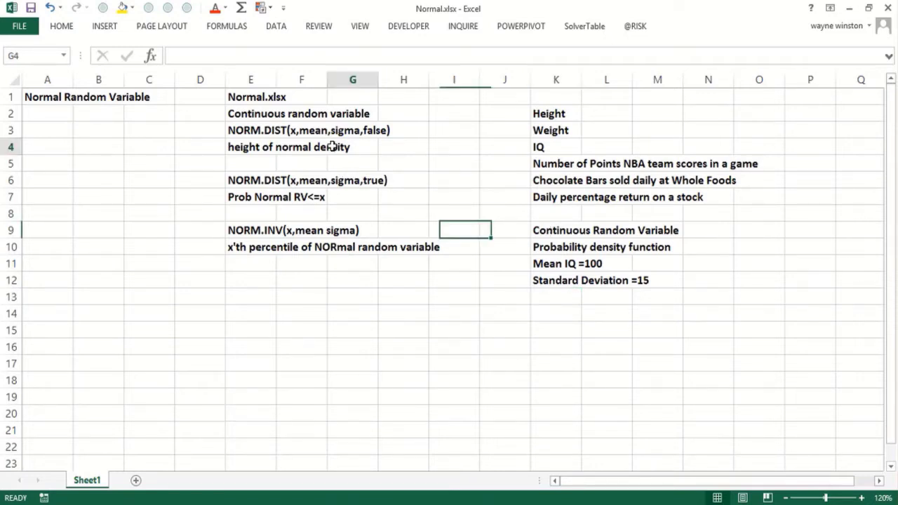
click(713, 242)
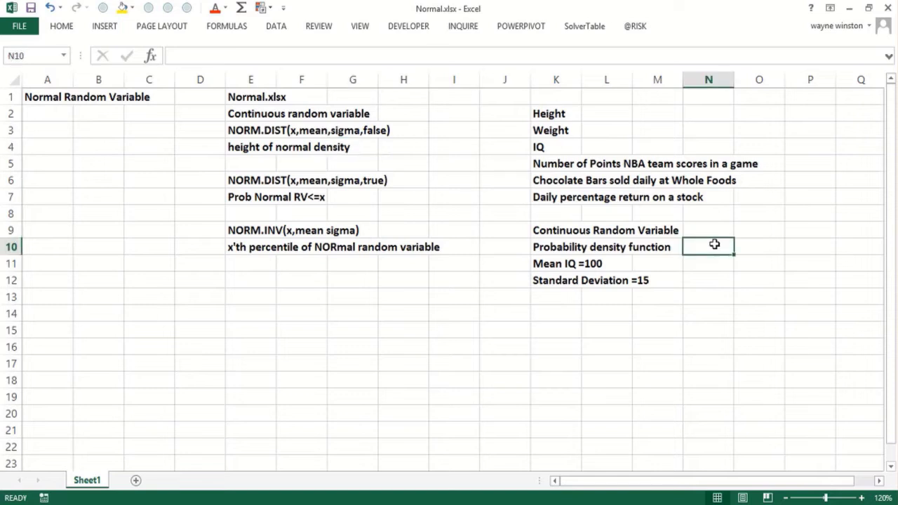
text(PDF)
key(Return)
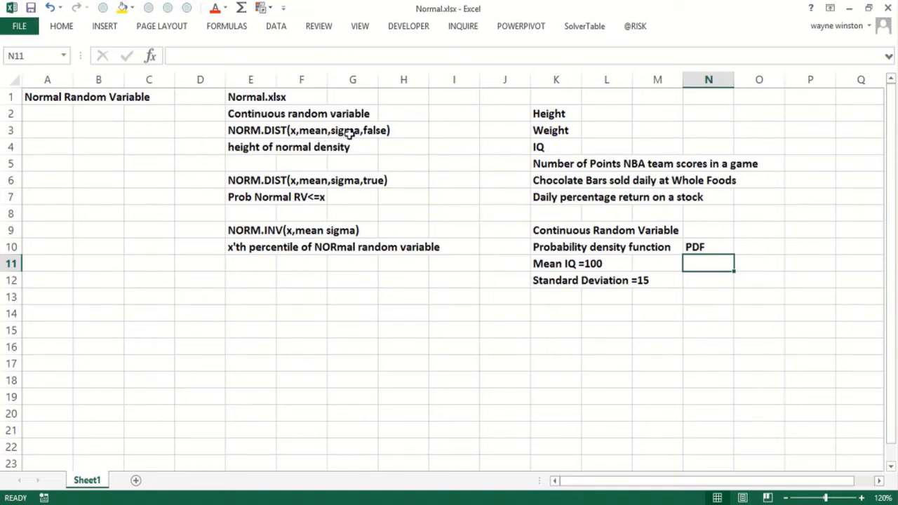
Enter the heading "Iqs" in cell D13, with the starting values 50 and 51 in D14 and D15
click(187, 309)
click(195, 298)
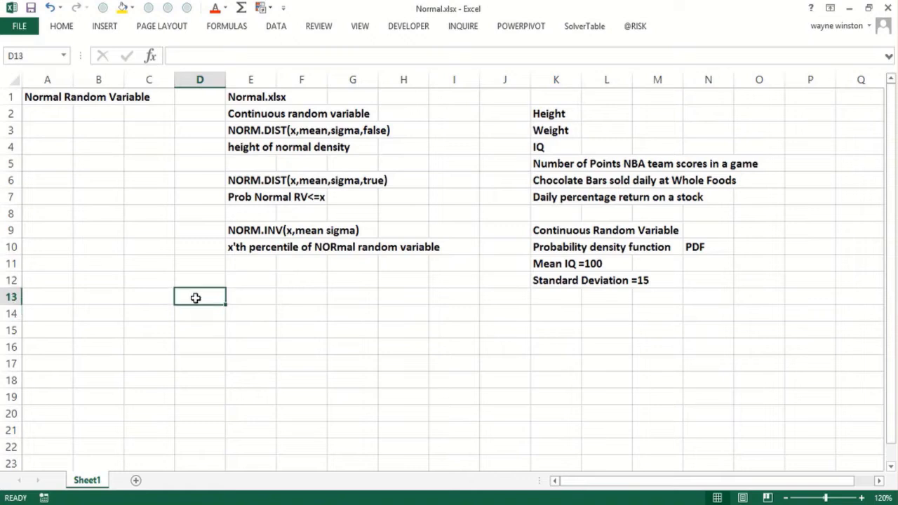
text(IQd)
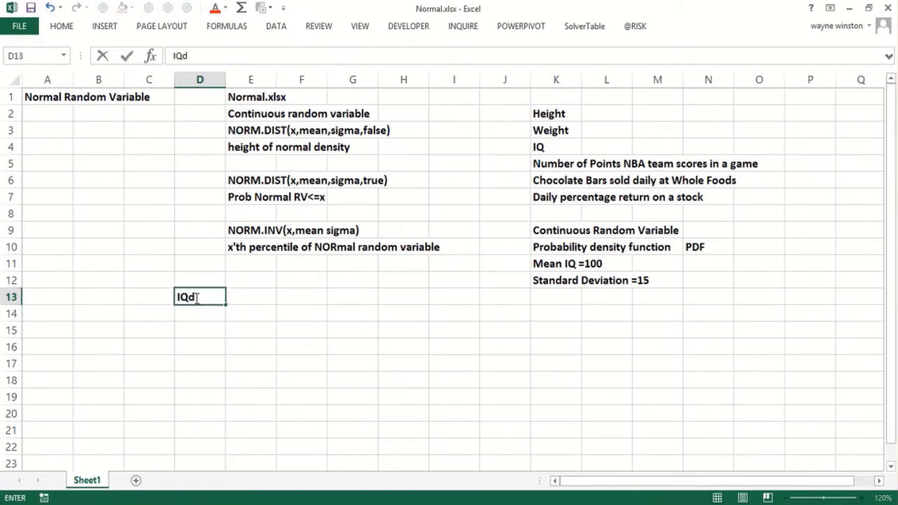
key(BackSpace)
text(s)
key(Return)
text(50)
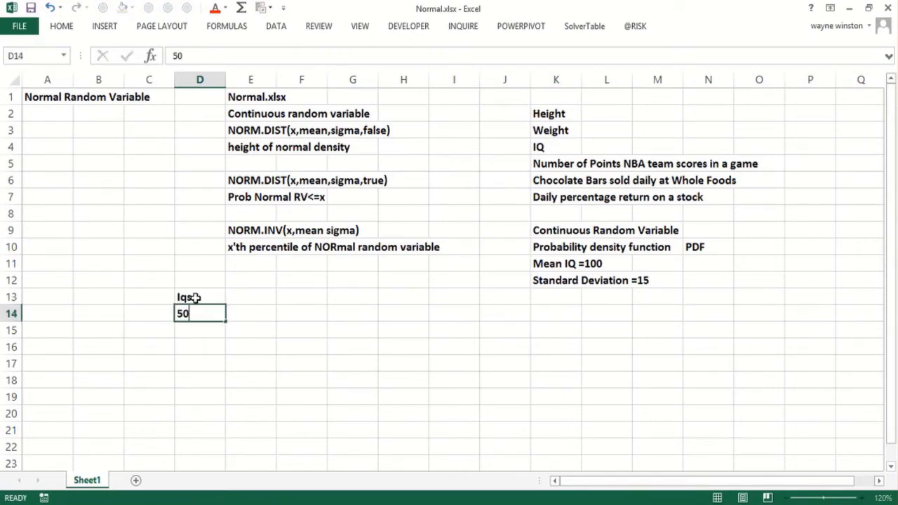
key(Return)
text(51)
key(Return)
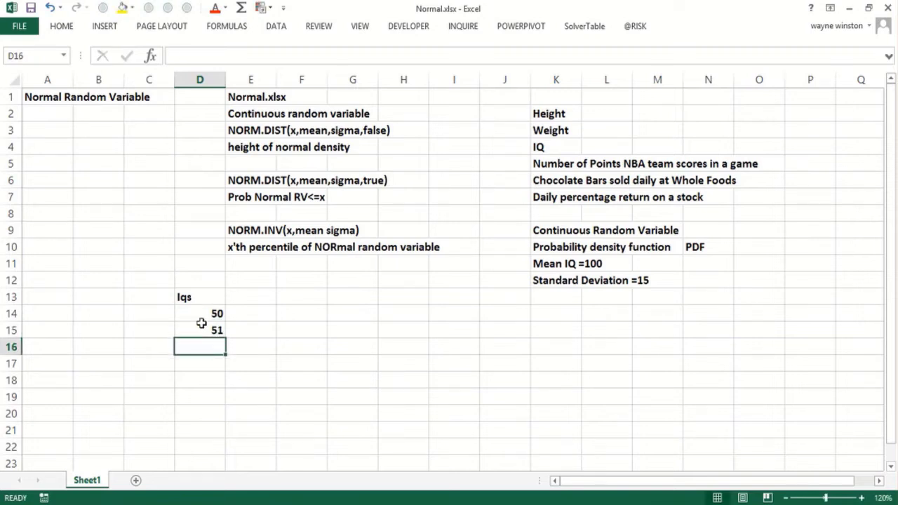
Extend the IQ series from D14:D15 down to cell D114, so it runs from 50 to 150
click(202, 313)
drag(202, 313, 218, 464)
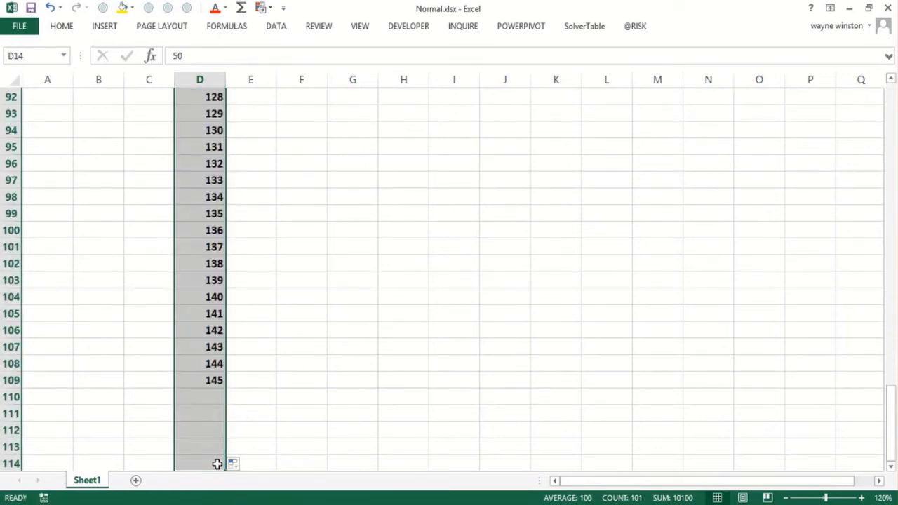
key(Page_Up)
key(Page_Up)
key(Page_Up)
key(Page_Up)
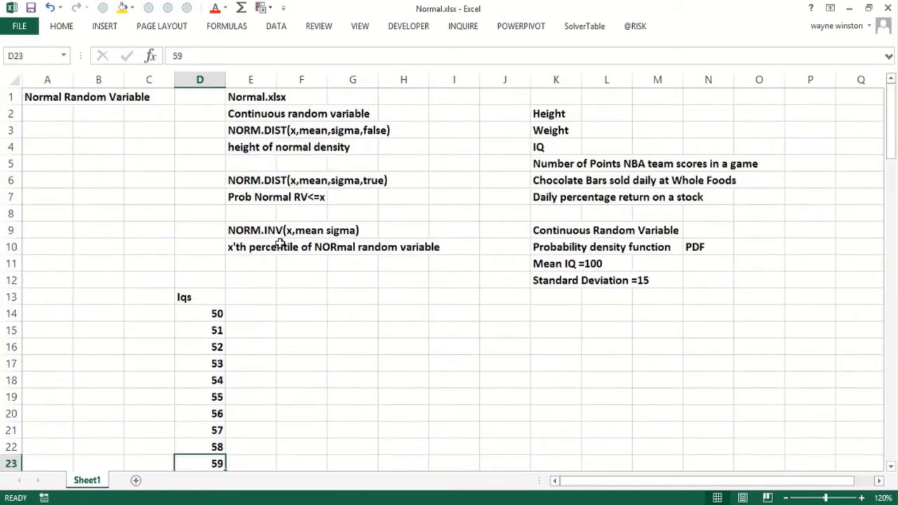
Enter the column heading "PDF" in cell E13, beside the Iqs heading
click(244, 297)
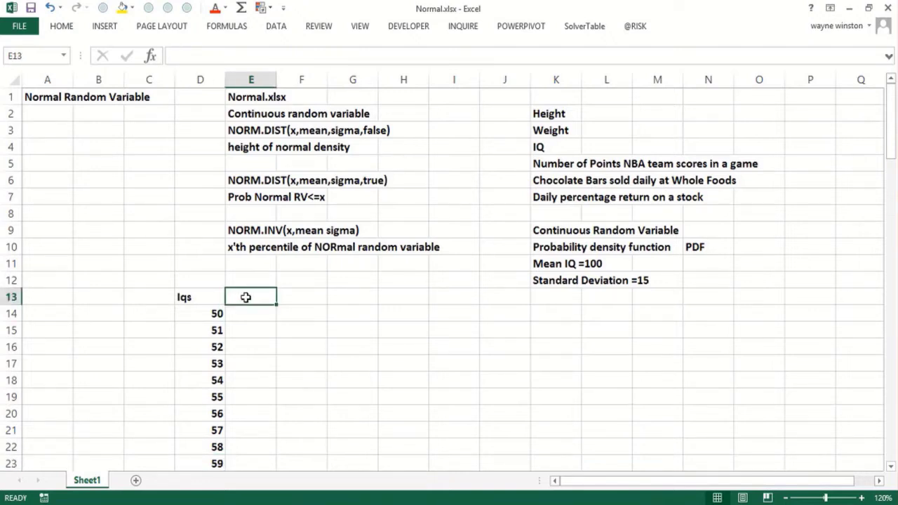
text(PDF)
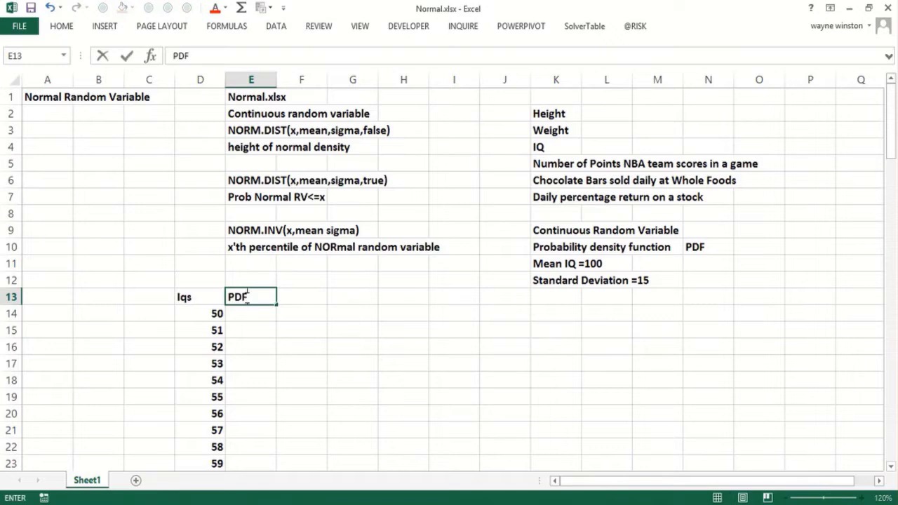
key(Return)
Enter =NORM.DIST(D14,100,15,FALSE) in cell E14 and copy it down alongside the whole IQ series
text(=norm)
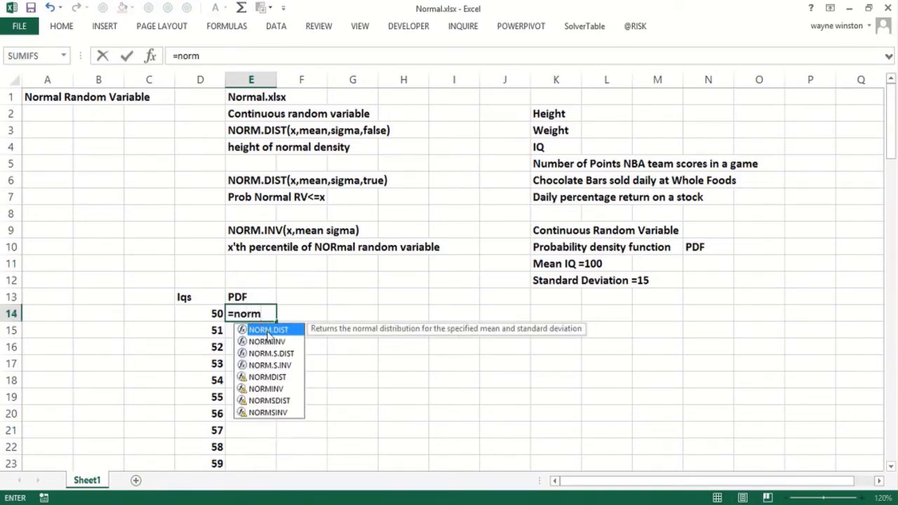
key(Tab)
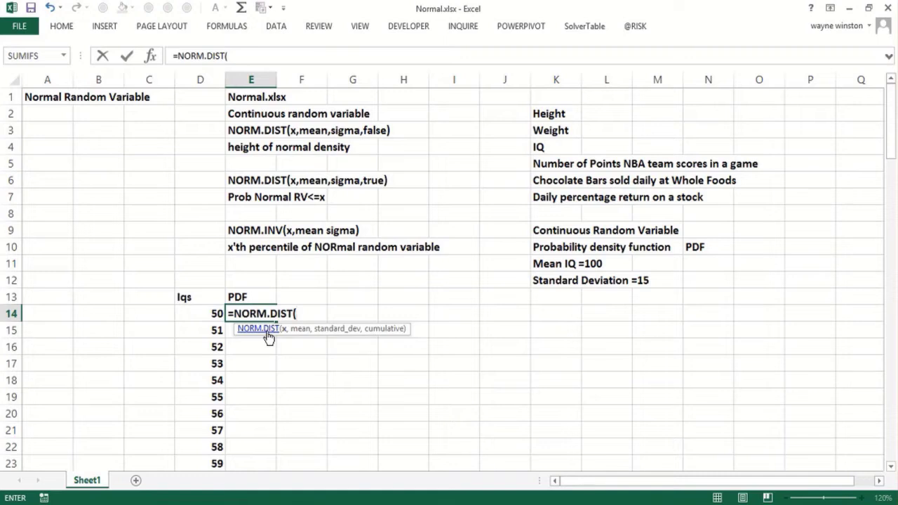
click(212, 314)
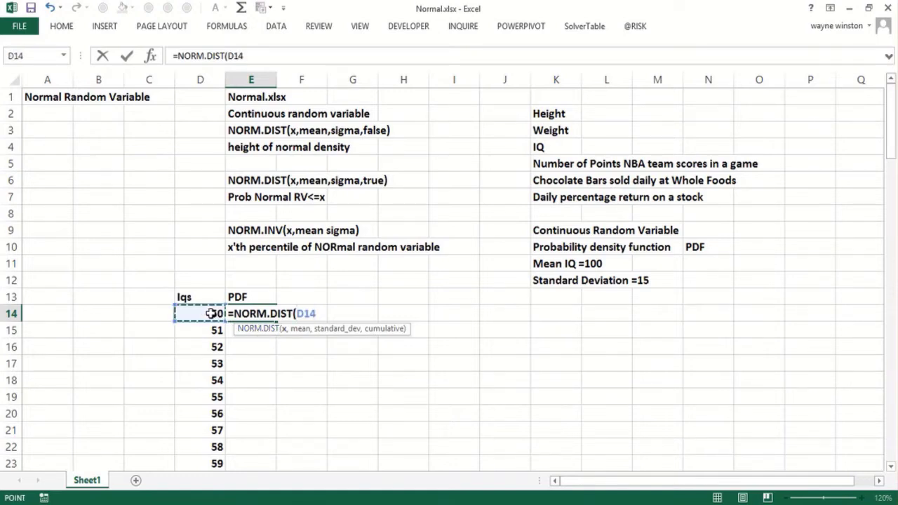
text(,00m1)
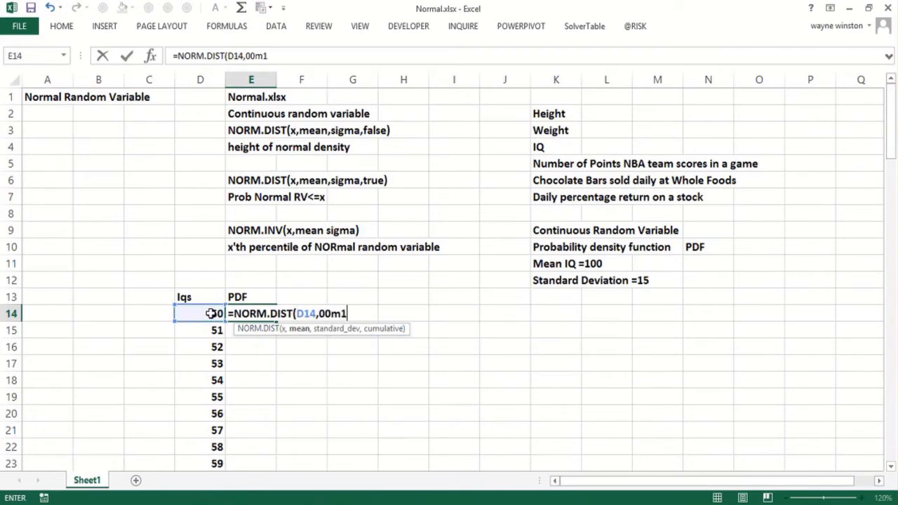
text(5,false))
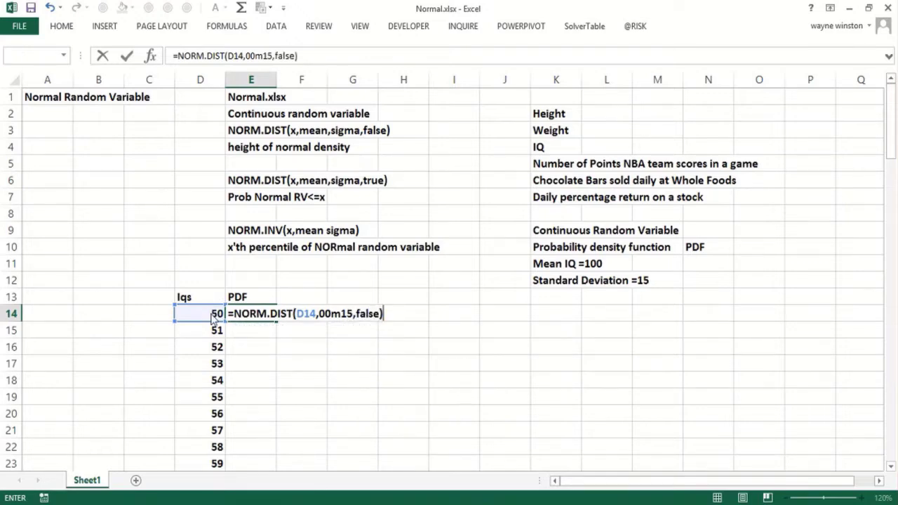
key(Return)
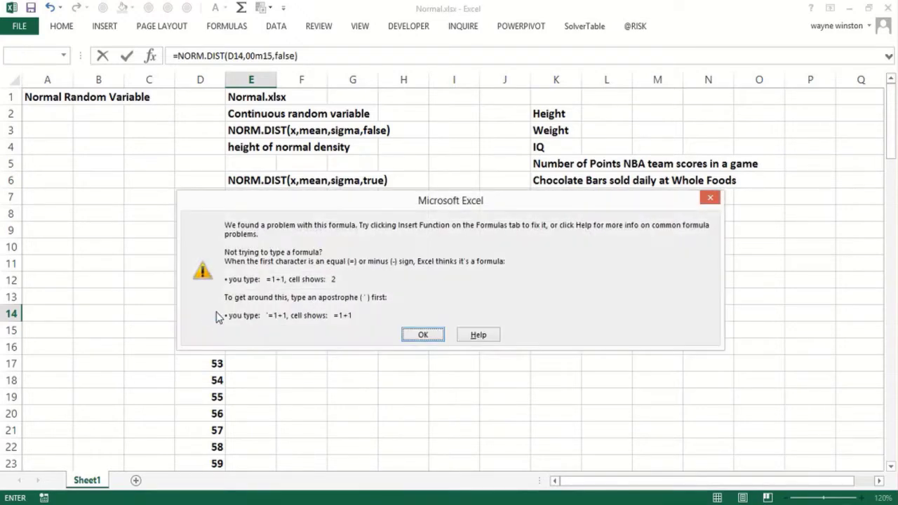
key(Return)
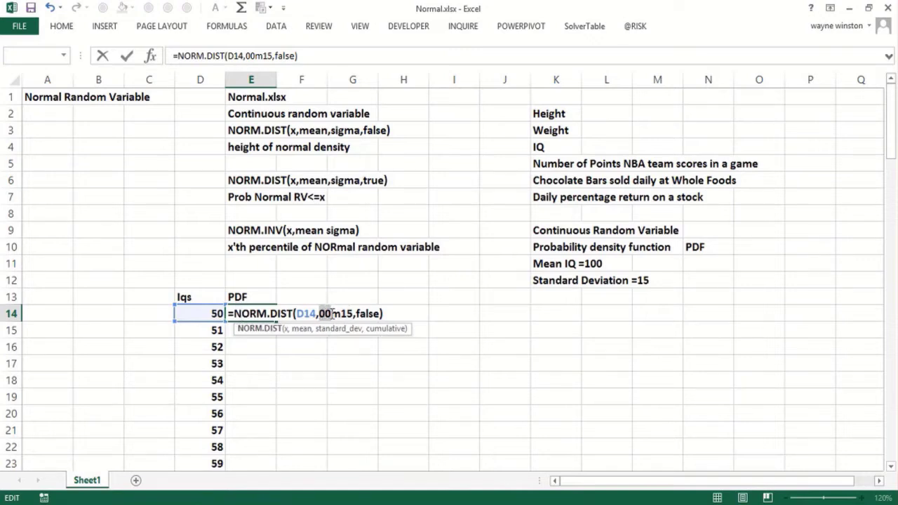
text(100)
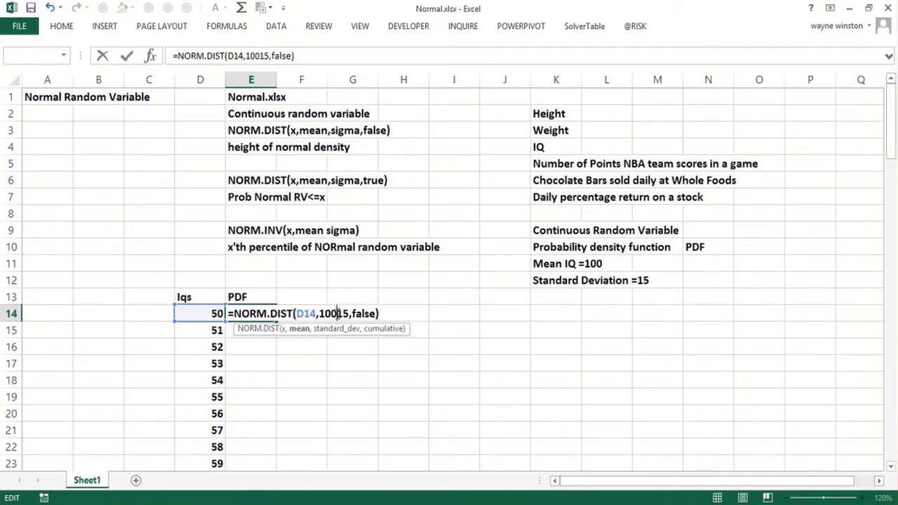
text(,)
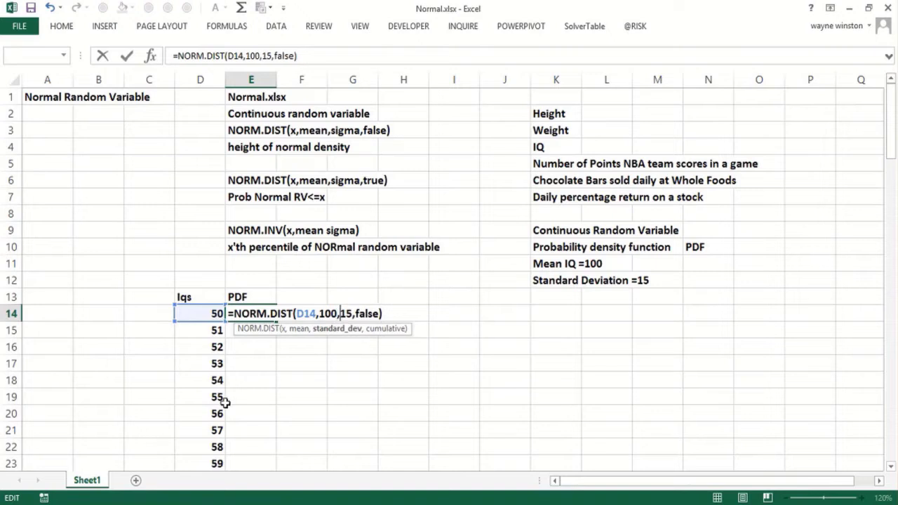
key(Return)
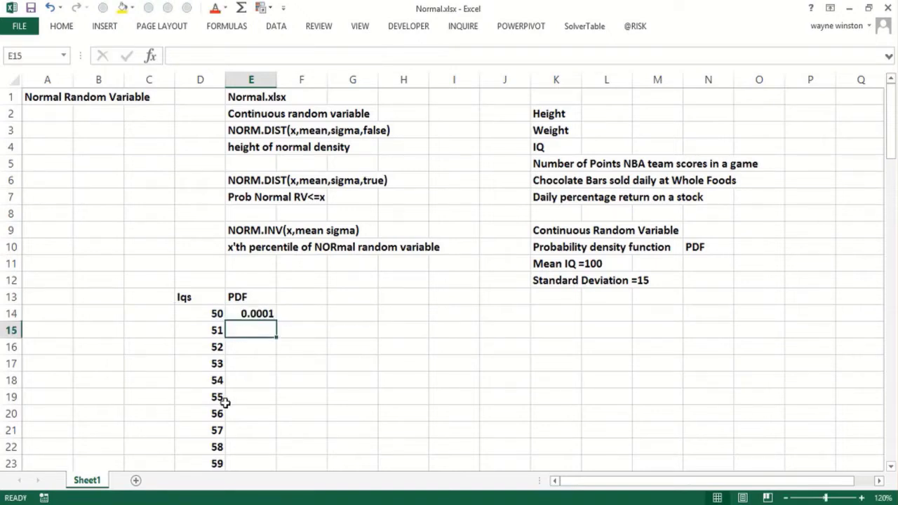
click(269, 313)
double_click(276, 322)
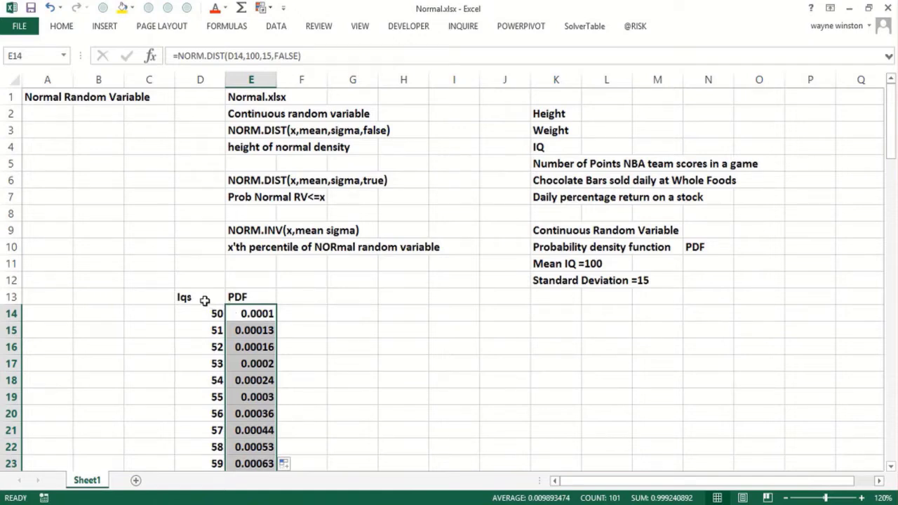
Enter the label "mean" in cell D11 and its value 100 in E11
click(197, 260)
text(mean)
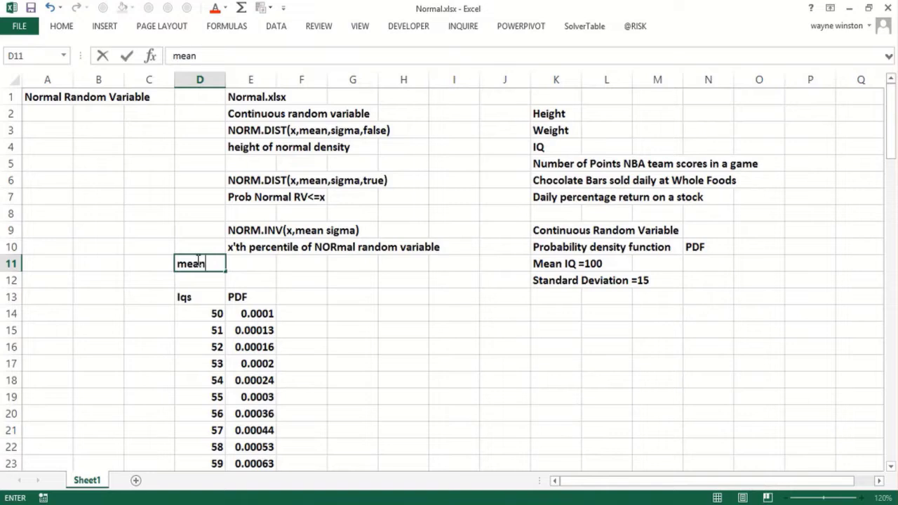
key(Tab)
text(100)
key(Return)
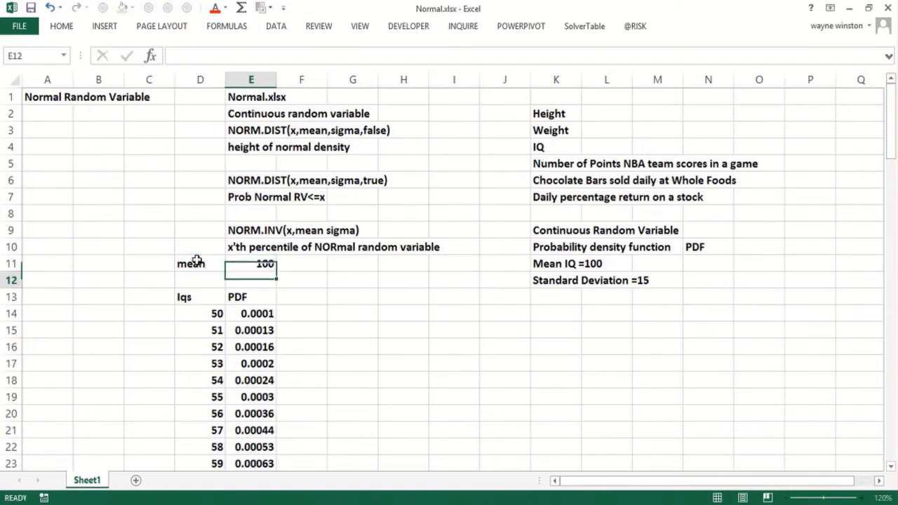
Enter the label "sigma" in cell D12 and its value 15 in E12
key(Left)
text(ds)
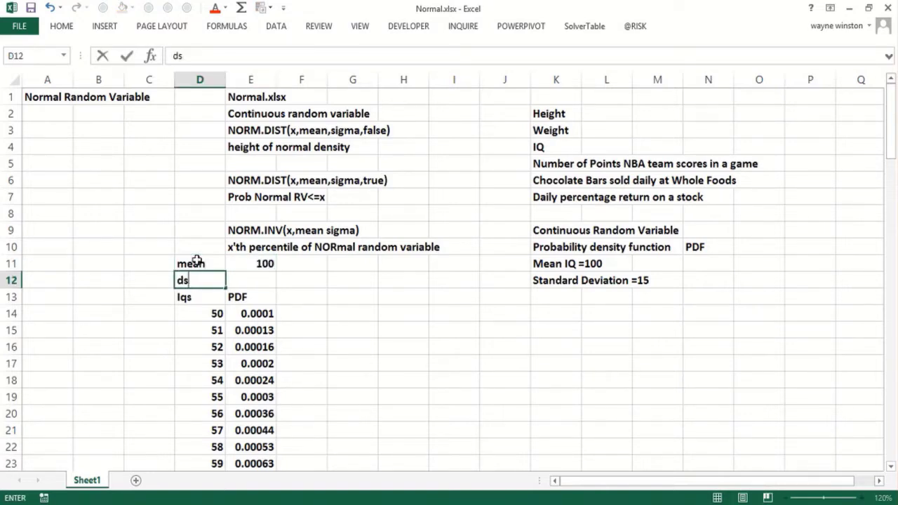
text(isigma)
key(Tab)
text(1)
key(Return)
key(Return)
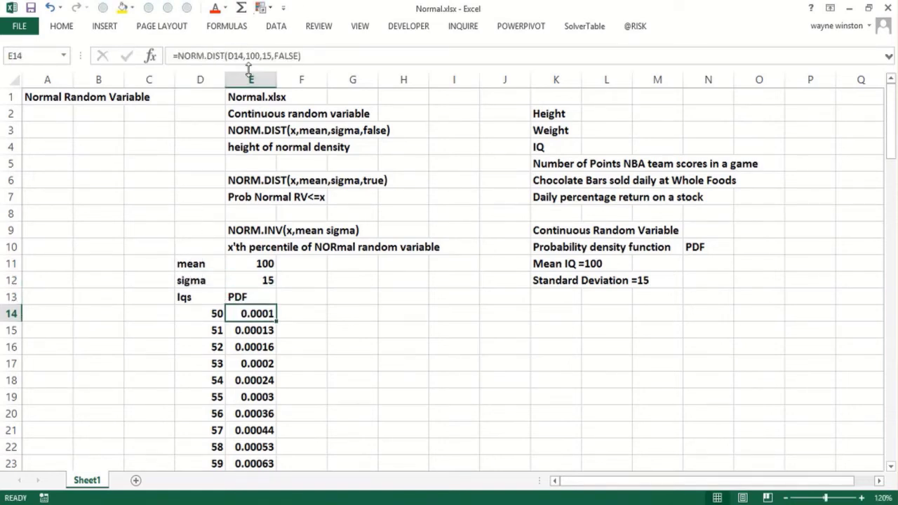
Clear the copied PDF formulas from cell E15 down to the end of the column, keeping the one in E14
key(Down)
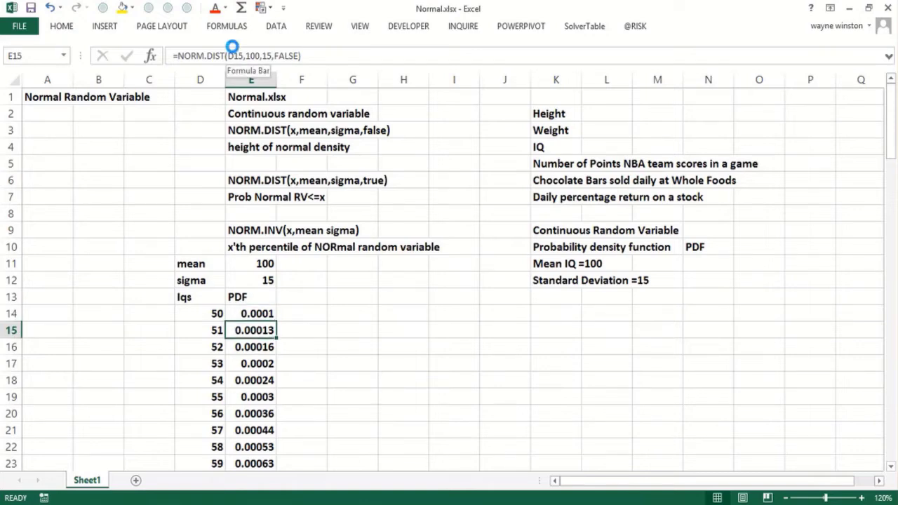
key(ctrl+shift+Down)
key(ctrl+z)
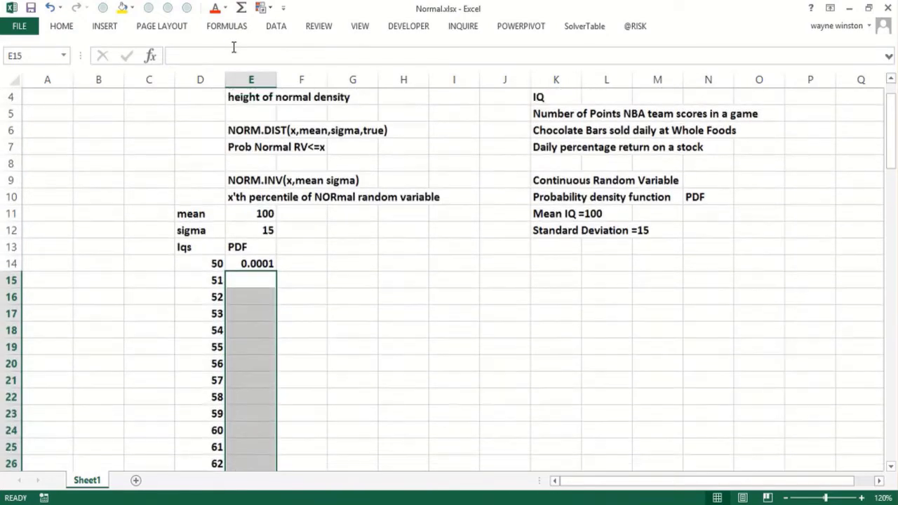
Replace the constant 100 in the NORM.DIST formula in E14 with the absolute reference $E$11
click(267, 265)
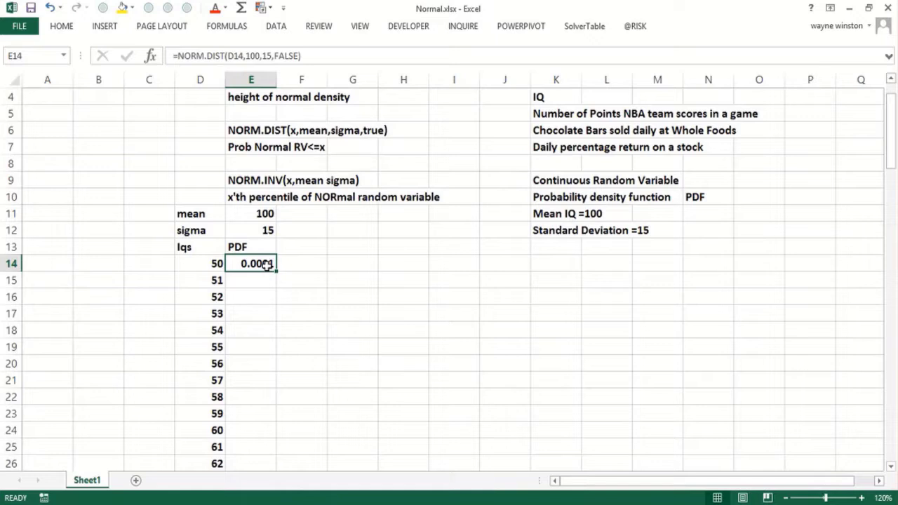
key(F2)
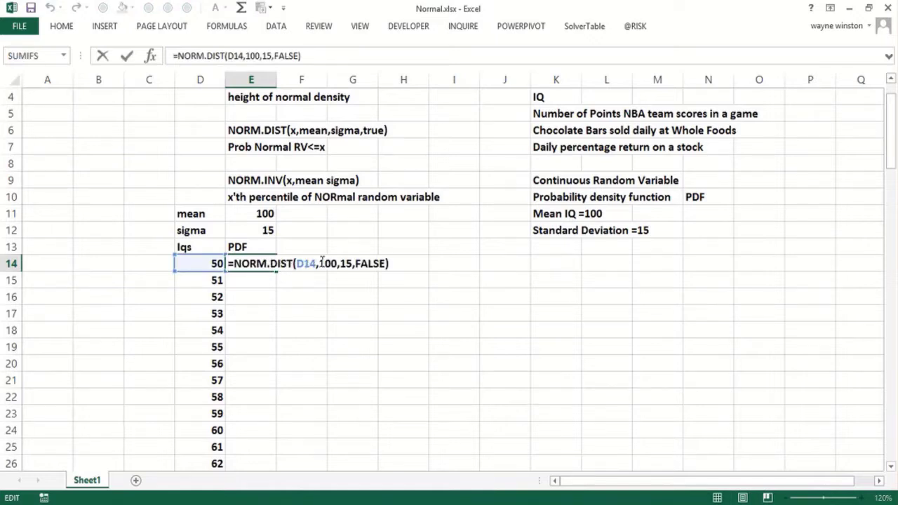
drag(320, 264, 336, 263)
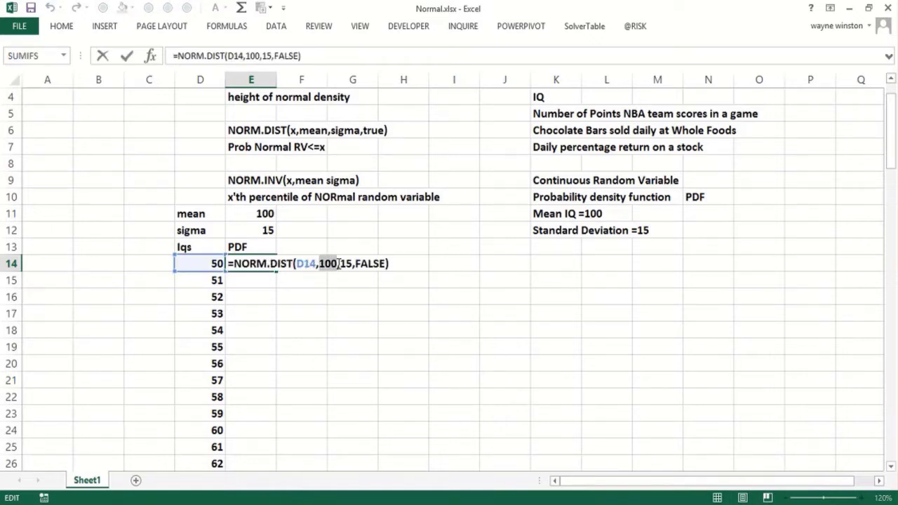
click(258, 213)
key(F4)
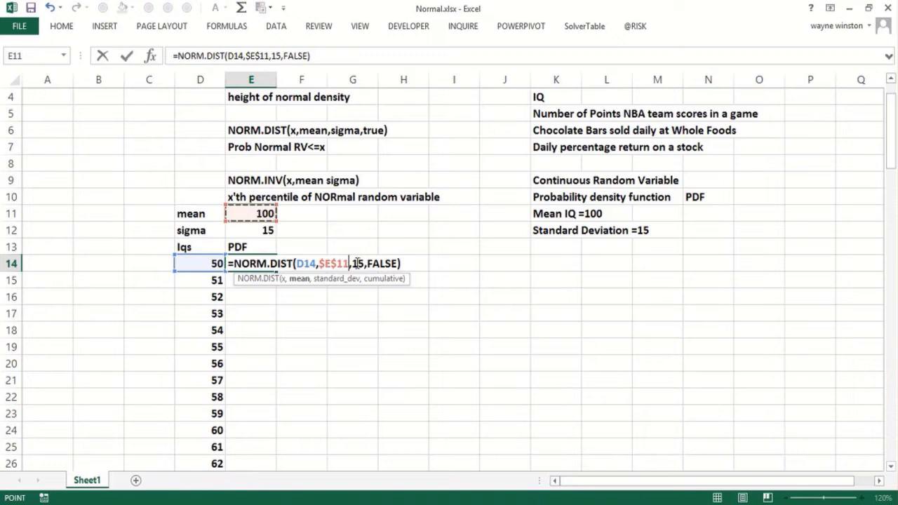
Replace the constant 15 in E14's formula with the absolute reference $E$12 and copy the formula down alongside the whole IQ series
drag(350, 263, 364, 263)
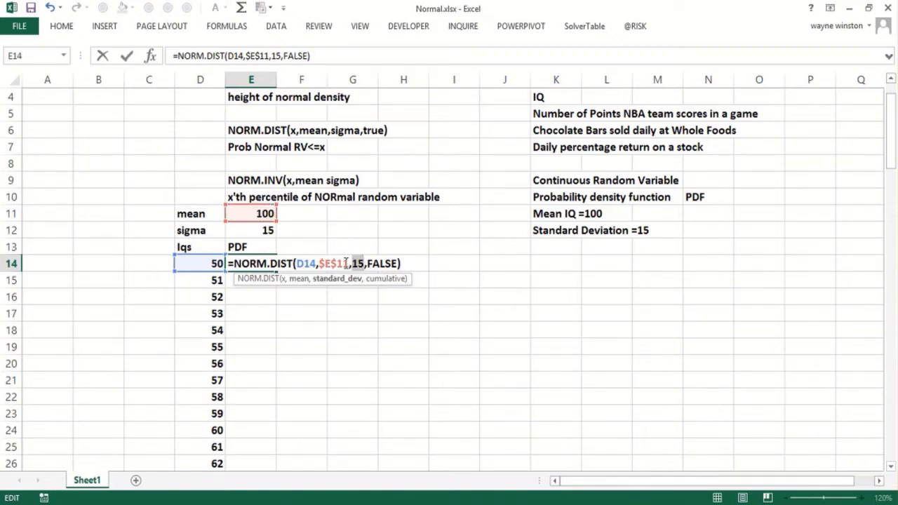
click(261, 231)
key(F4)
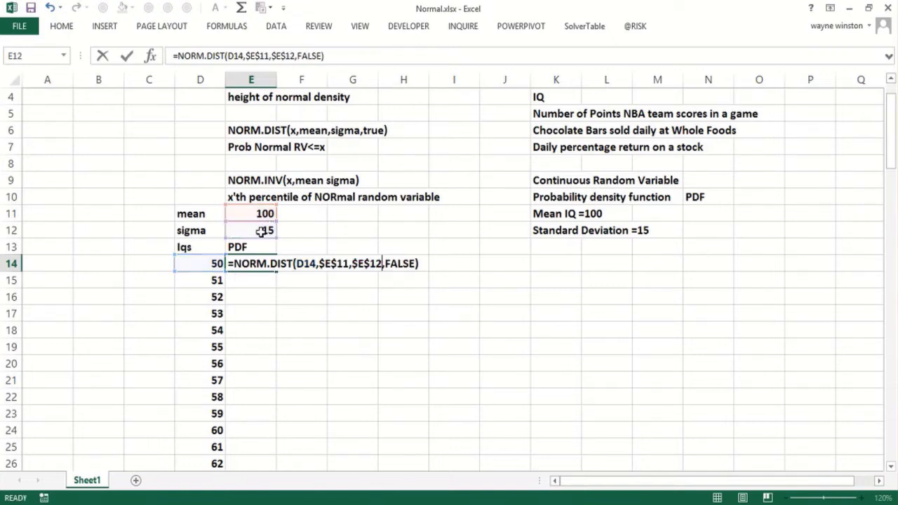
key(Return)
click(271, 264)
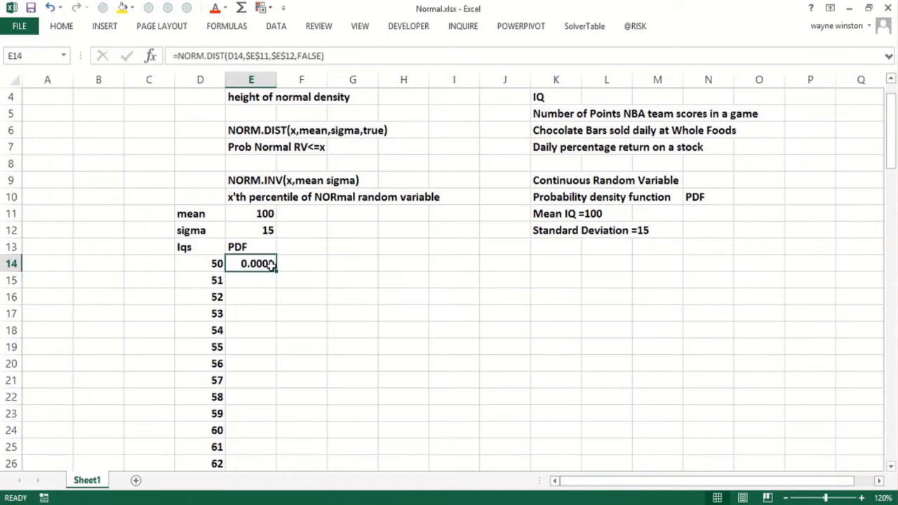
double_click(276, 272)
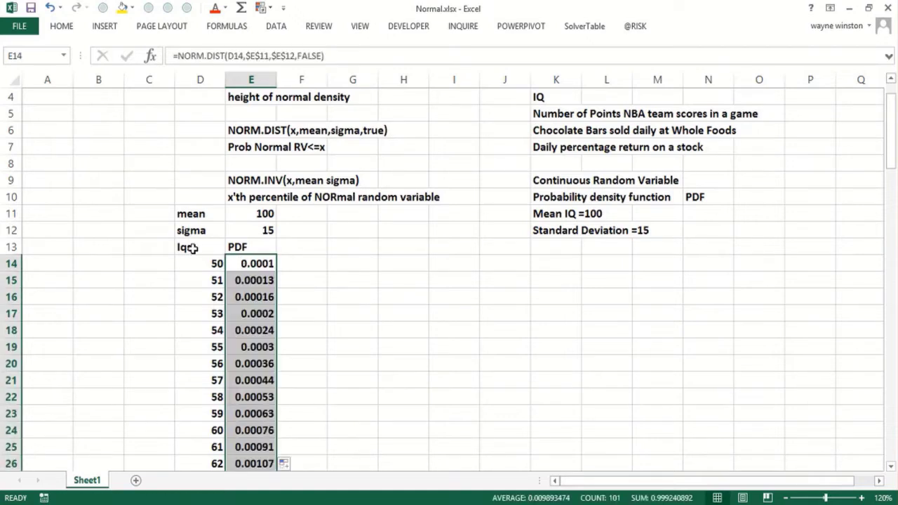
Rename the column heading in cell D13 as "IQS"
click(191, 248)
text(IQ)
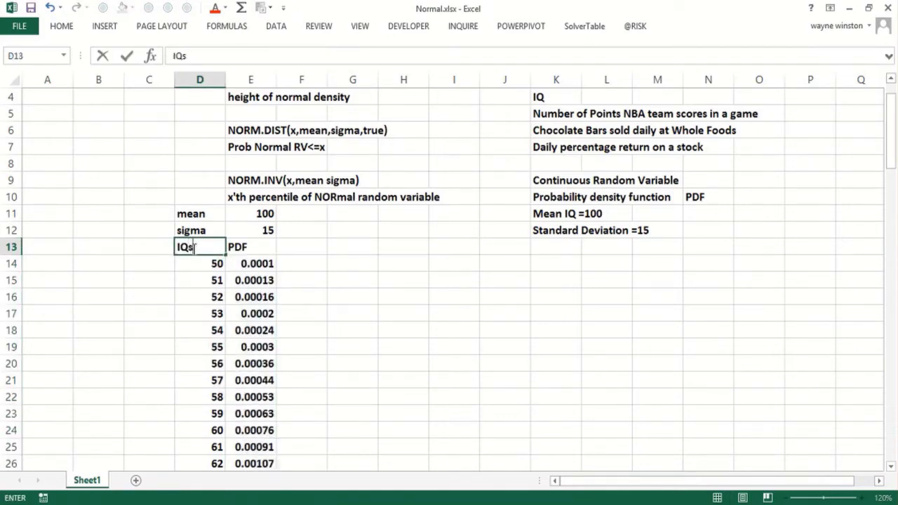
key(Return)
click(192, 248)
text(IQ)
click(216, 265)
Insert a markers-only scatter chart of the IQ and PDF columns with their headings, D13:E114, and move it clear of the data
drag(203, 247, 240, 245)
key(ctrl+shift+Down)
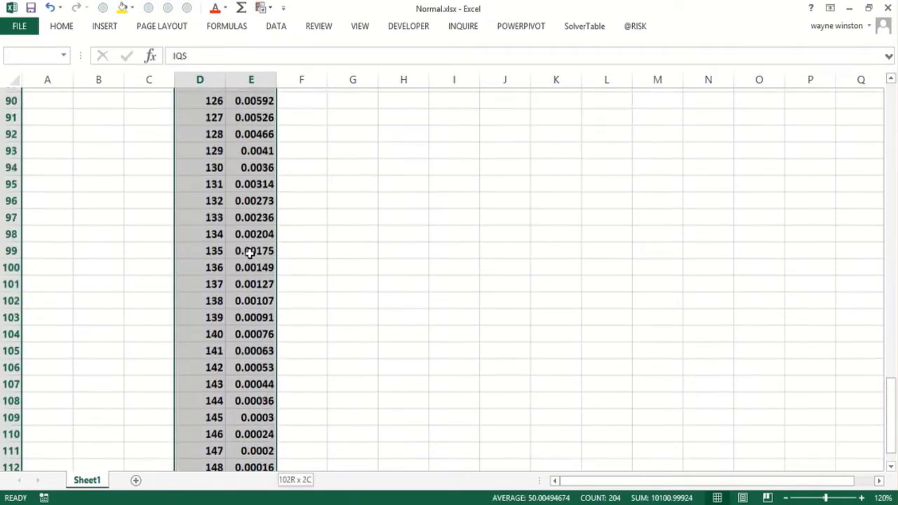
click(107, 27)
click(391, 77)
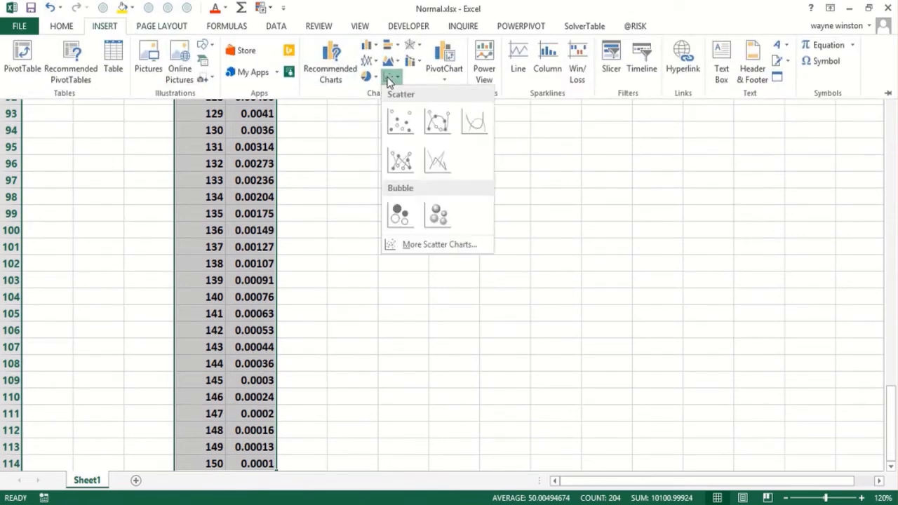
click(400, 122)
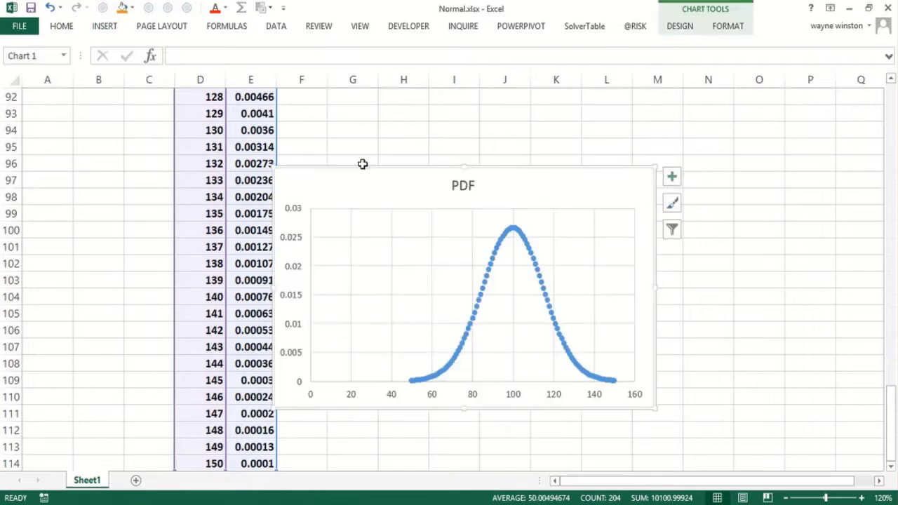
drag(362, 164, 436, 144)
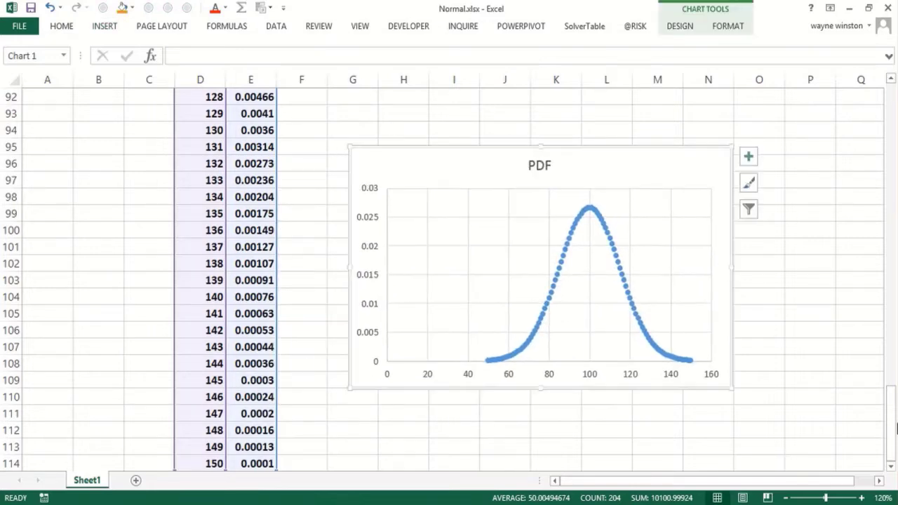
mouse_move(895, 421)
mouse_down()
mouse_move(891, 311)
mouse_move(892, 419)
mouse_up()
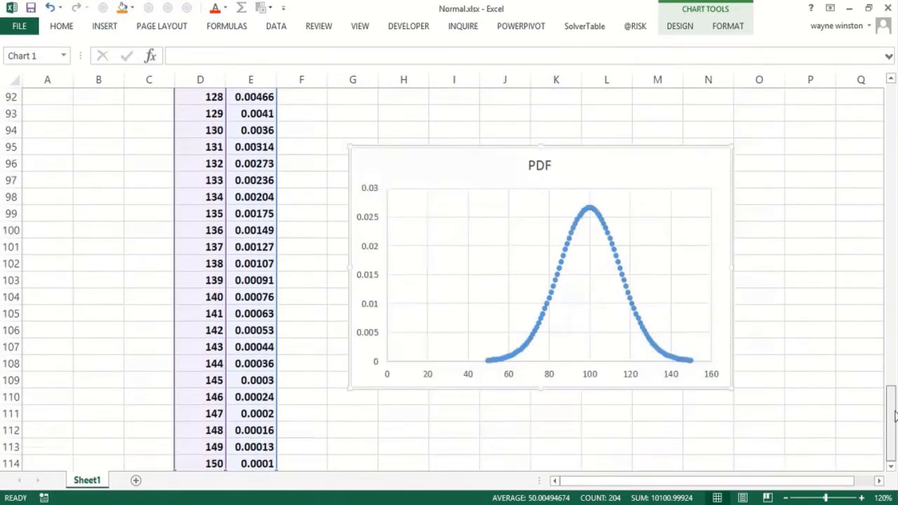
Cut the PDF chart from the end of the data and paste it at cell H15 near the start of the sheet
right_click(404, 178)
click(429, 187)
scroll(427, 186, up, 8)
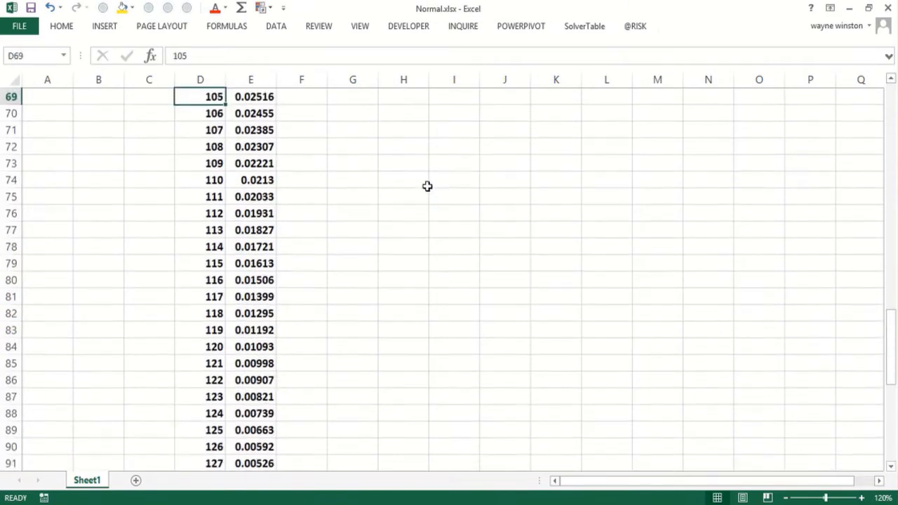
key(Page_Up)
key(Page_Up)
scroll(427, 186, up, 7)
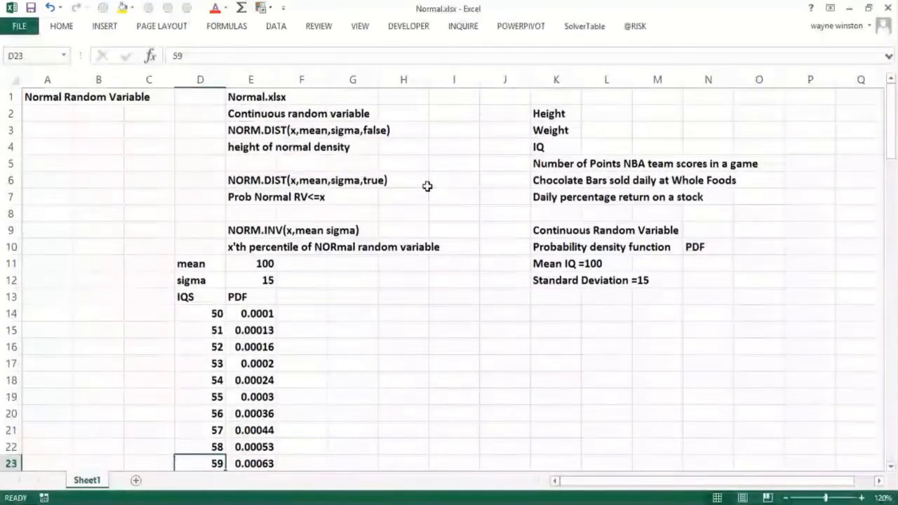
click(413, 329)
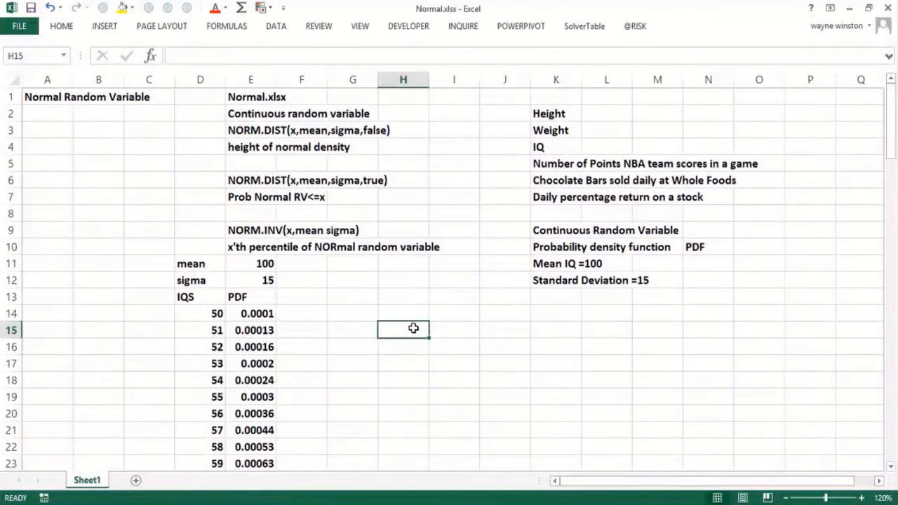
right_click(413, 329)
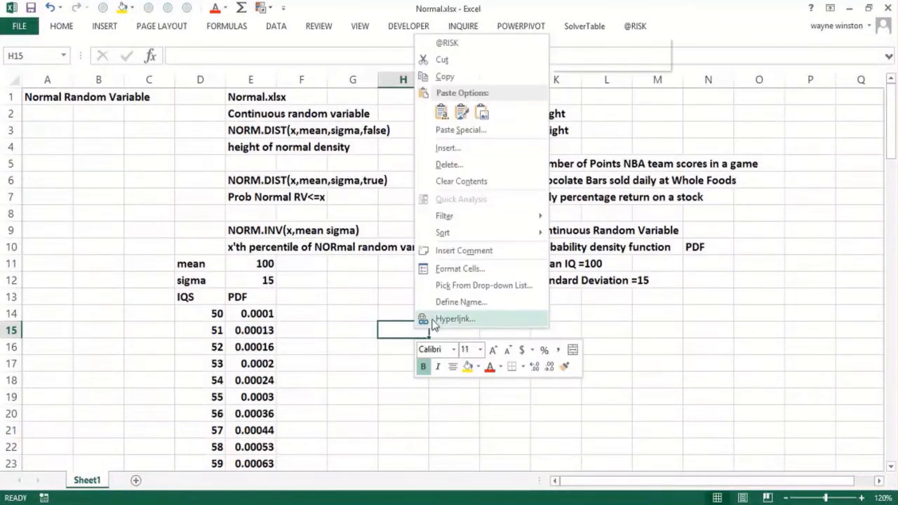
click(441, 115)
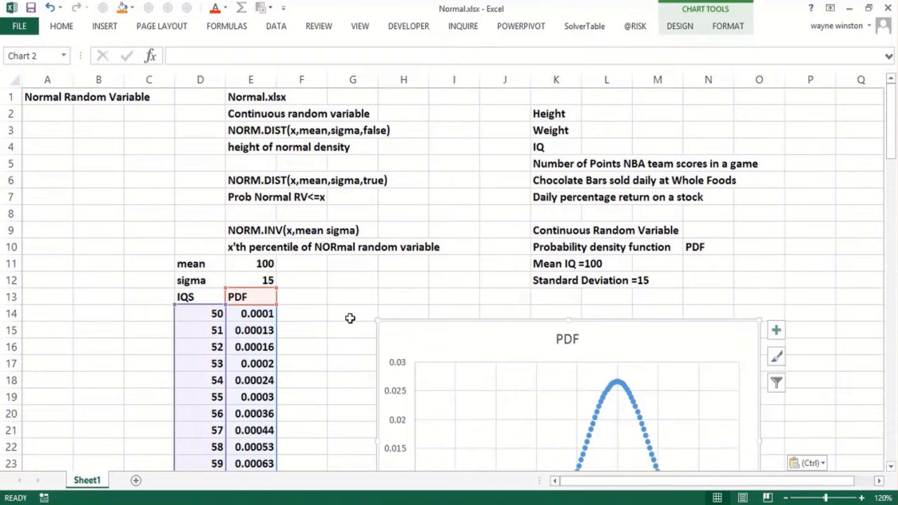
Examine the whole PDF curve in the scatter chart beside the IQ table
click(323, 361)
key(Down)
key(Down)
key(Down)
key(Down)
key(Down)
key(Down)
key(Down)
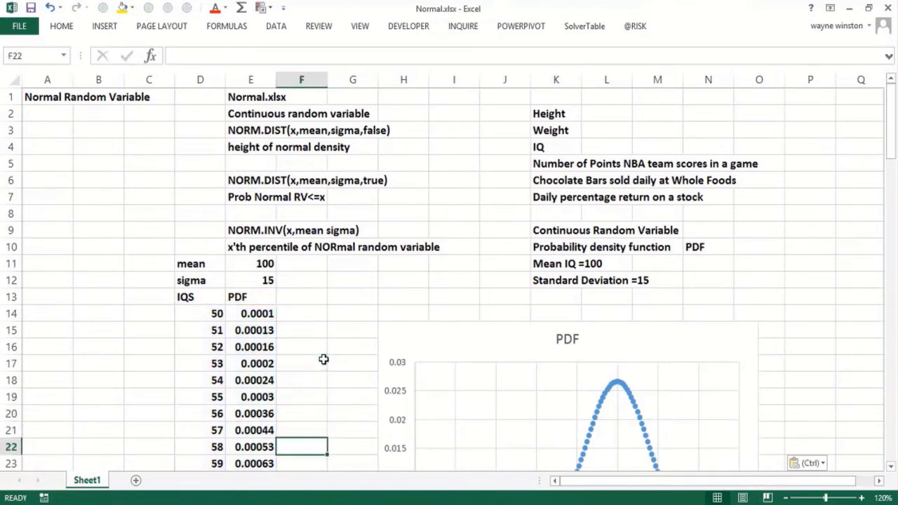
key(Down)
key(Down)
key(Down)
key(Down)
key(Down)
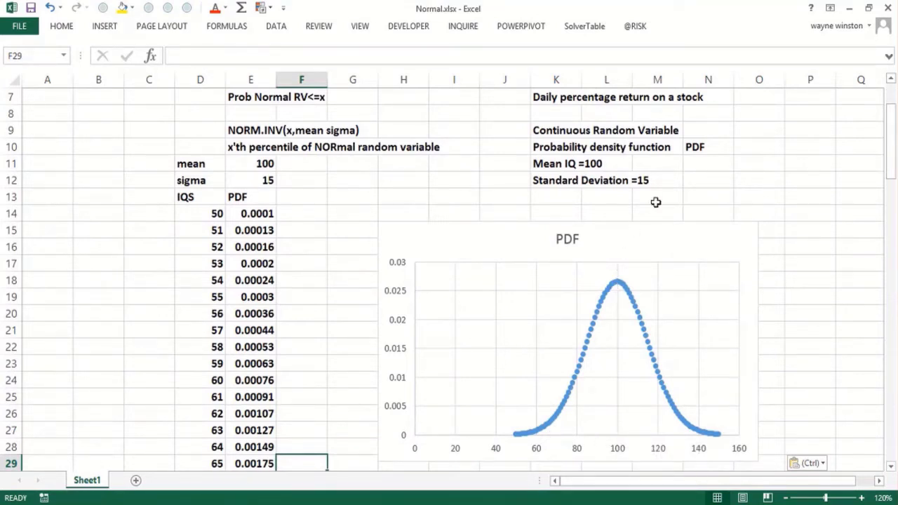
Enter the note "height of density indicates how much probability around that value" in cell N12
click(713, 177)
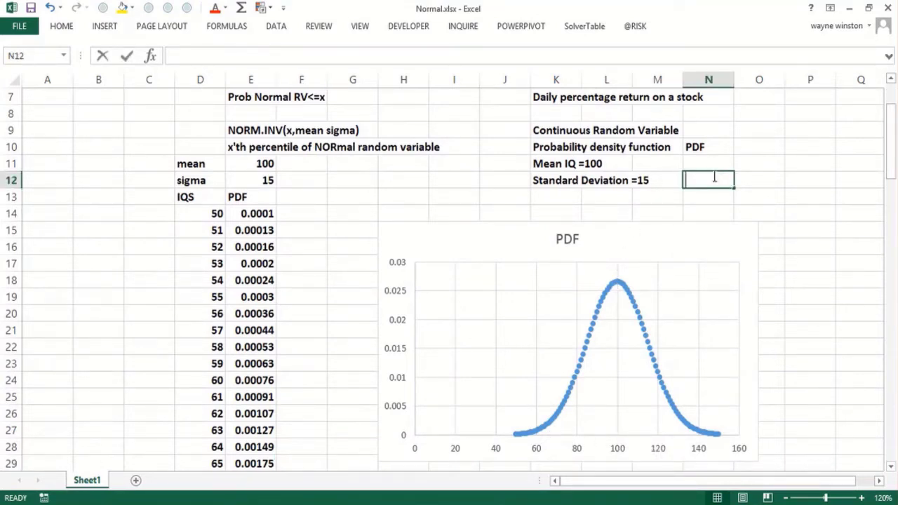
text(height of densit)
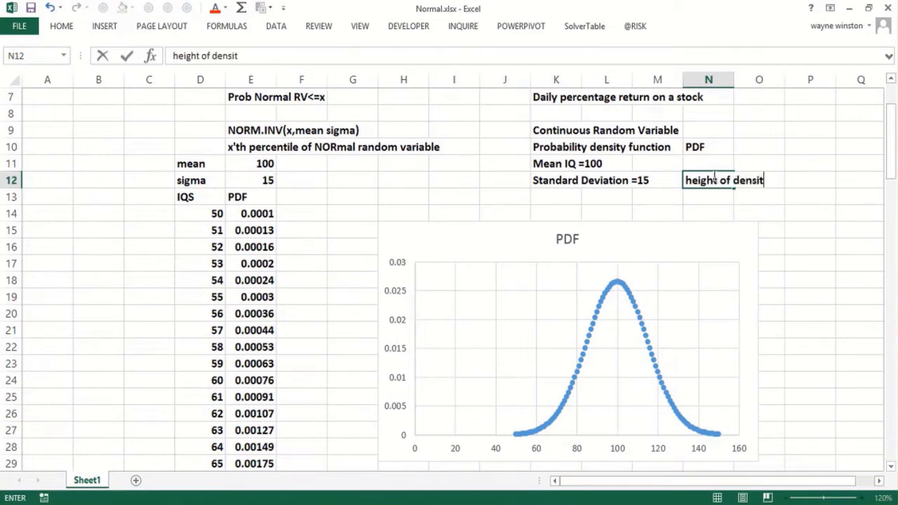
text(y indicat)
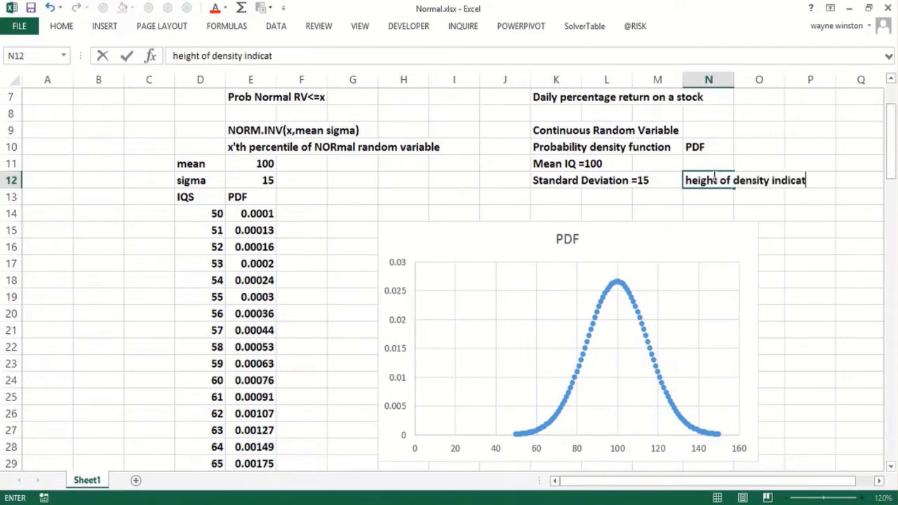
text(tes how much pr)
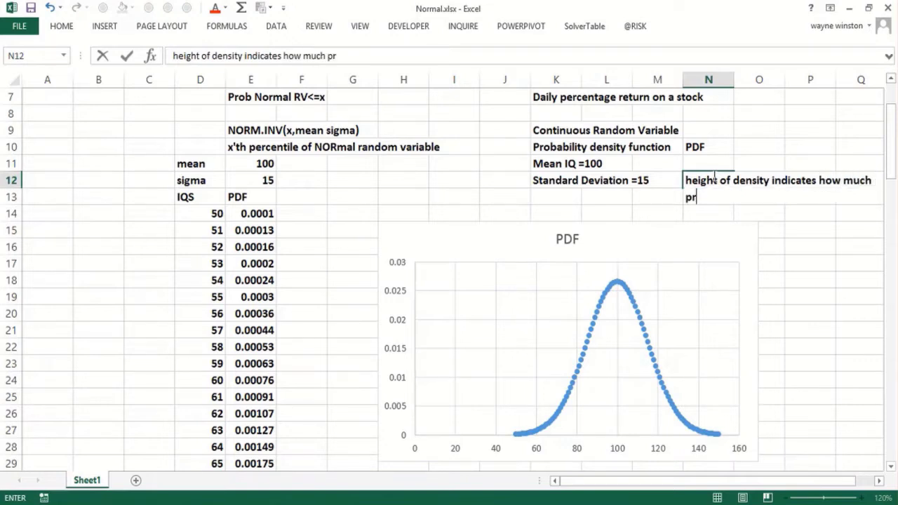
text(obability a)
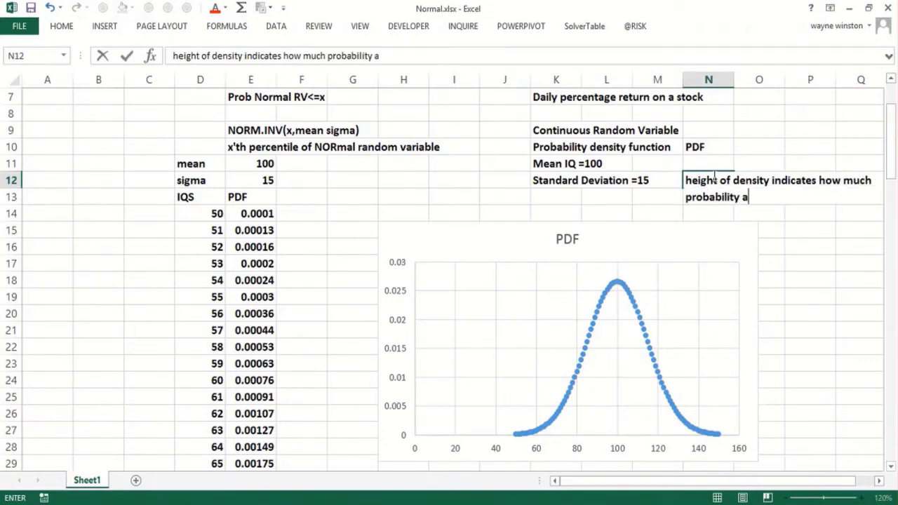
text(round that)
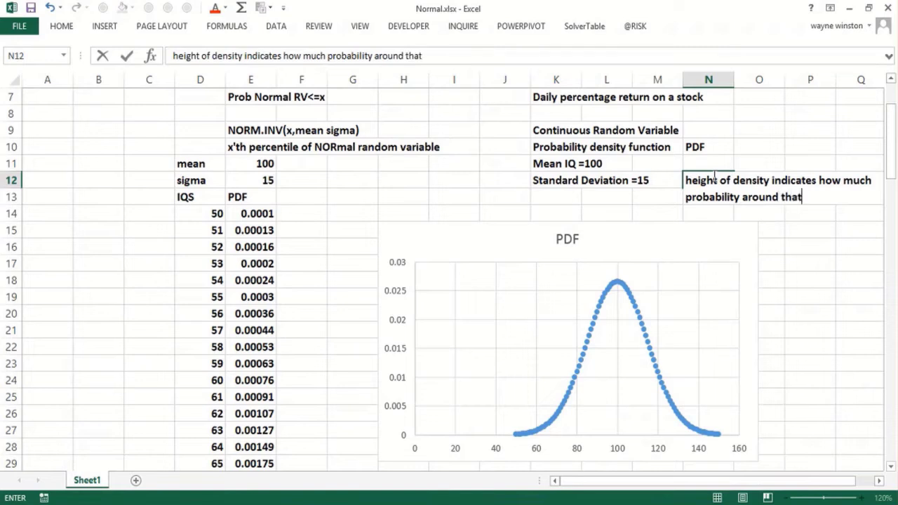
text( value)
key(Return)
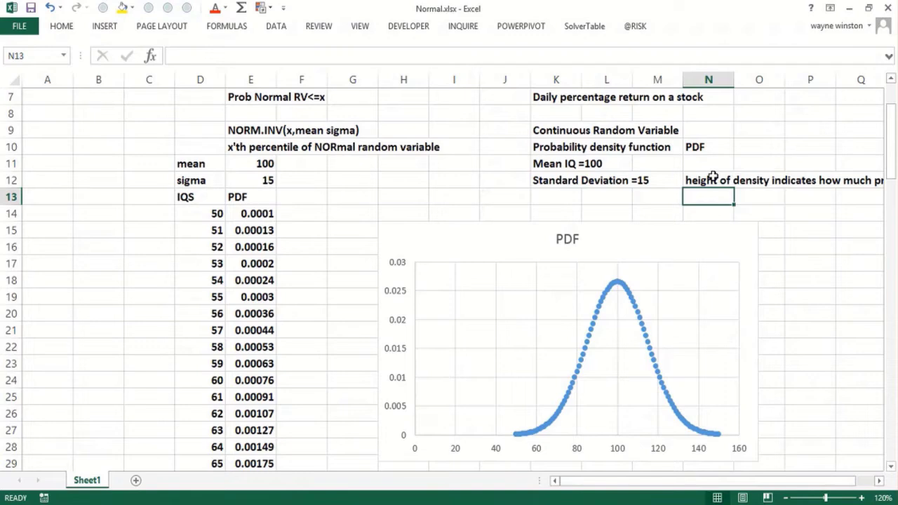
Highlight the density value for IQ 83 in cell E47 with a yellow fill
key(Page_Down)
key(Page_Down)
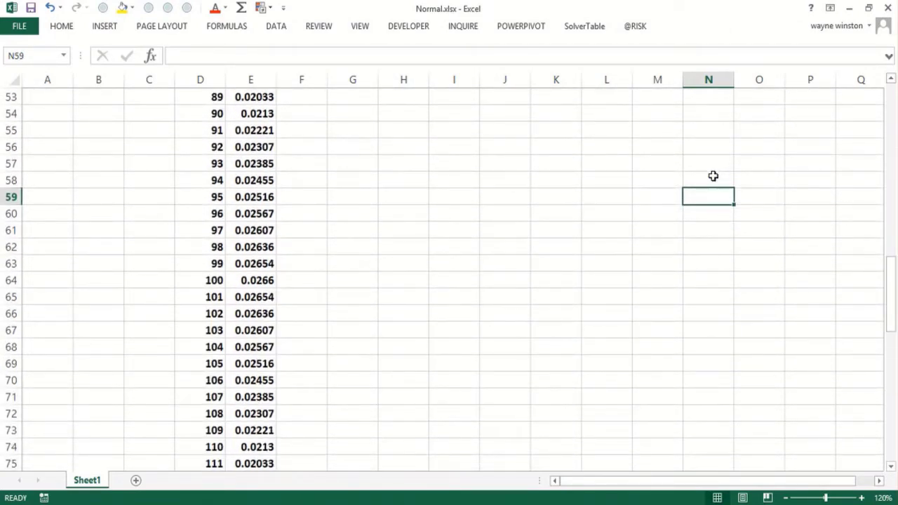
key(Page_Up)
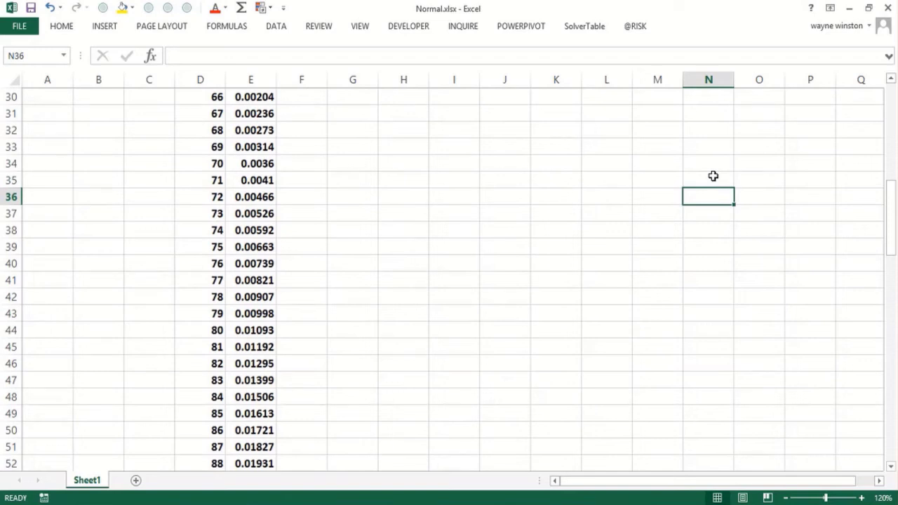
click(261, 383)
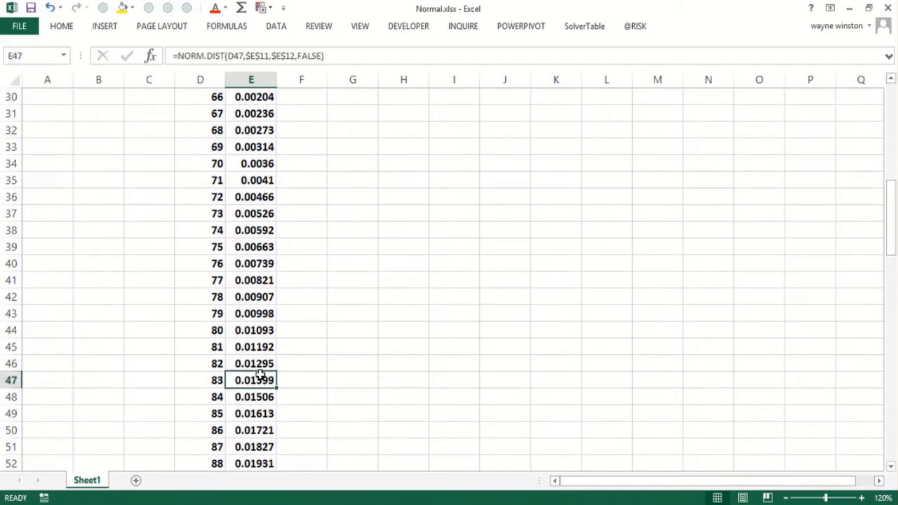
click(123, 8)
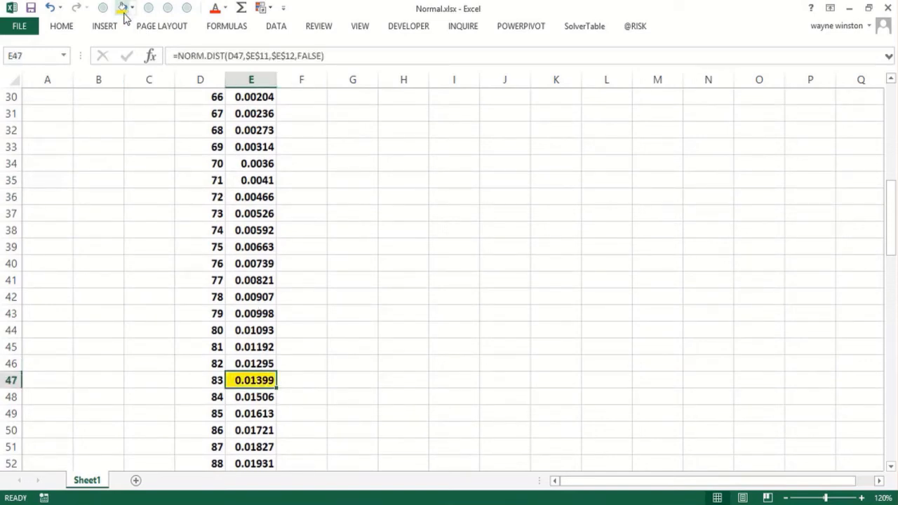
Enter the note "Total area under density =1" in cell K13, below the standard deviation note
key(Page_Up)
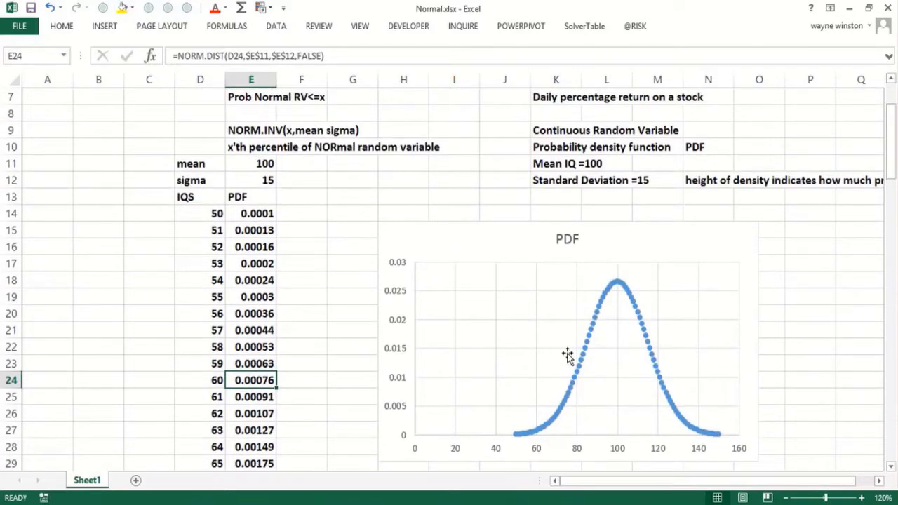
mouse_move(583, 371)
click(553, 196)
text(Total area)
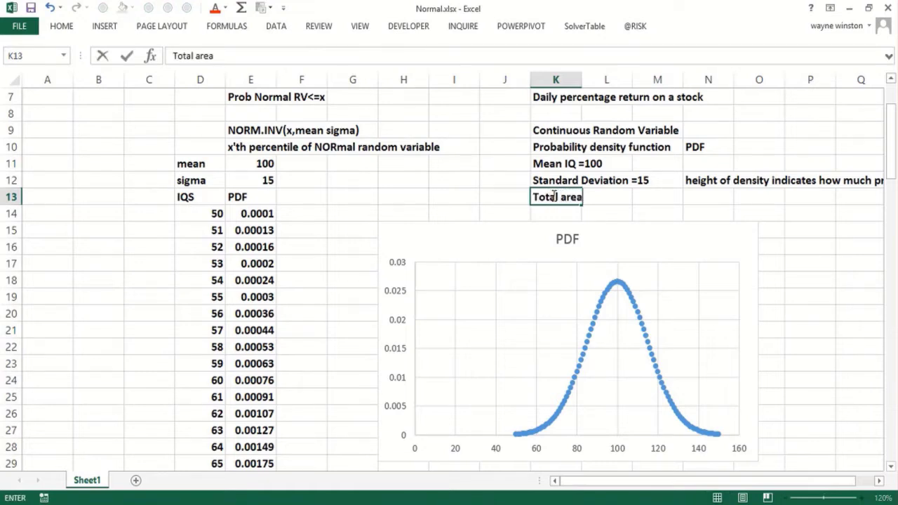
text( ubde)
text(nder densit)
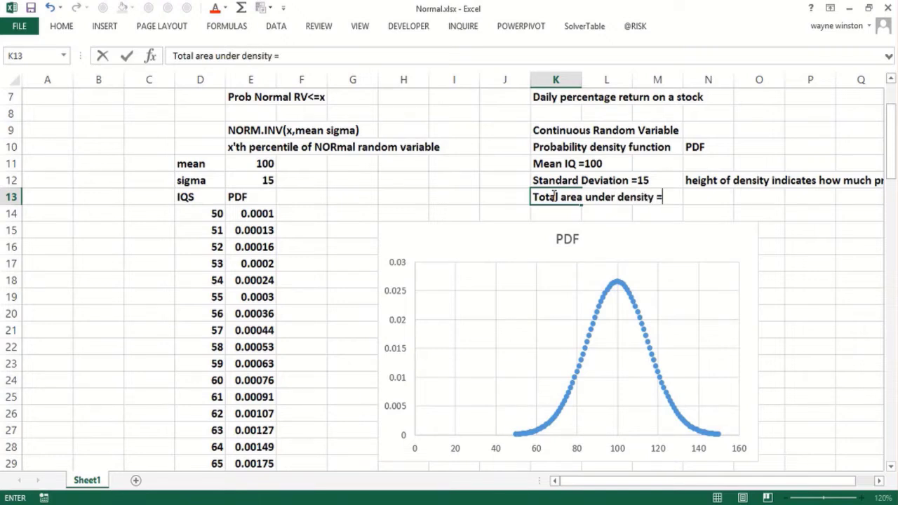
key(Return)
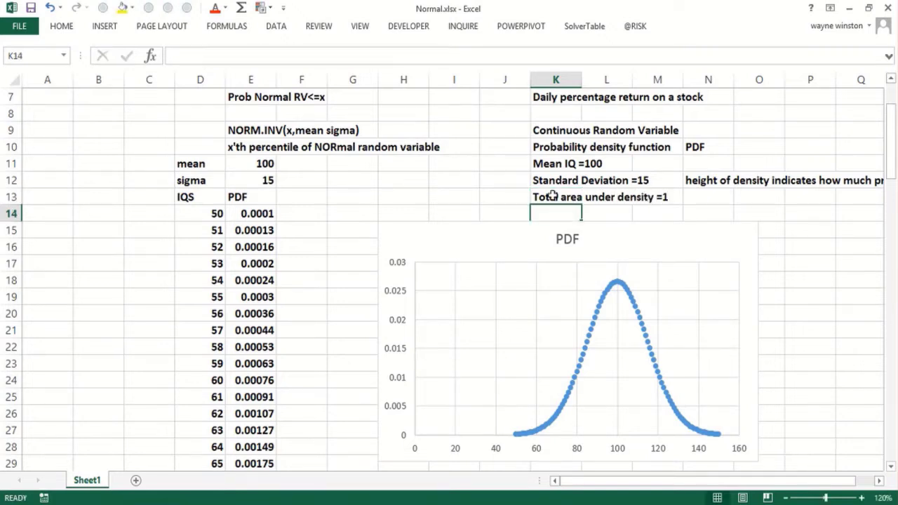
Enter the note "Area under PDF =probability" in cell K14
text(Area un)
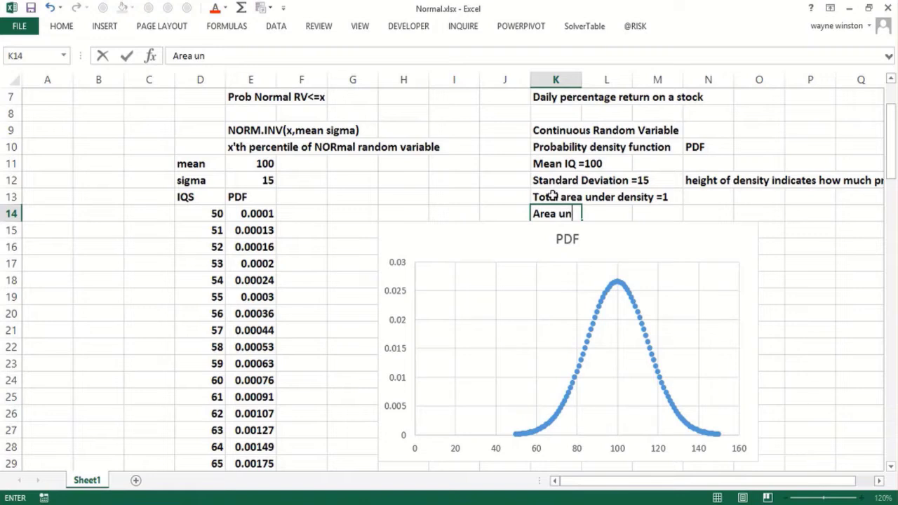
text(der PDF)
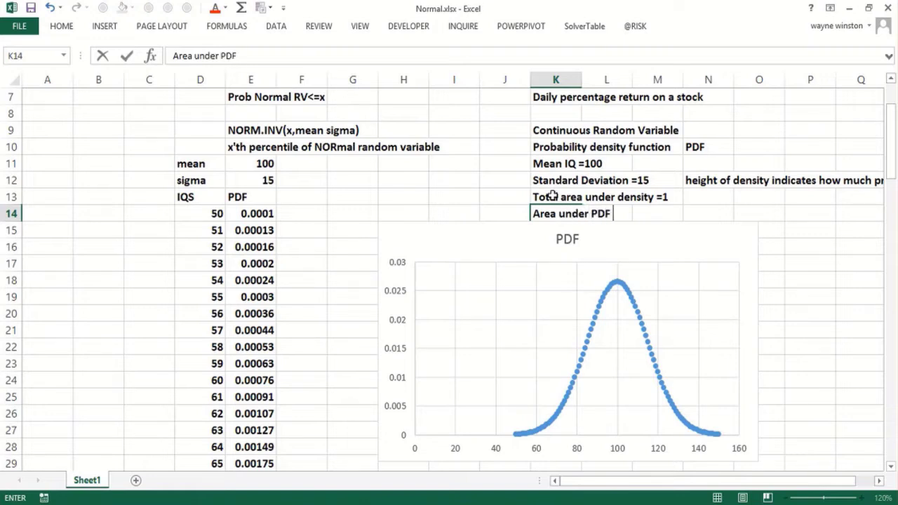
text( =probabi)
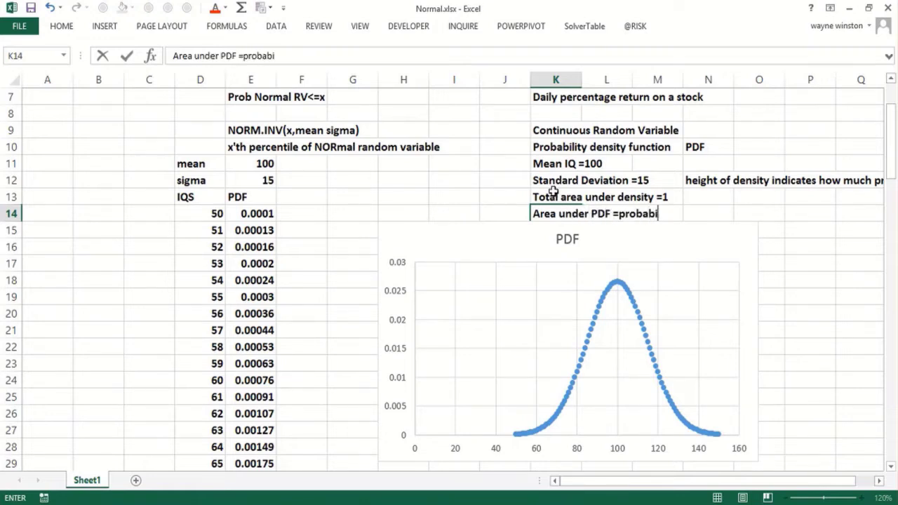
text(lity)
key(Return)
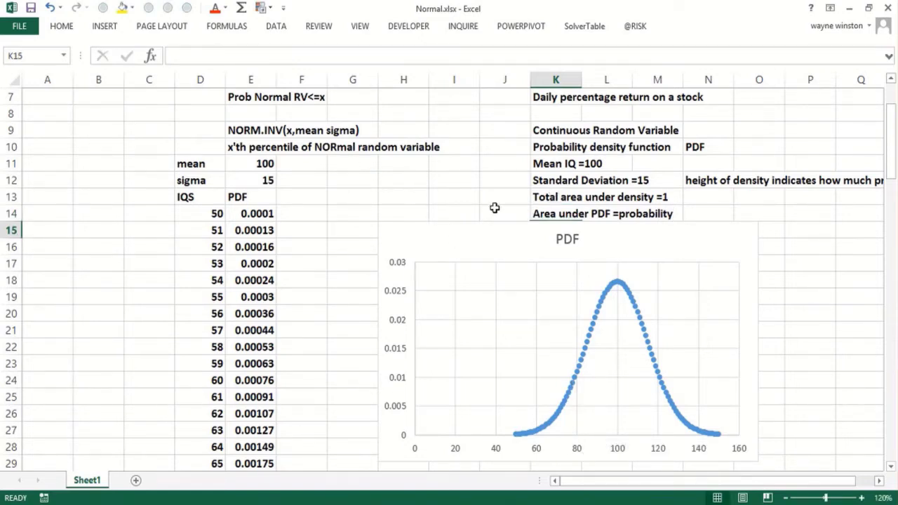
Review the NORM.DIST and NORM.INV notes near the start of the sheet and the PDF curve beside the IQ table
click(446, 203)
click(361, 213)
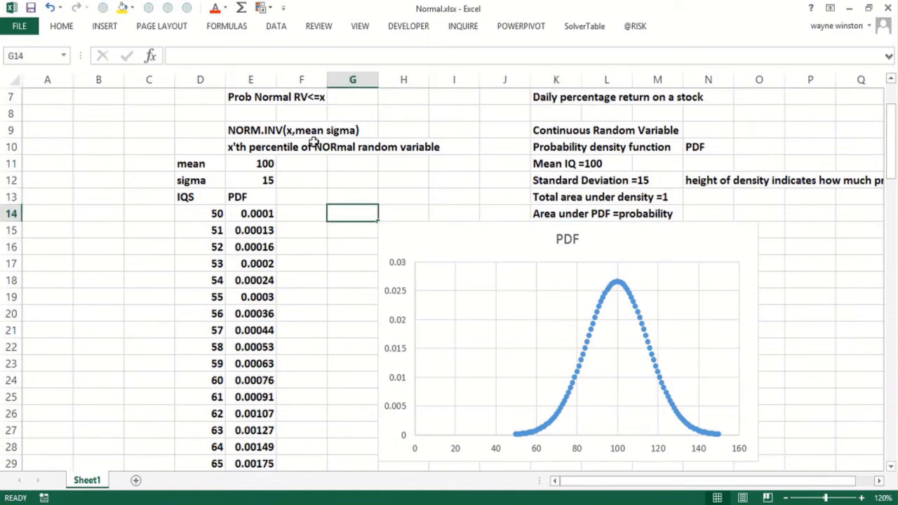
scroll(311, 140, up, 2)
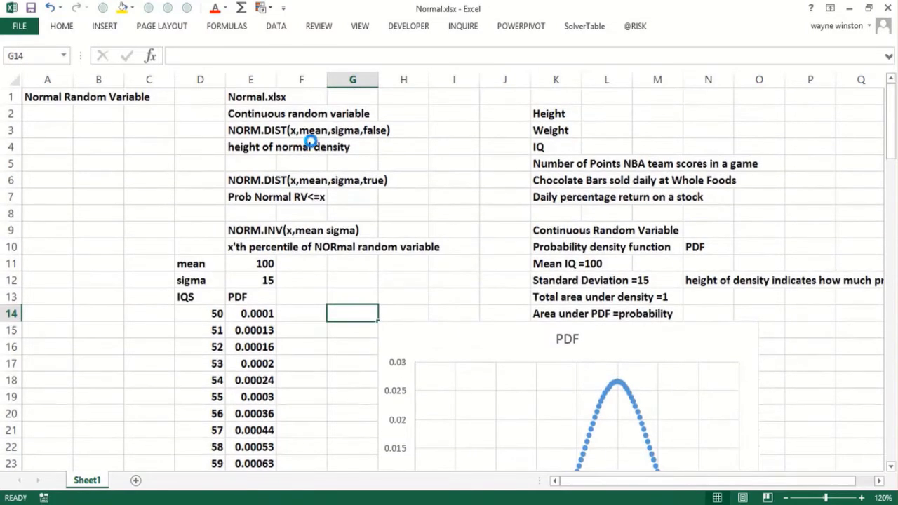
key(Page_Down)
key(Up)
key(Up)
key(Up)
key(Up)
key(Up)
key(Up)
key(Up)
key(Up)
key(Up)
key(Up)
key(Up)
key(Up)
key(Up)
key(Up)
key(Up)
key(Up)
key(Up)
key(Up)
key(Up)
key(Up)
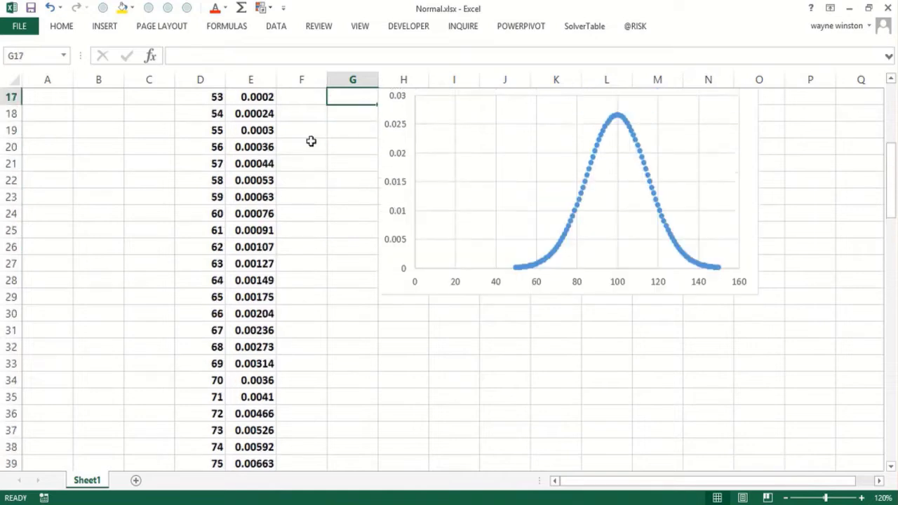
key(Up)
key(Up)
key(Up)
key(Up)
key(Up)
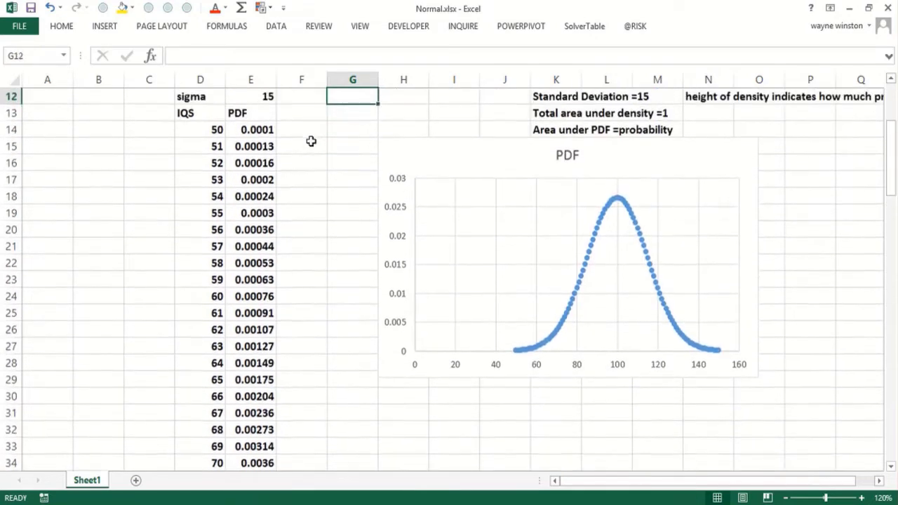
key(Up)
key(Up)
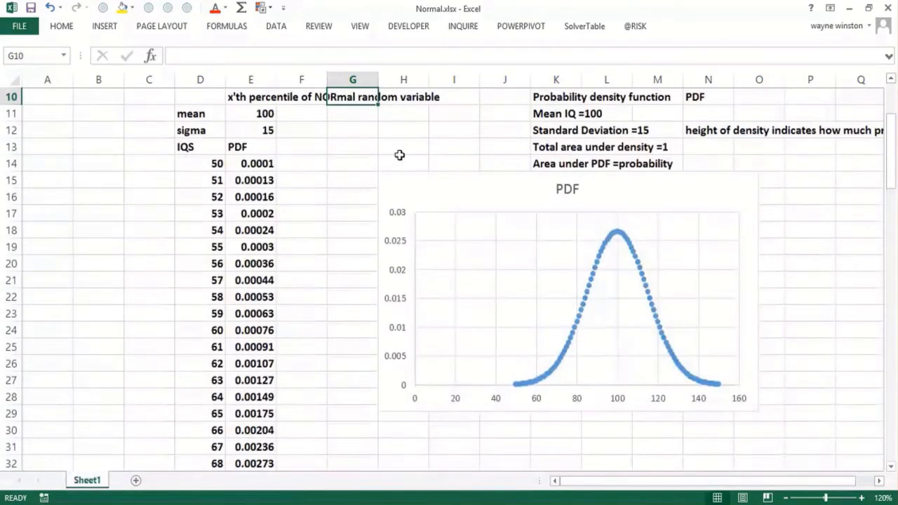
Enter the note "Symmetric" in cell N13, beside the total area note
click(716, 147)
text(Su)
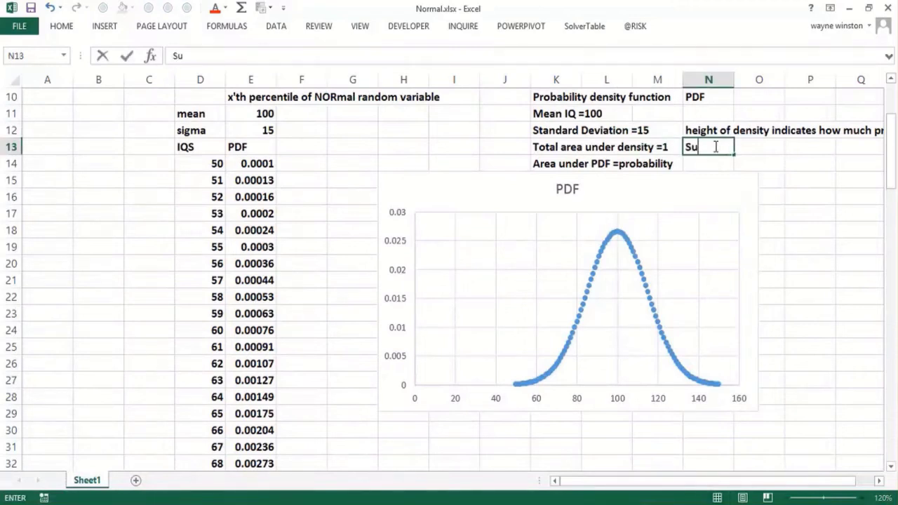
text(mmetric)
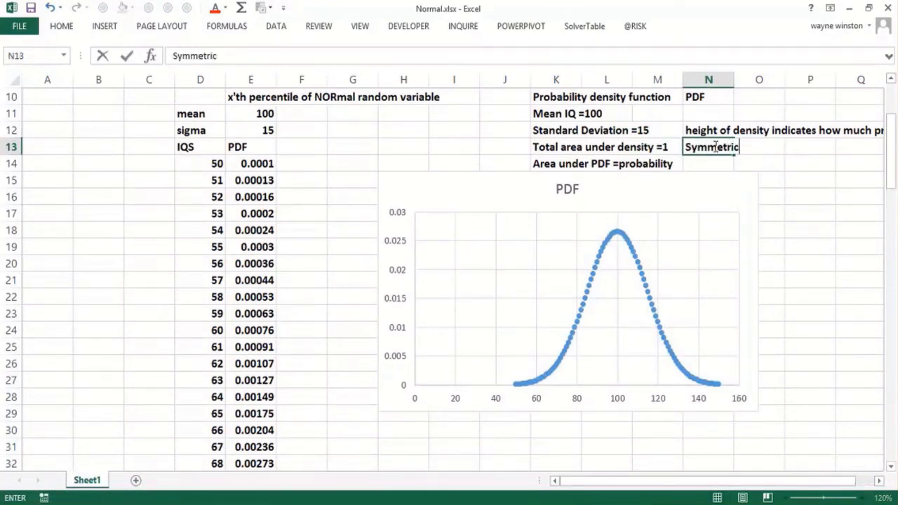
key(Return)
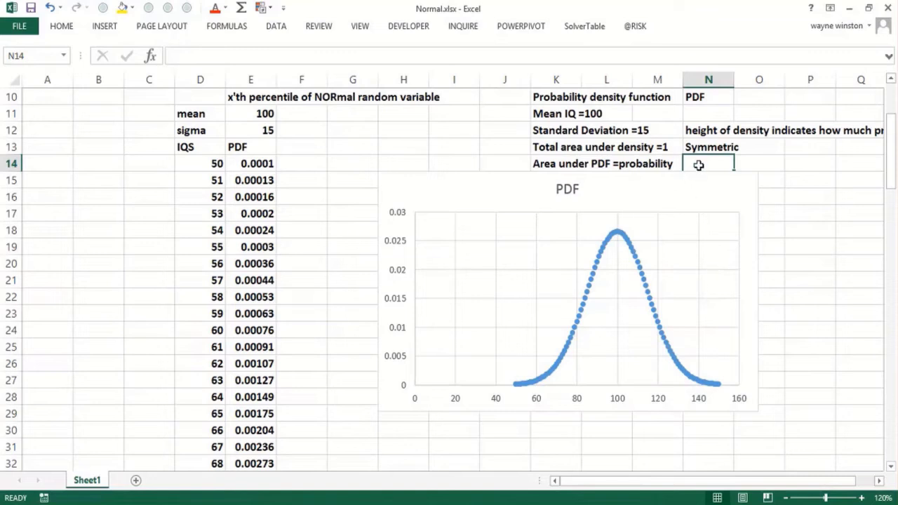
click(434, 427)
click(400, 425)
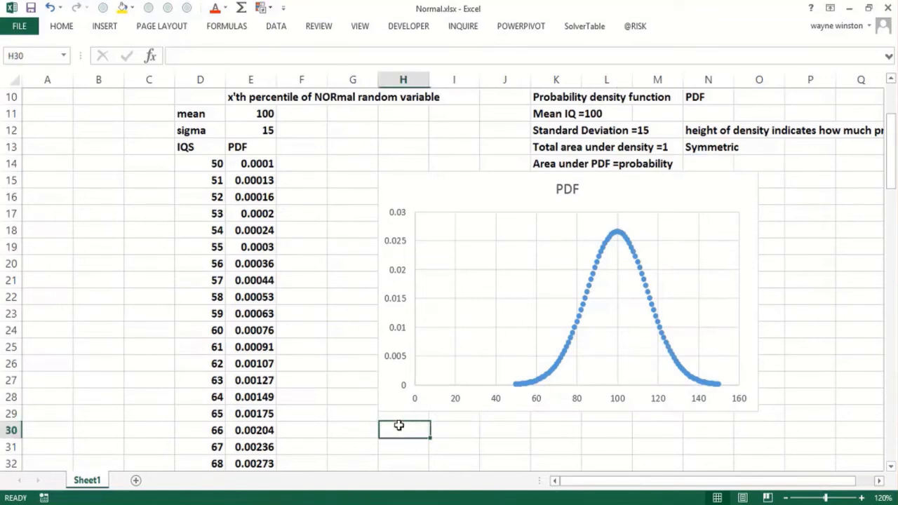
click(359, 411)
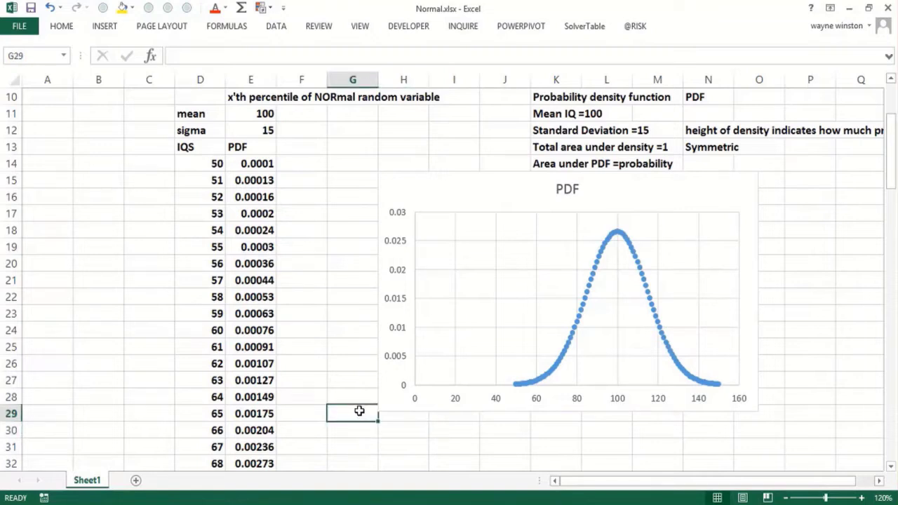
click(441, 429)
key(Page_Up)
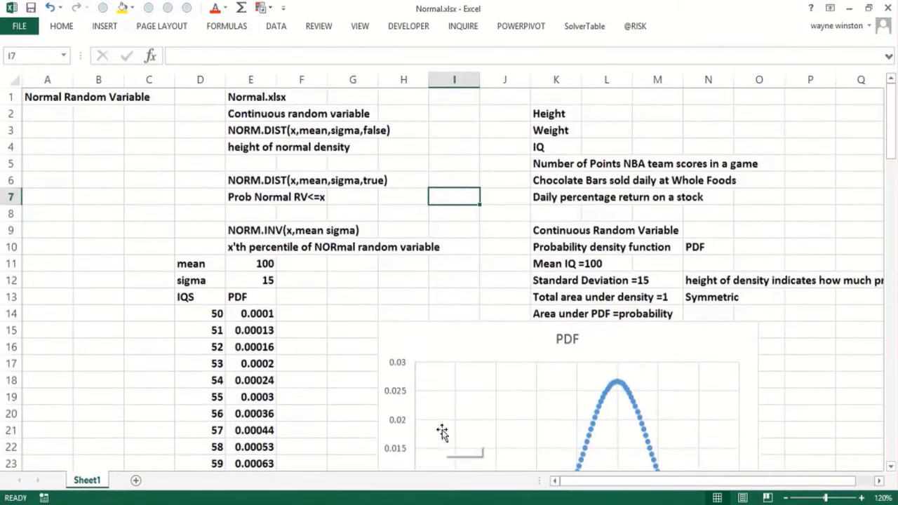
text(b)
key(Escape)
Set the mean in cell E11 to 110 while the whole PDF chart is in view
key(Down)
key(Down)
key(Down)
key(Down)
key(Down)
key(Down)
key(Down)
key(Down)
key(Down)
key(Down)
key(Down)
key(Down)
key(Down)
key(Down)
key(Down)
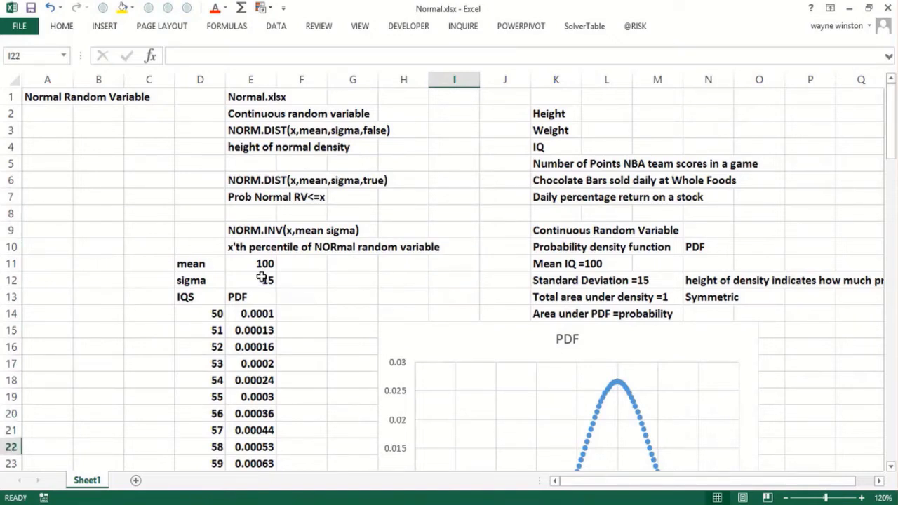
key(Down)
key(Down)
key(Down)
key(Down)
key(Down)
key(Down)
key(Down)
key(Down)
key(Down)
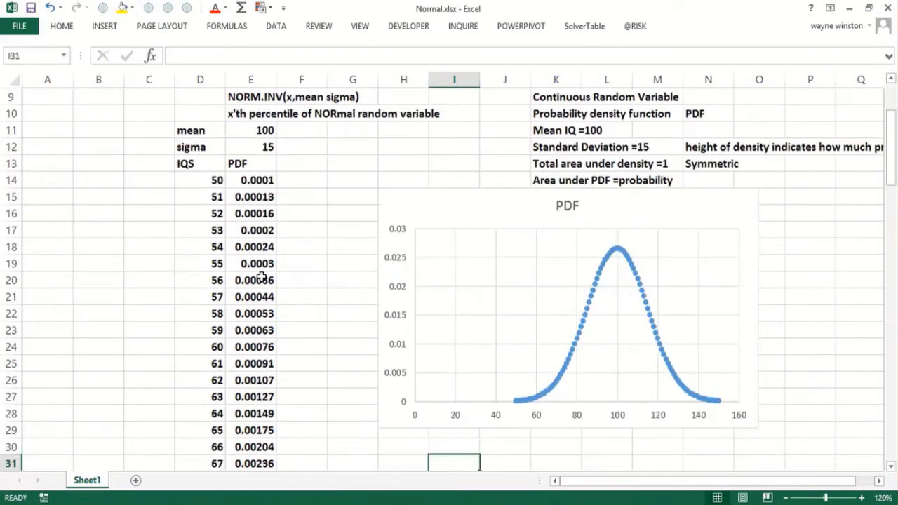
click(249, 130)
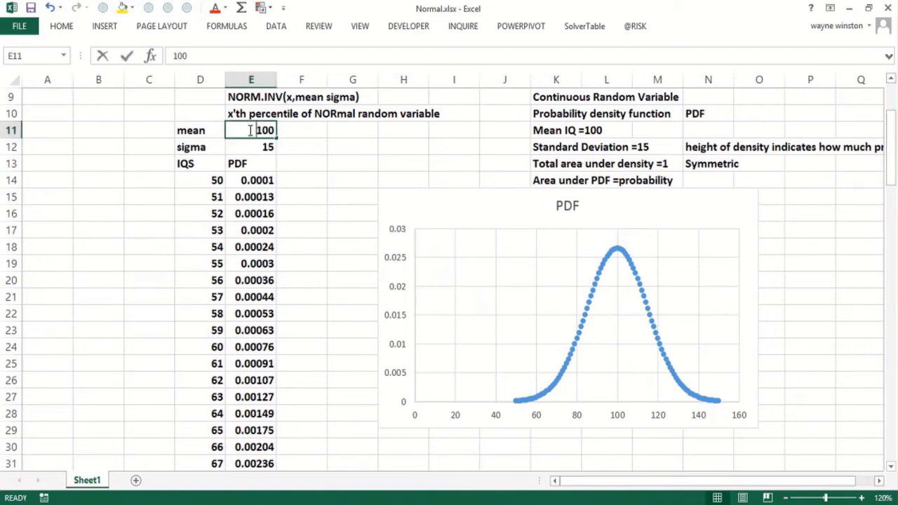
text(110)
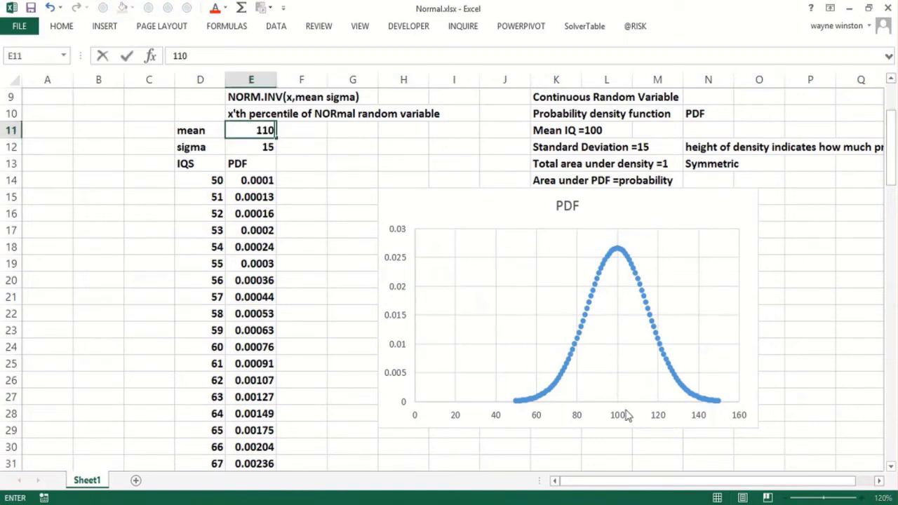
key(Return)
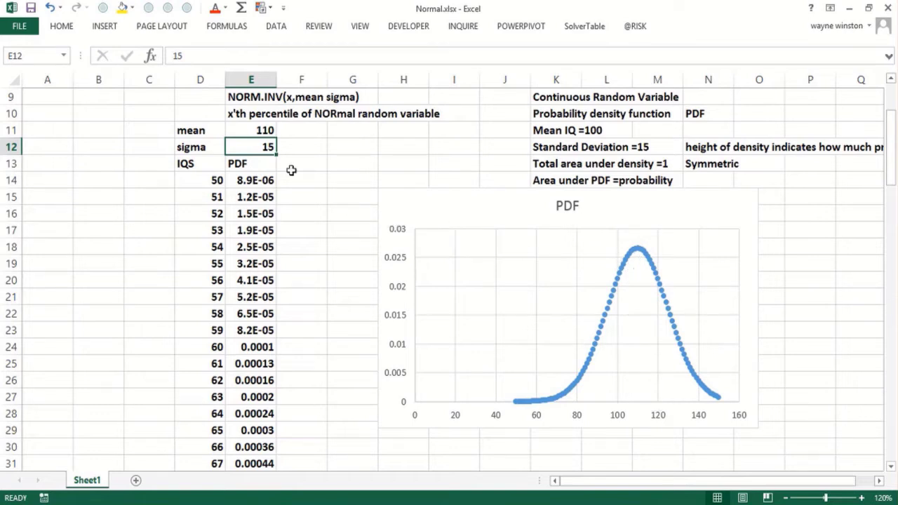
Restore the mean in cell E11 to 100
click(256, 130)
text(100)
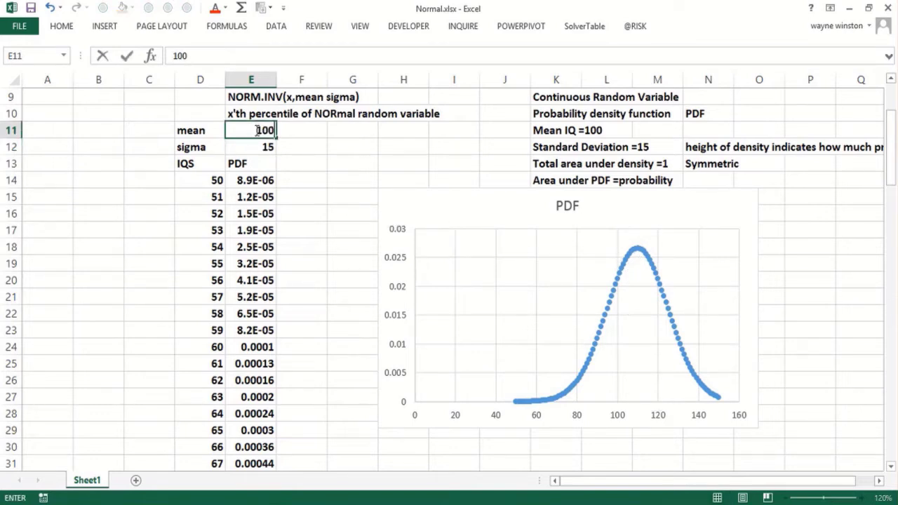
key(Return)
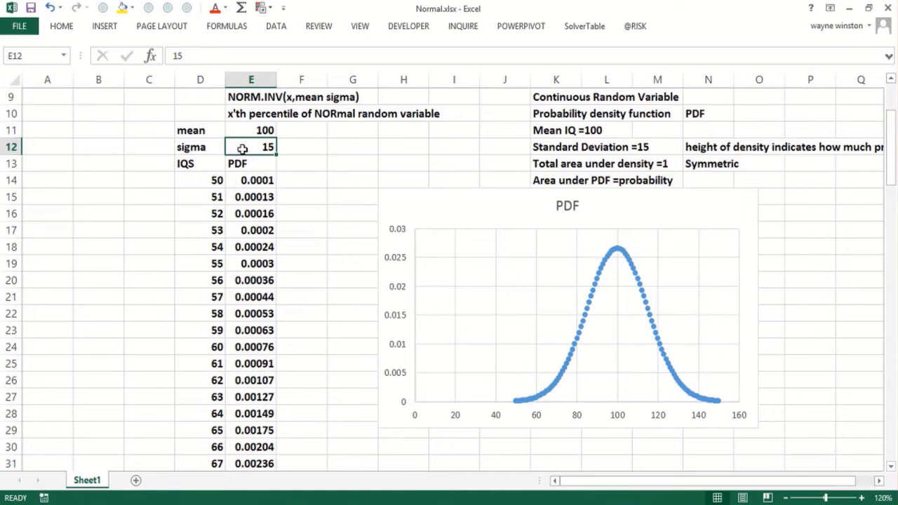
Try a sigma of 2 in cell E12 and replace it with 20 to compare the spread of the PDF curve
text(2)
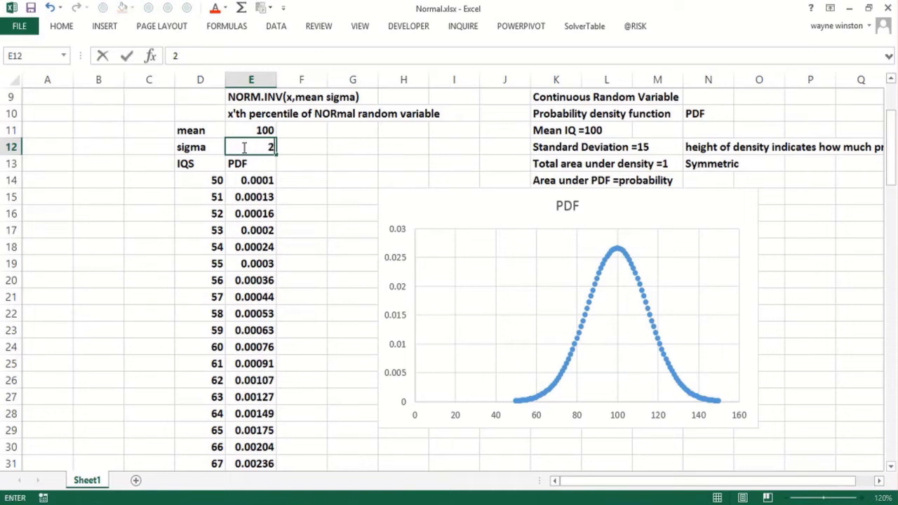
key(Return)
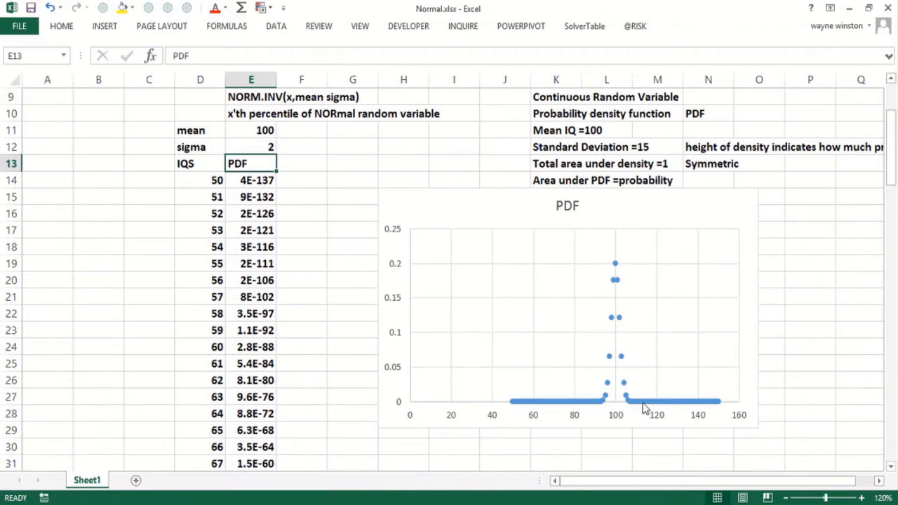
click(255, 140)
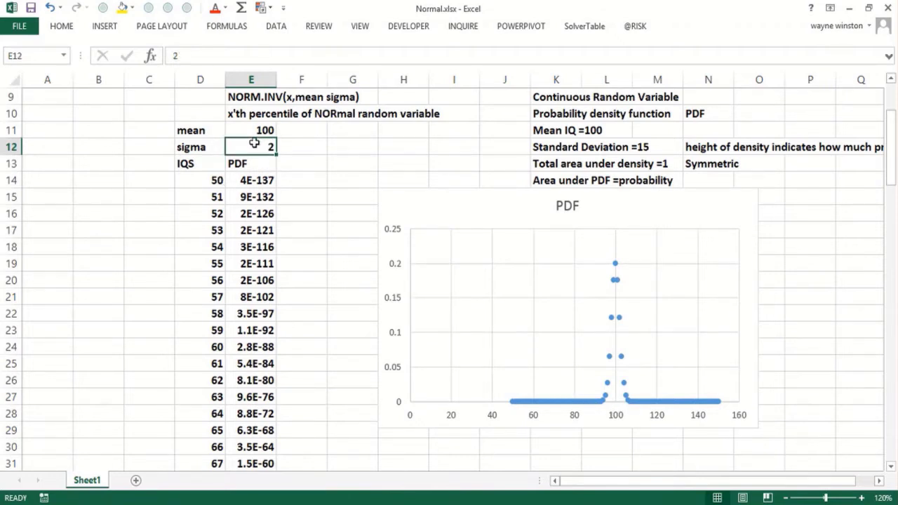
text(20)
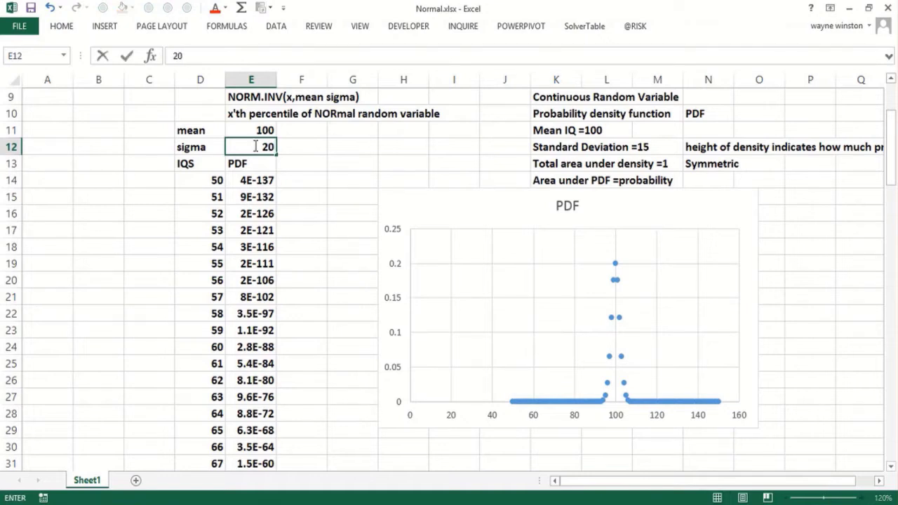
key(Return)
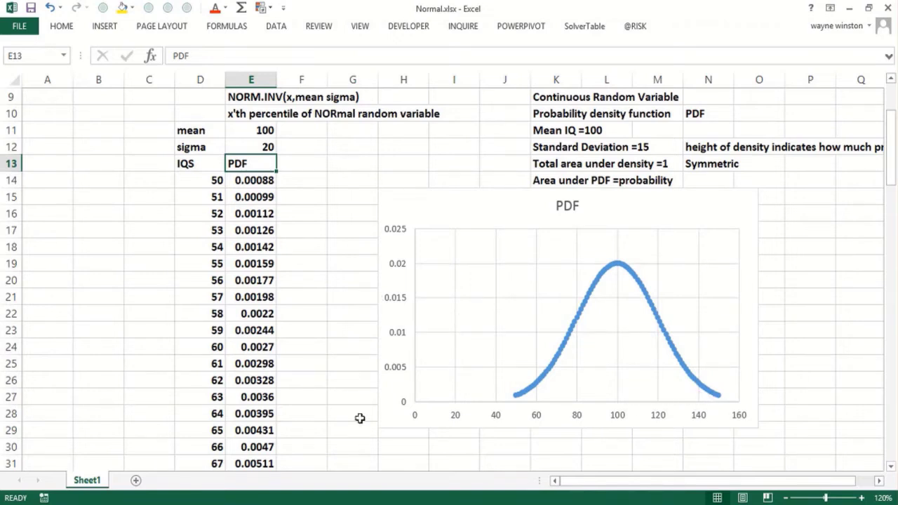
Enter the question "Chance a person's IQ is between 85-115" in cell H31, below the PDF chart
click(379, 442)
key(Down)
key(Down)
key(Down)
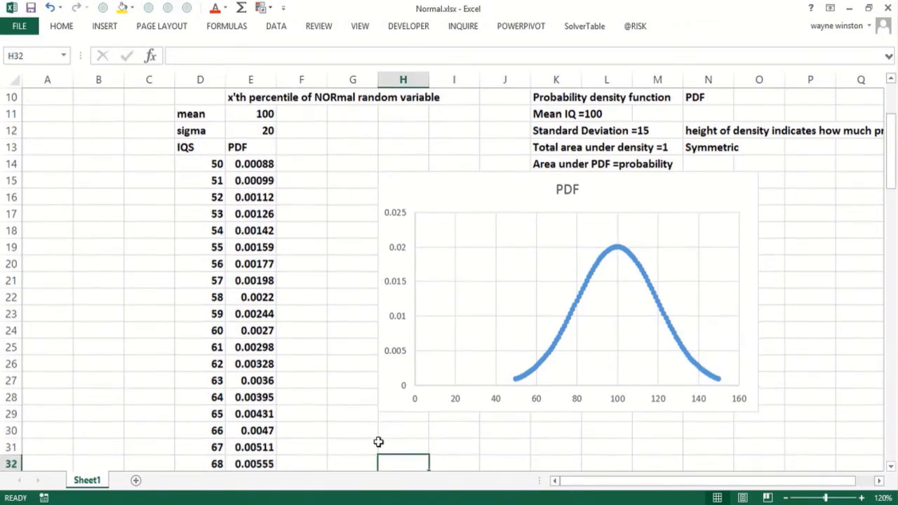
key(Up)
key(Up)
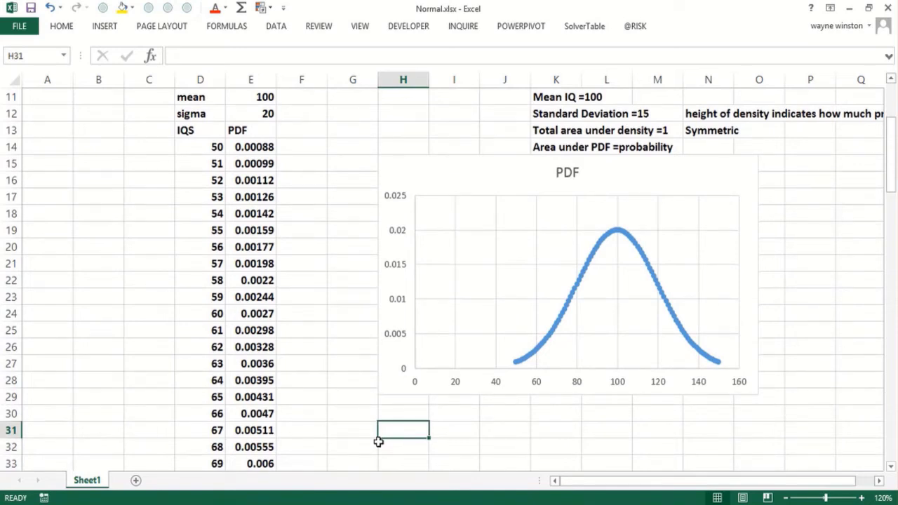
text(Chan)
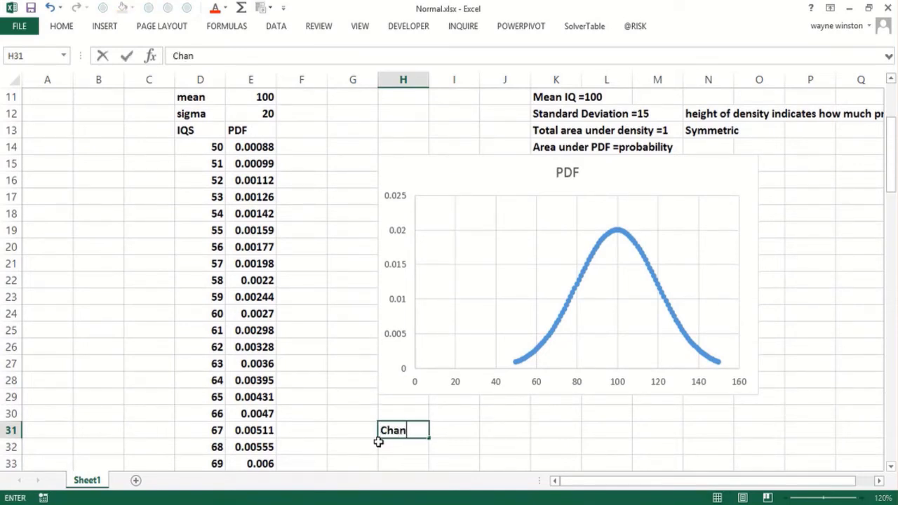
text(ce a person)
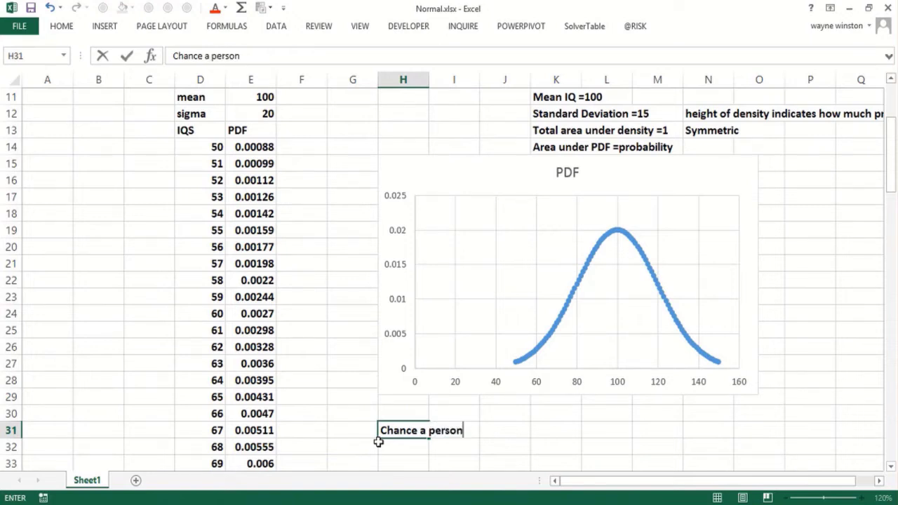
text('s IQ is )
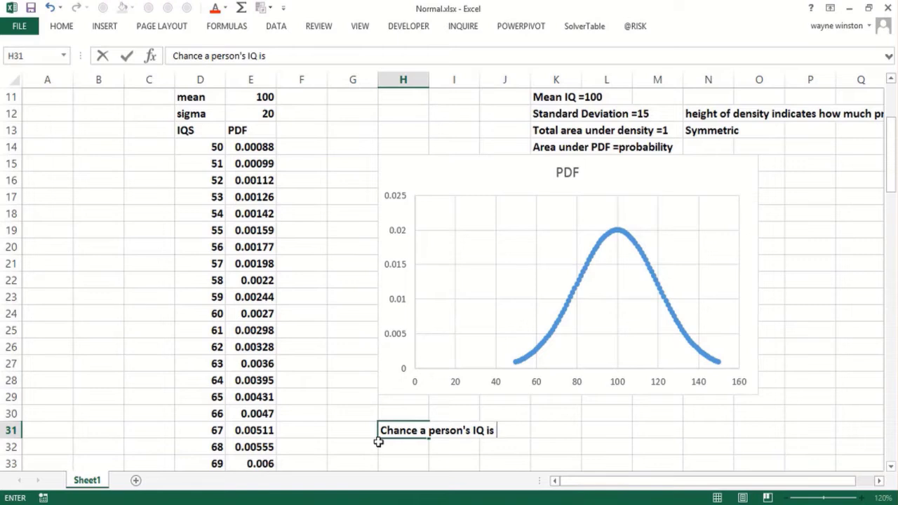
text(between)
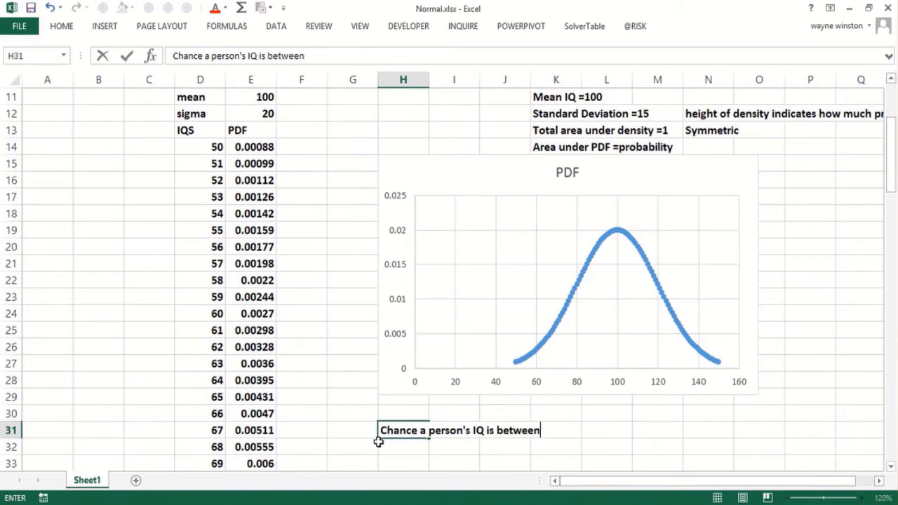
text( 85-115)
key(Return)
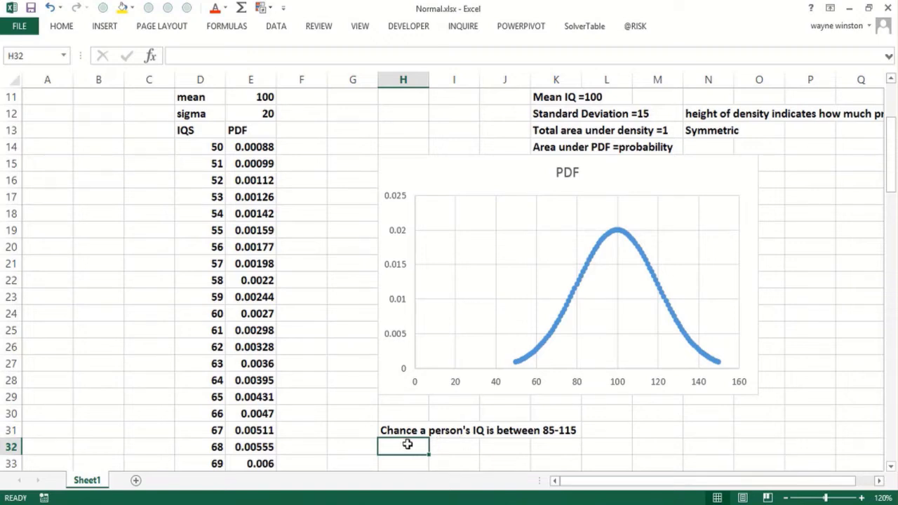
Calculate the 85 to 115 probability in cell H32 with =NORM.DIST(115,100,15,TRUE)-NORM.DIST(85,100,15,TRUE)
text(=norm)
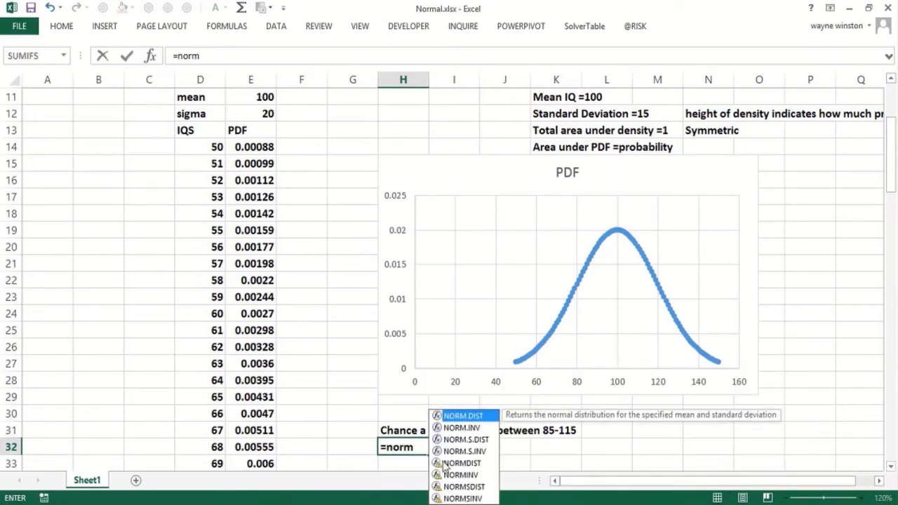
double_click(466, 417)
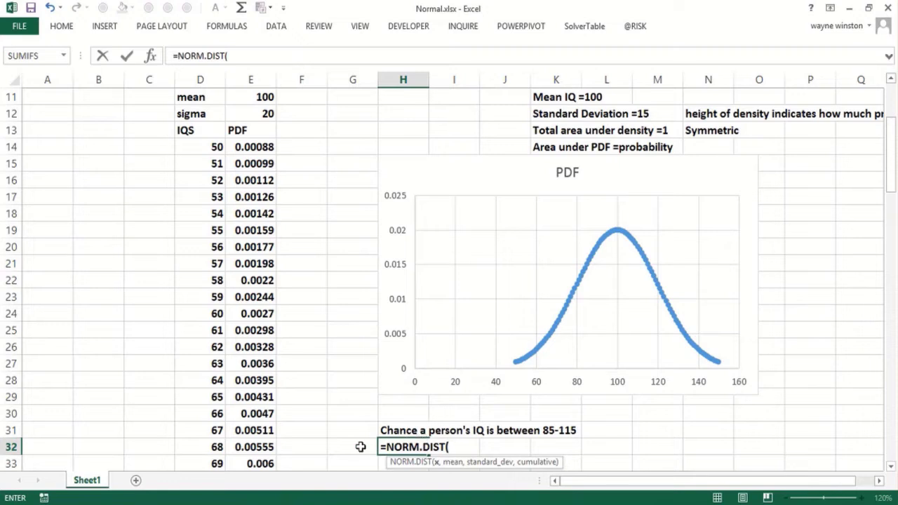
text(115,)
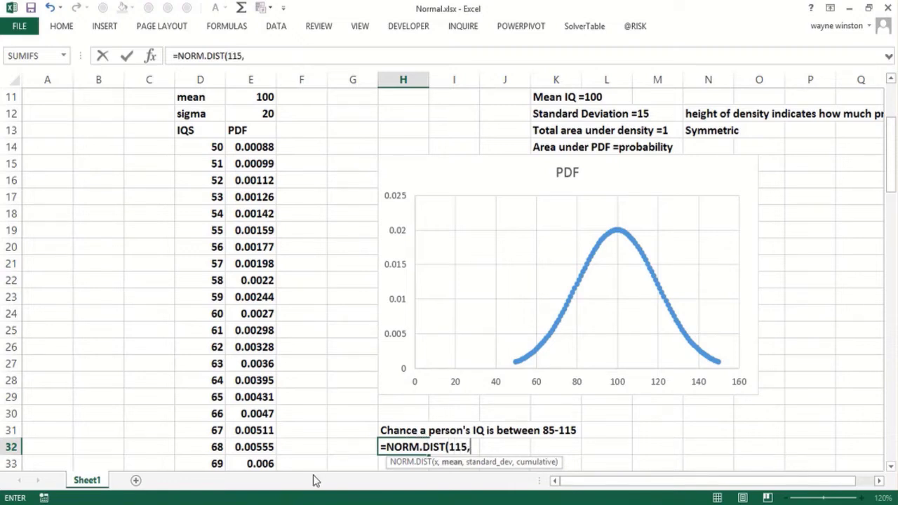
text(100,15,t)
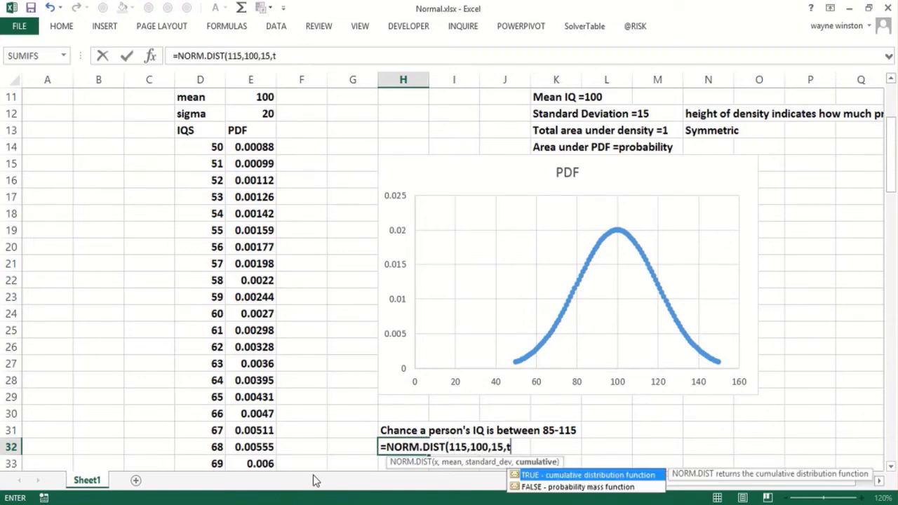
text(rue))
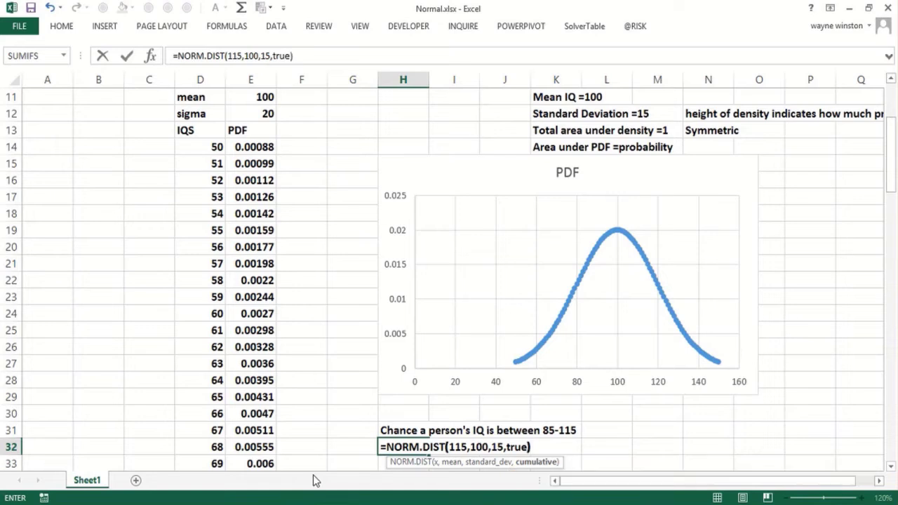
text(-)
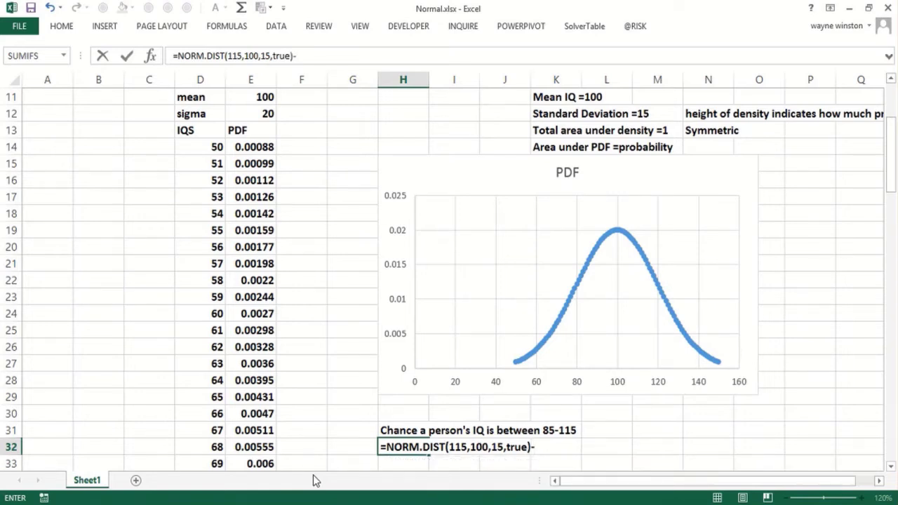
text(norm)
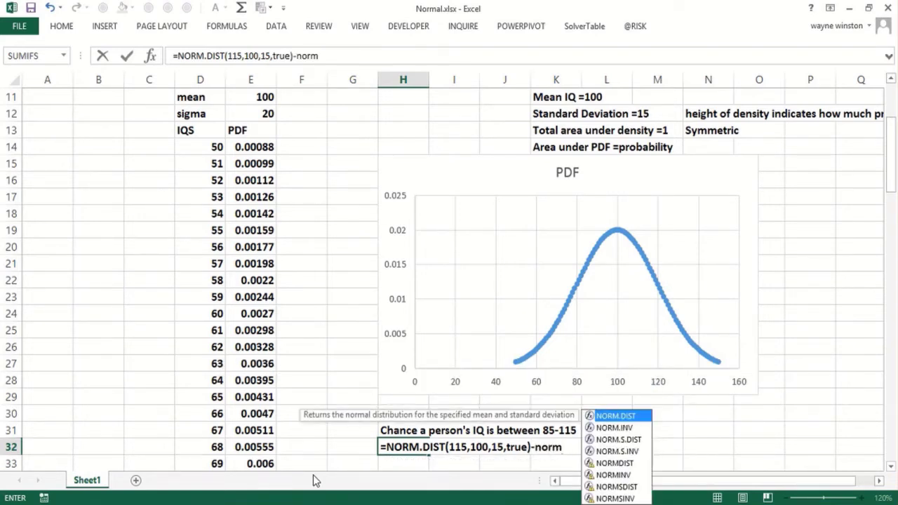
text(.dist()
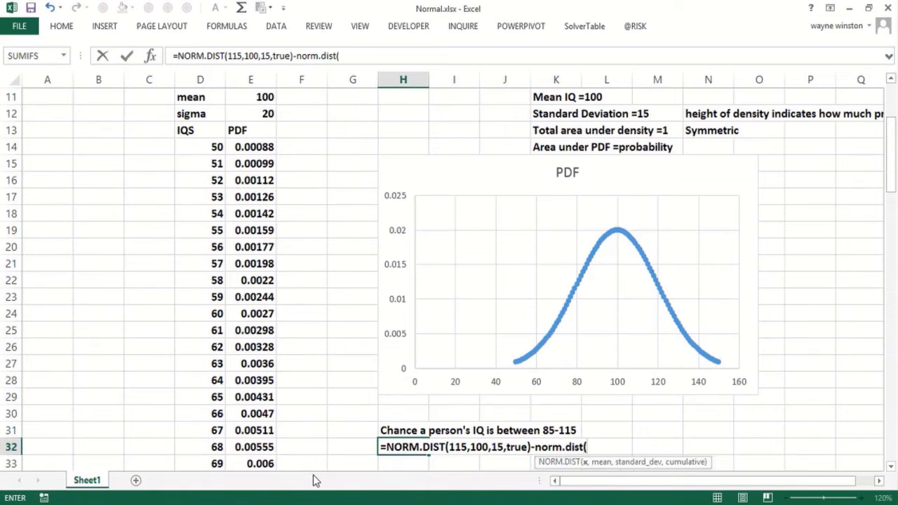
text(85,)
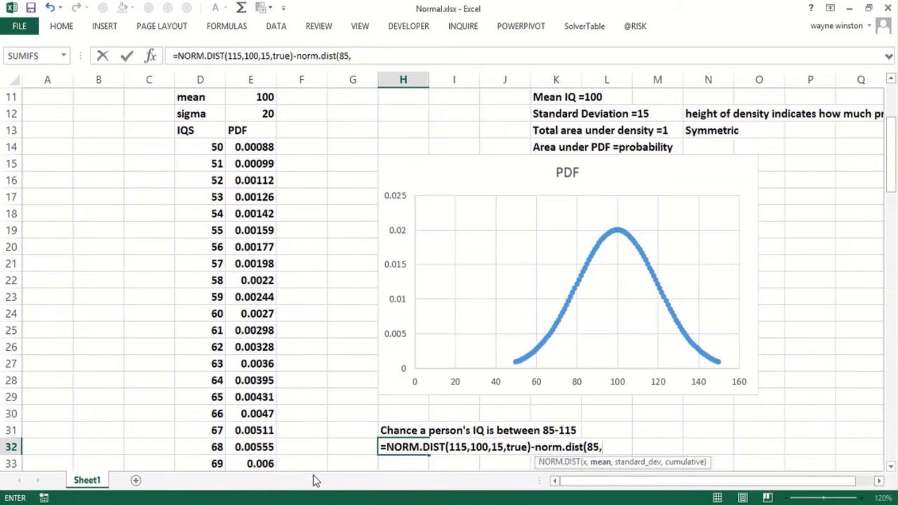
text(100,15,)
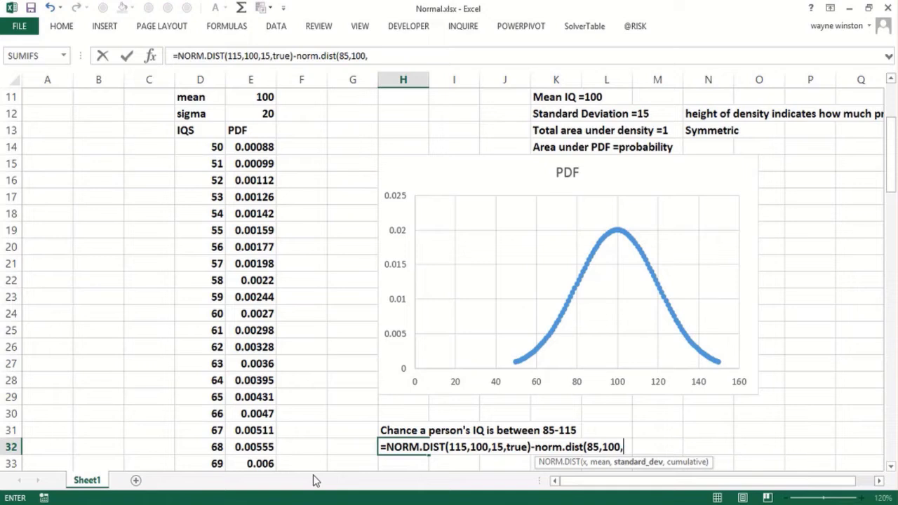
text(true))
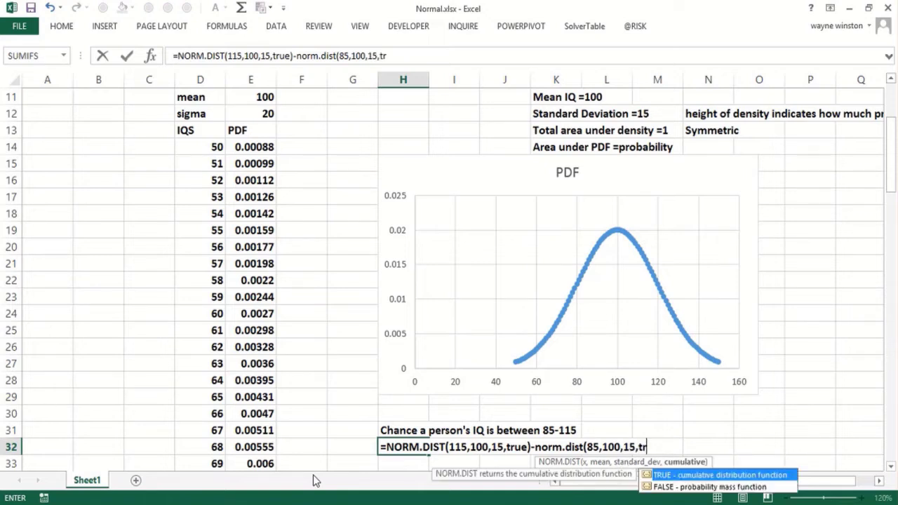
key(Return)
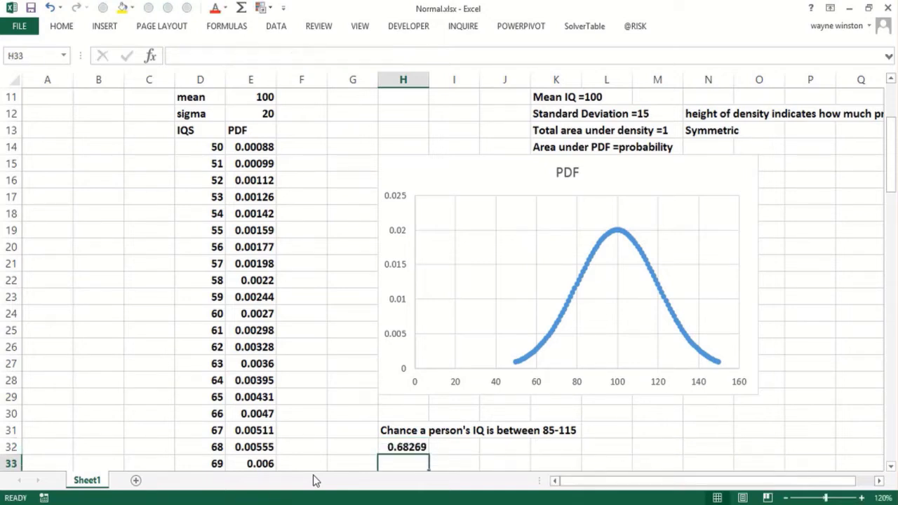
Enter the note "68% of people have Iqs within 1 std dev of mean" in cell I32, beside the calculated probability
click(453, 444)
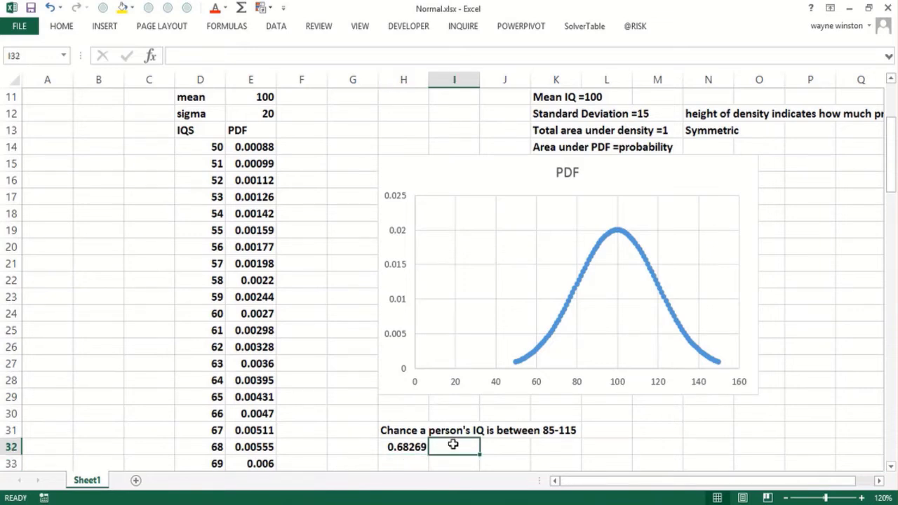
text(68% of peo)
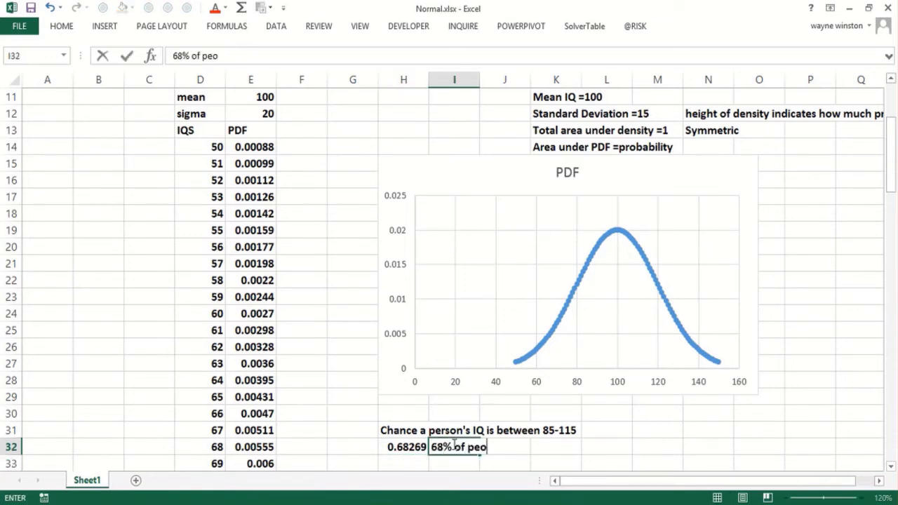
text(ple have I)
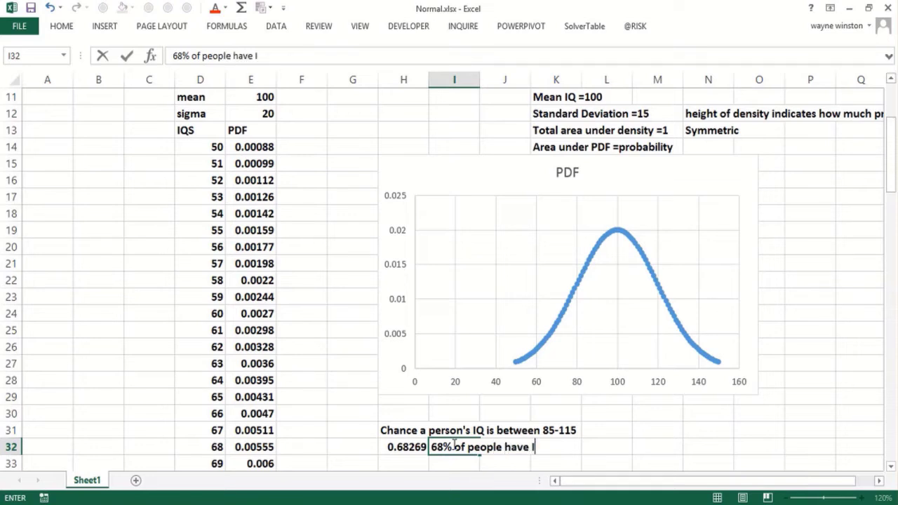
text(qs with in)
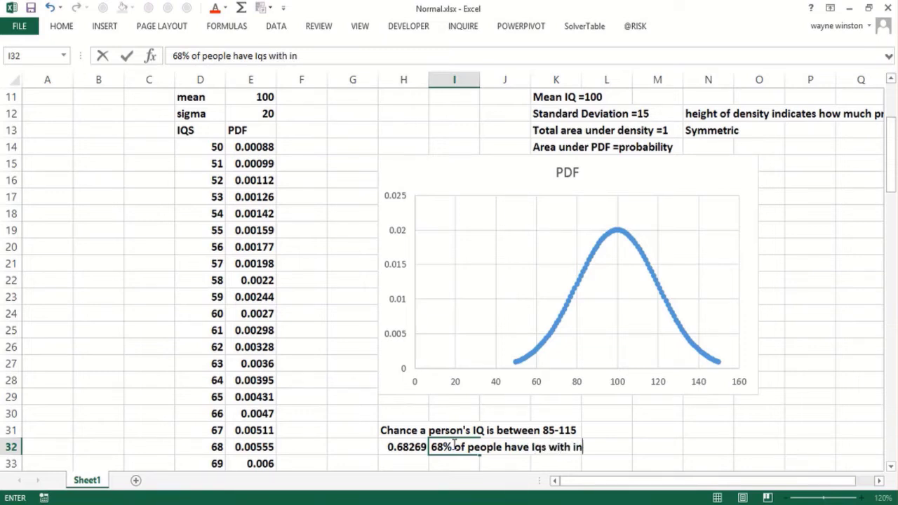
key(BackSpace)
text(n 1 std de)
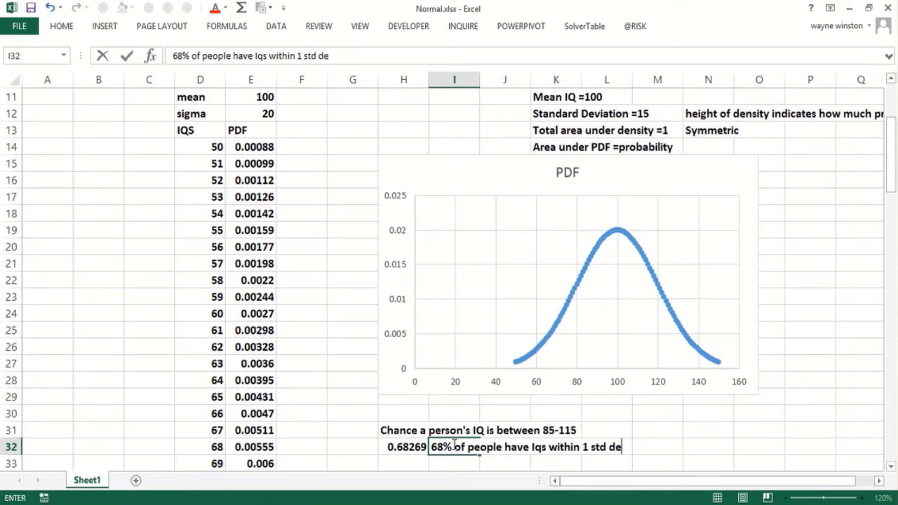
text(v of mean)
key(Return)
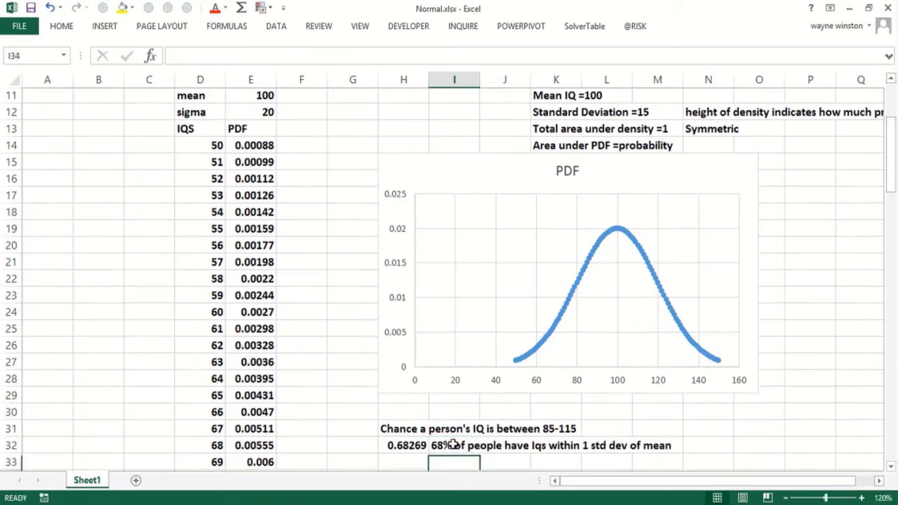
Enter the question "Chance a person's IQ is between 70 and 130" in cell H34
key(Down)
key(Left)
text(Chanc)
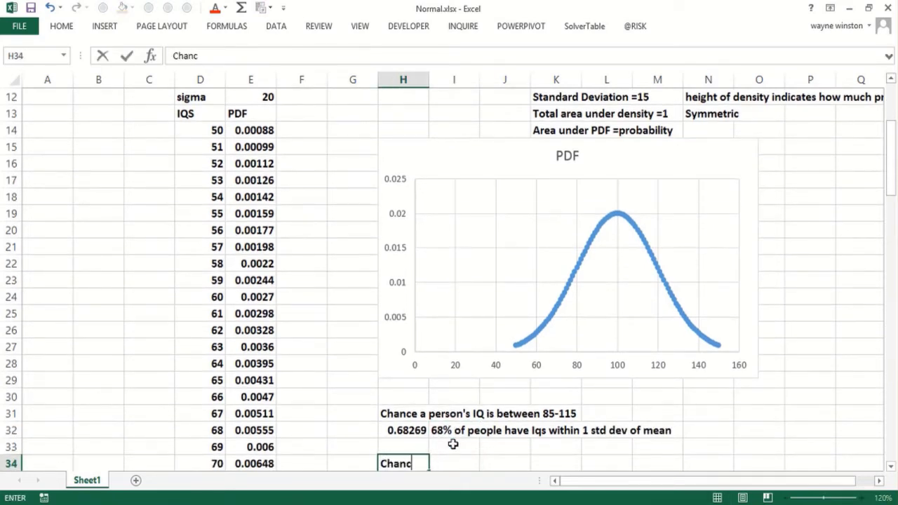
text(e a person's IQ is with)
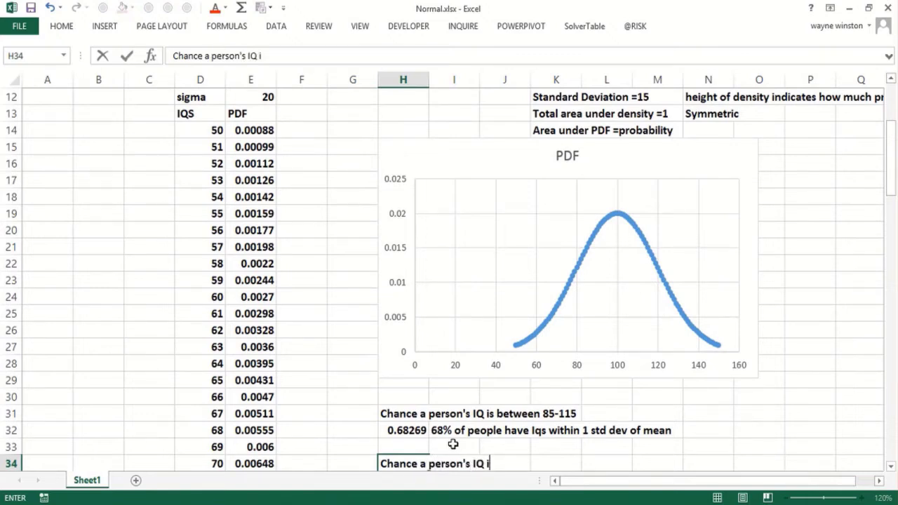
key(BackSpace)
key(BackSpace)
key(BackSpace)
key(BackSpace)
text(between)
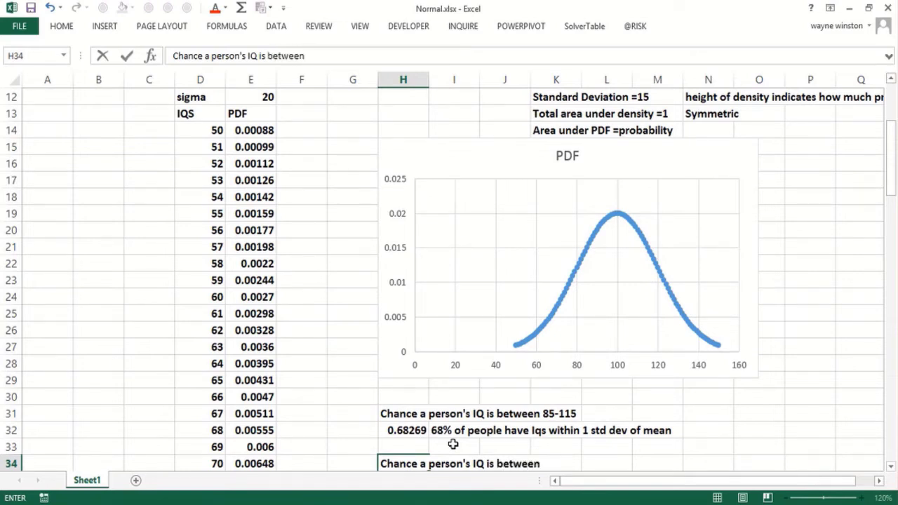
text( 70 and 130)
key(ctrl+Return)
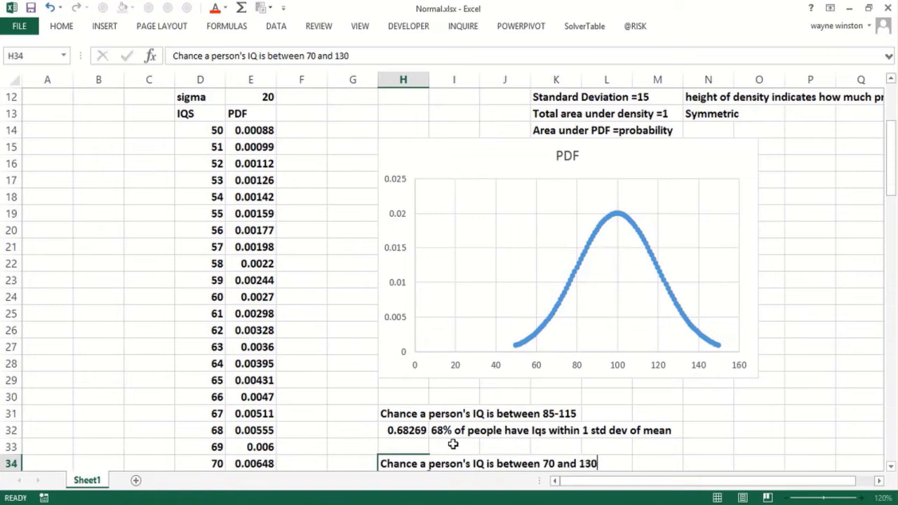
key(Return)
Calculate the 70 to 130 probability in cell H35 with =NORM.DIST(130,100,15,TRUE)-NORM.DIST(70,100,15,TRUE)
text(=norm)
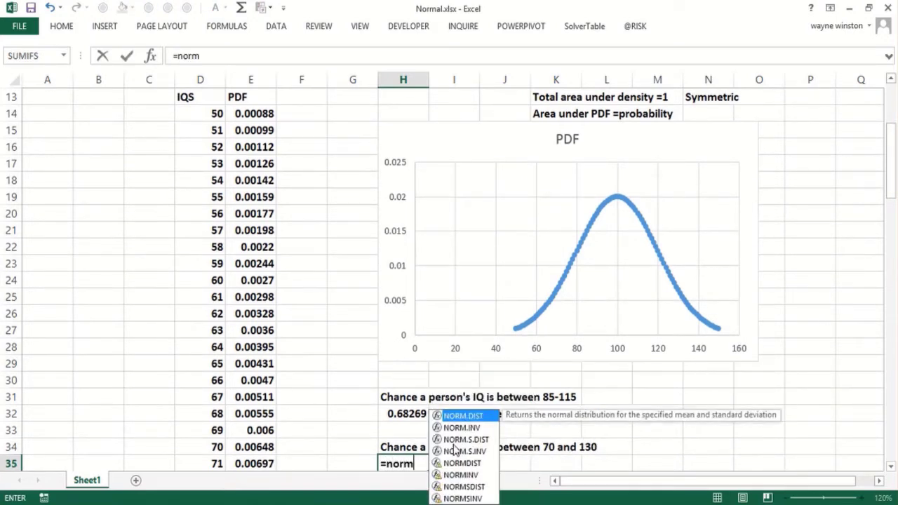
text(.dist)
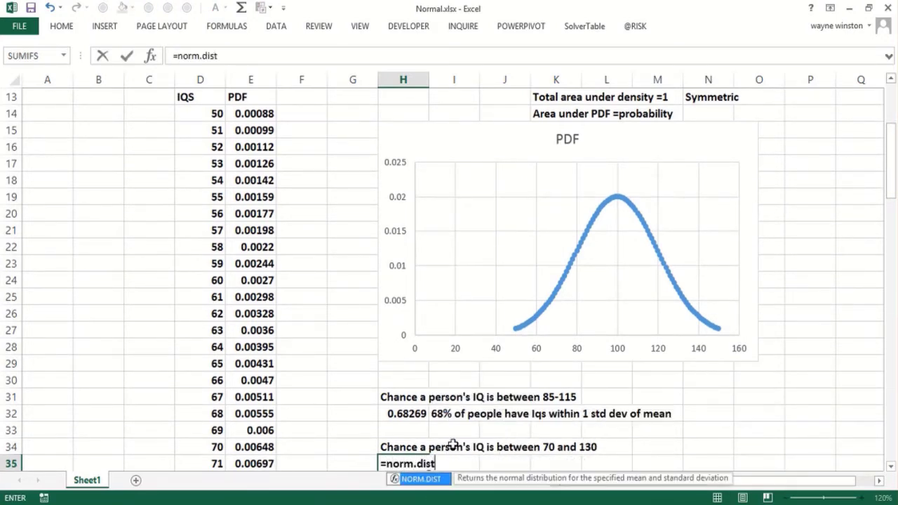
text((130)
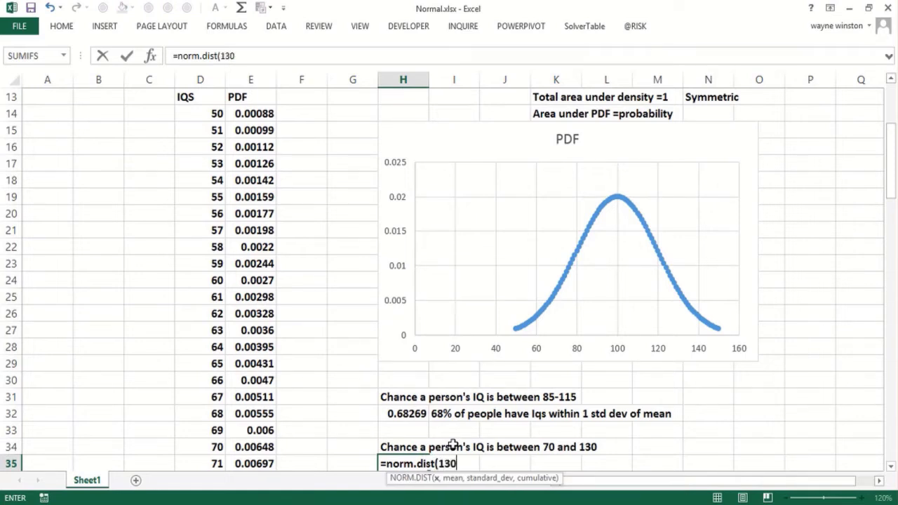
text(,100,15,true)-=)
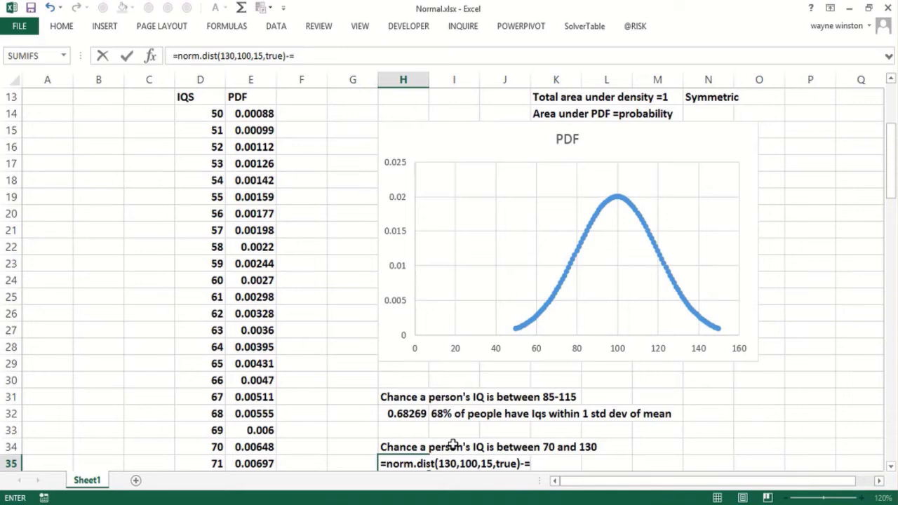
key(BackSpace)
text(norm)
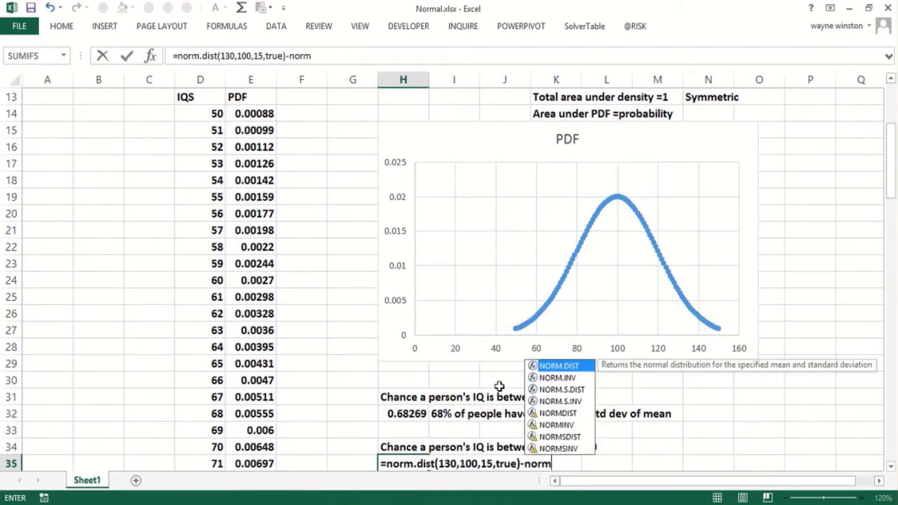
double_click(546, 366)
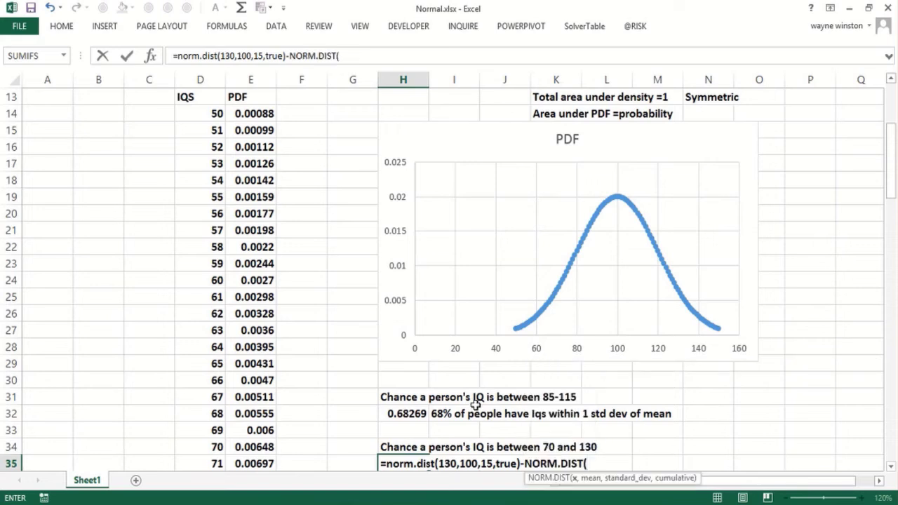
text(70,)
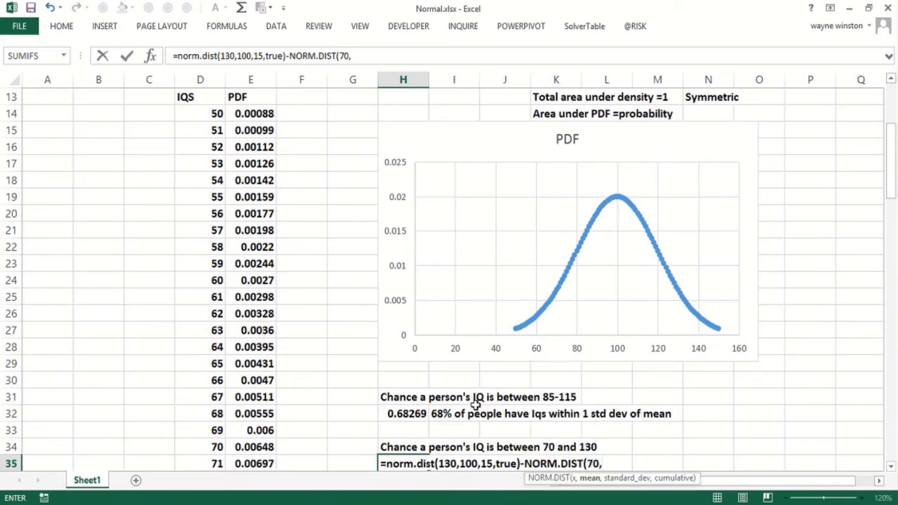
text(100,15,)
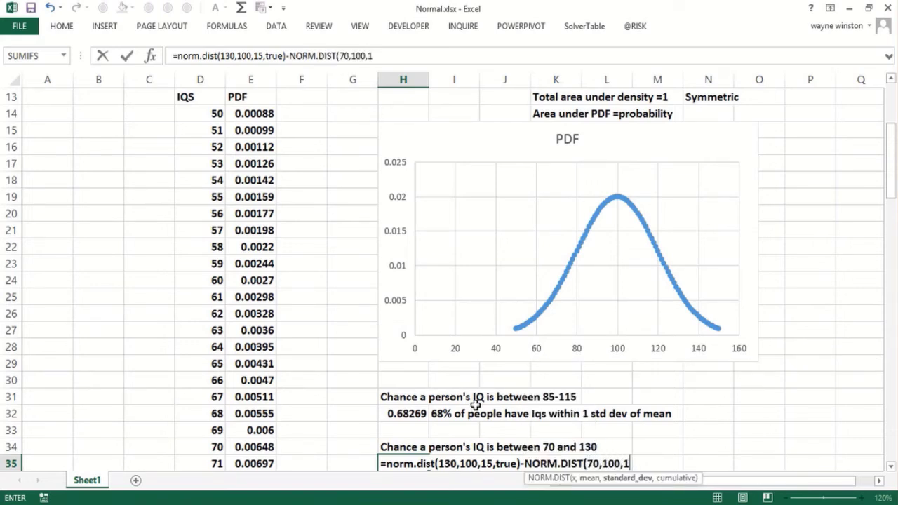
text(true))
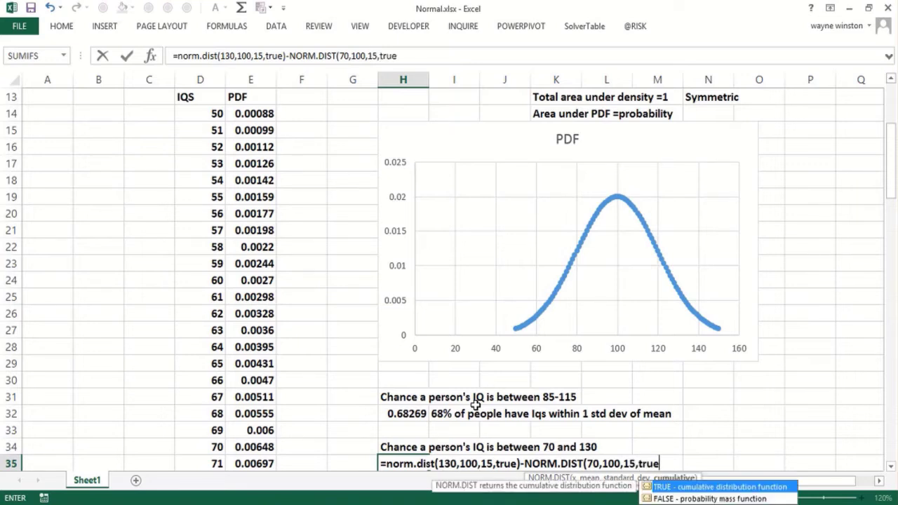
key(Return)
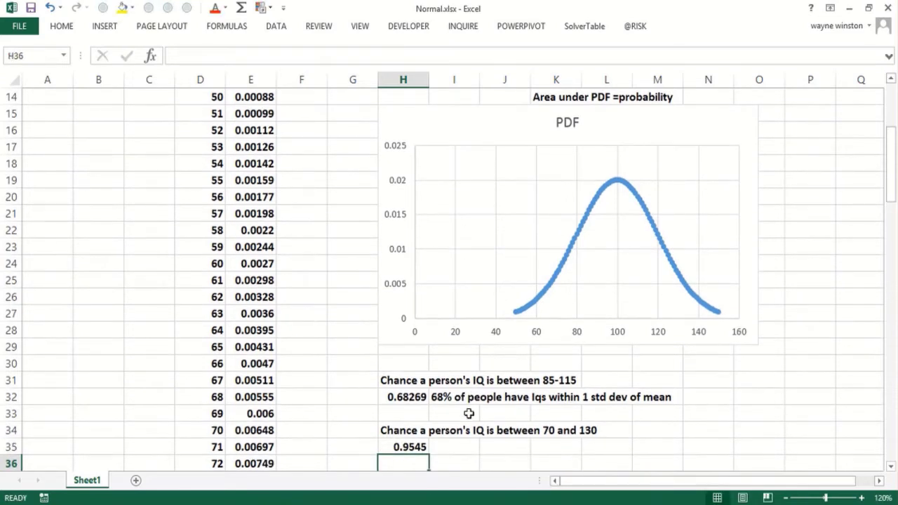
Enter the note "95% of people have Iqs within 2 std dev of mean" in cell I35, beside the calculated probability
click(458, 446)
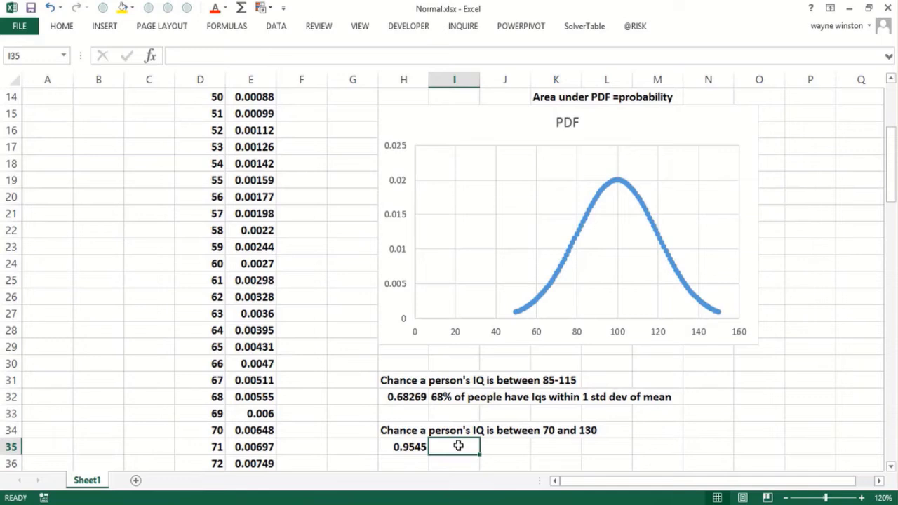
text(95% of)
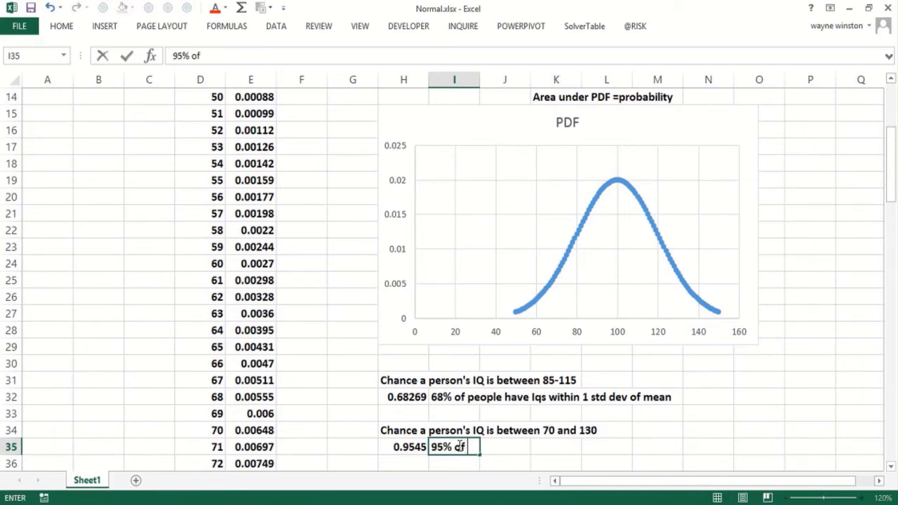
text( people have)
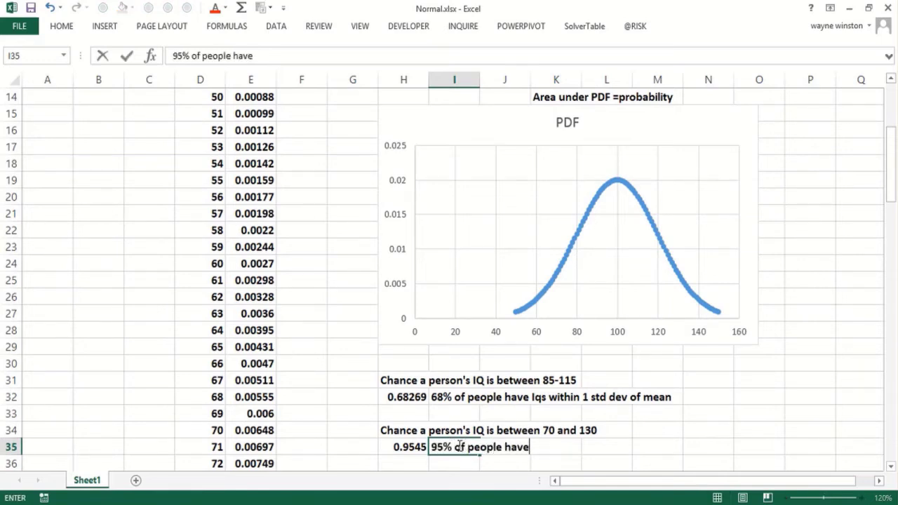
text( Iqs wit)
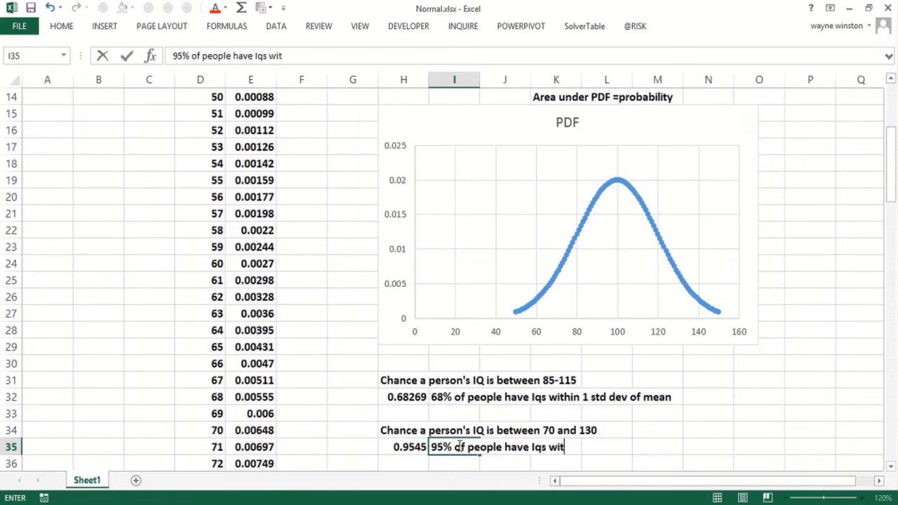
key(BackSpace)
key(BackSpace)
key(BackSpace)
key(BackSpace)
key(BackSpace)
key(BackSpace)
text(Q)
key(BackSpace)
text(qs with in 2 std dev)
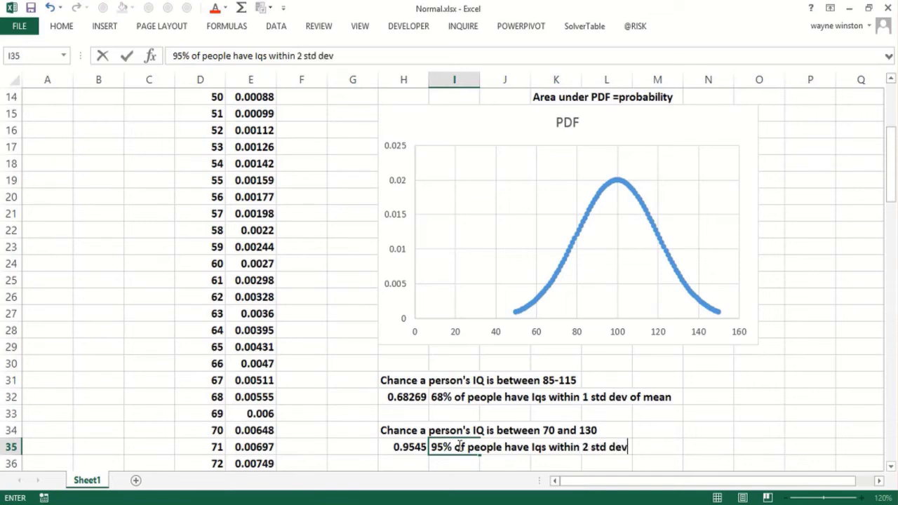
text( of mean)
key(Return)
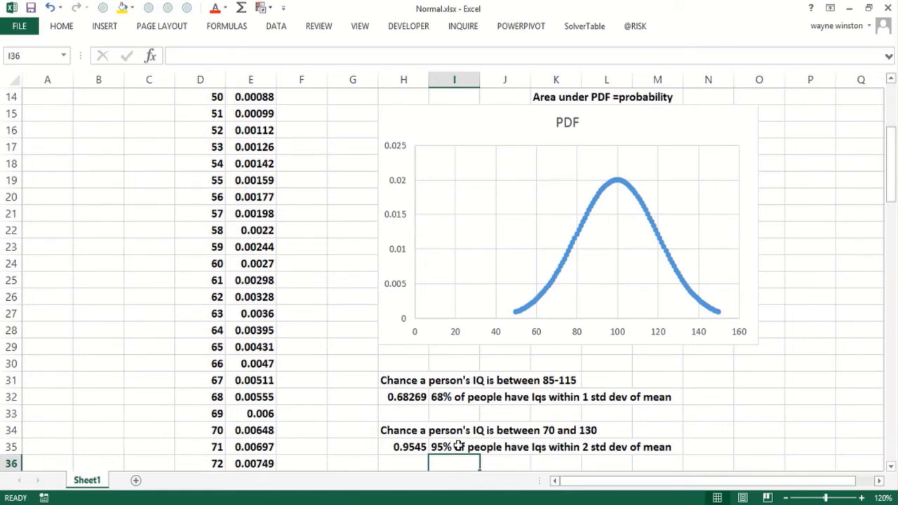
Review the NORM.INV syntax and percentile notes in cells E9 and E10
key(Page_Up)
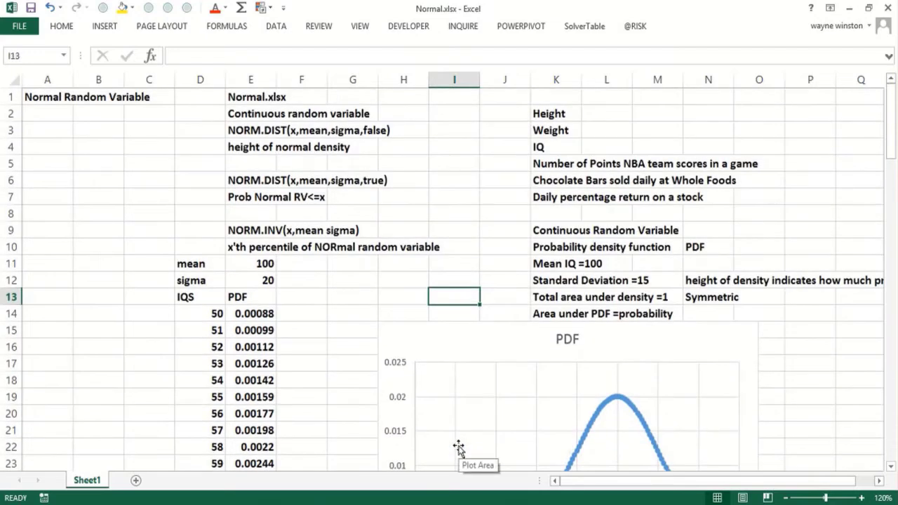
click(244, 235)
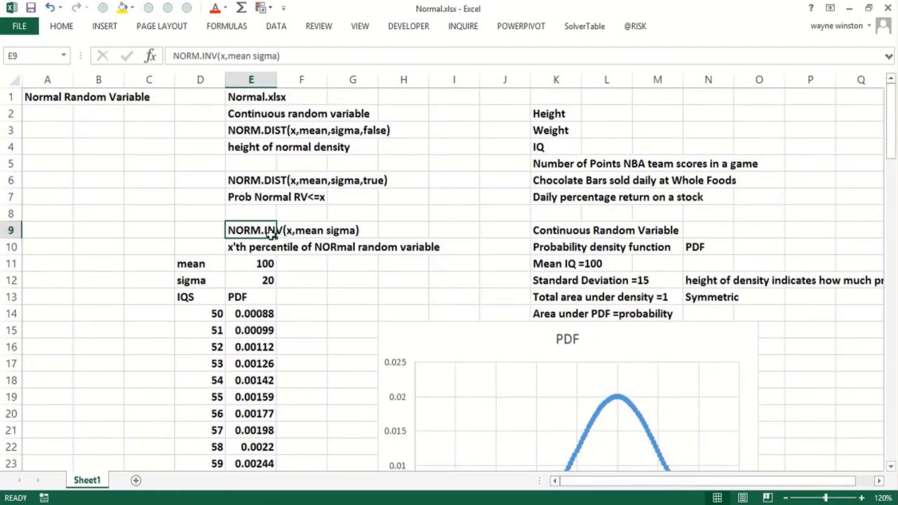
click(265, 243)
click(331, 229)
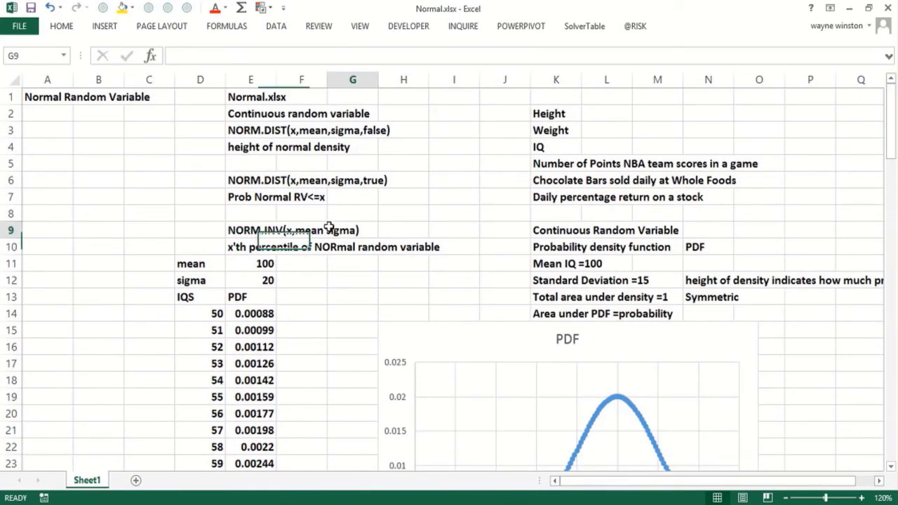
click(293, 250)
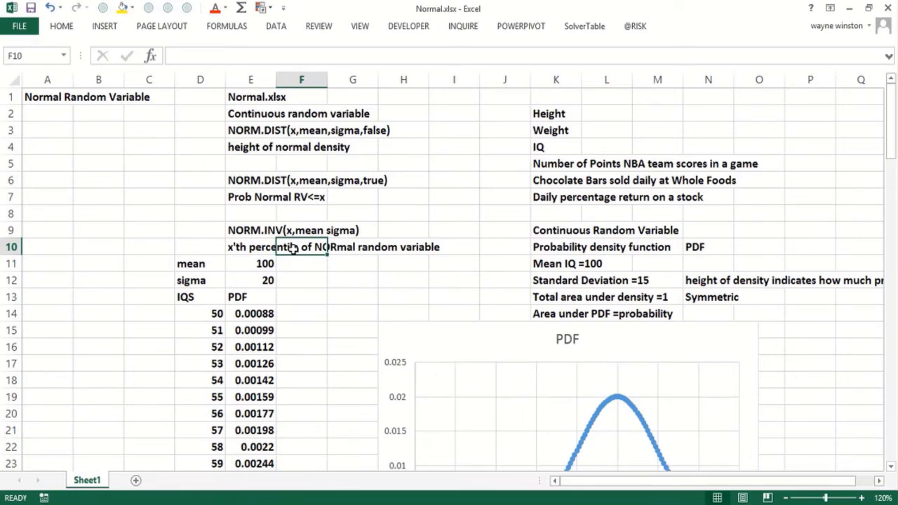
Enter the problem statement "Annual demand for a drug is normally distributed" in cell H37, below the IQ probabilities
scroll(294, 247, down, 8)
click(390, 314)
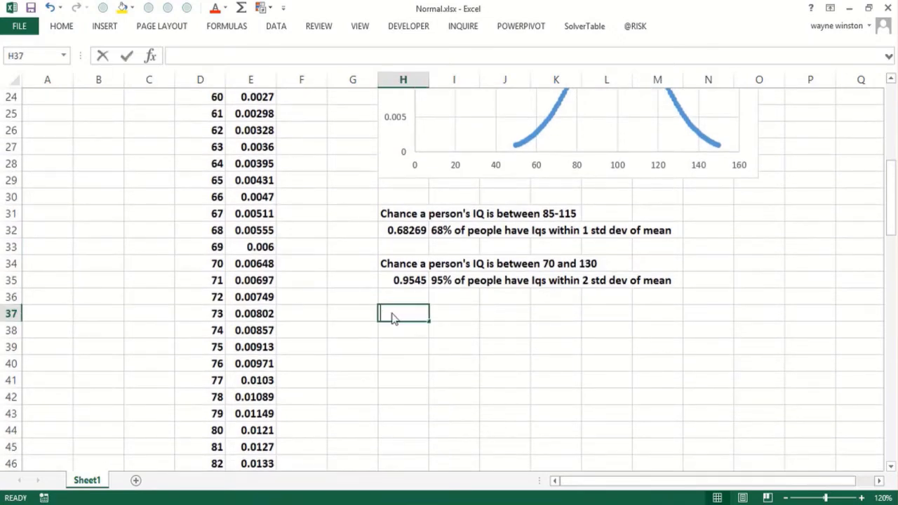
text(Annual demand )
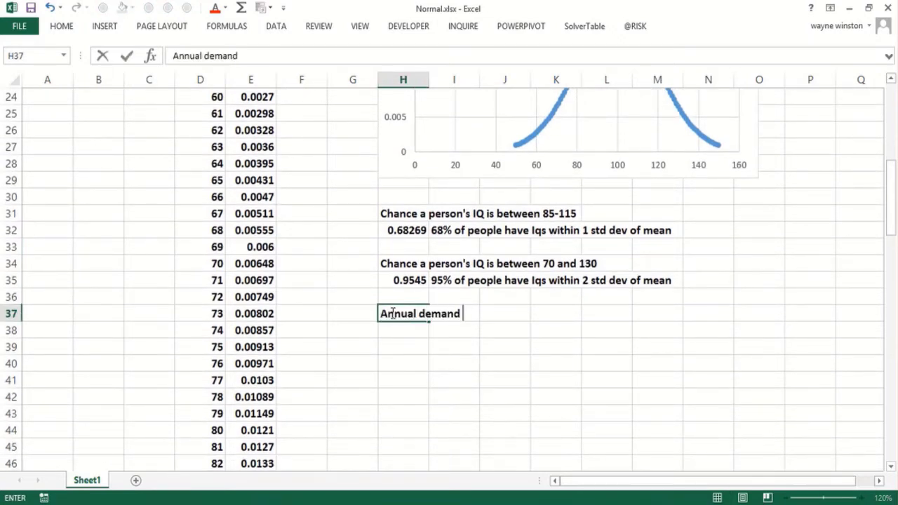
text(for a drug)
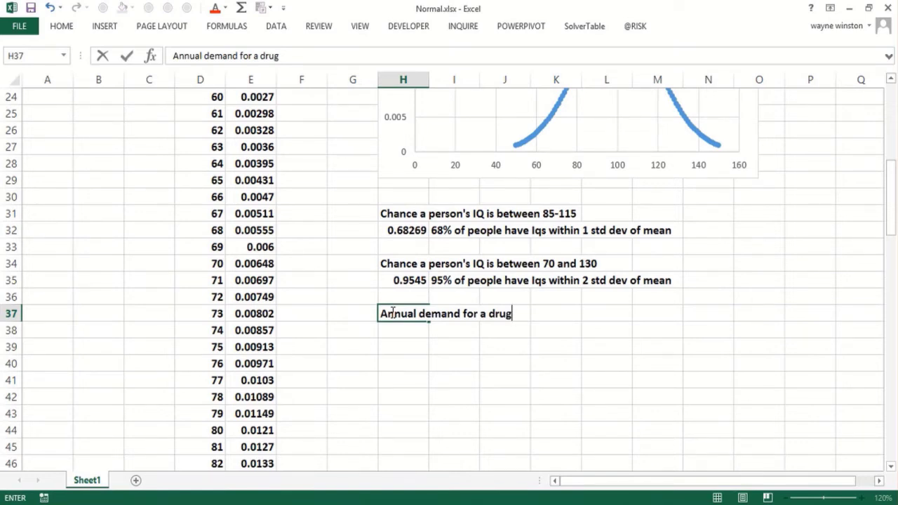
text(is normall)
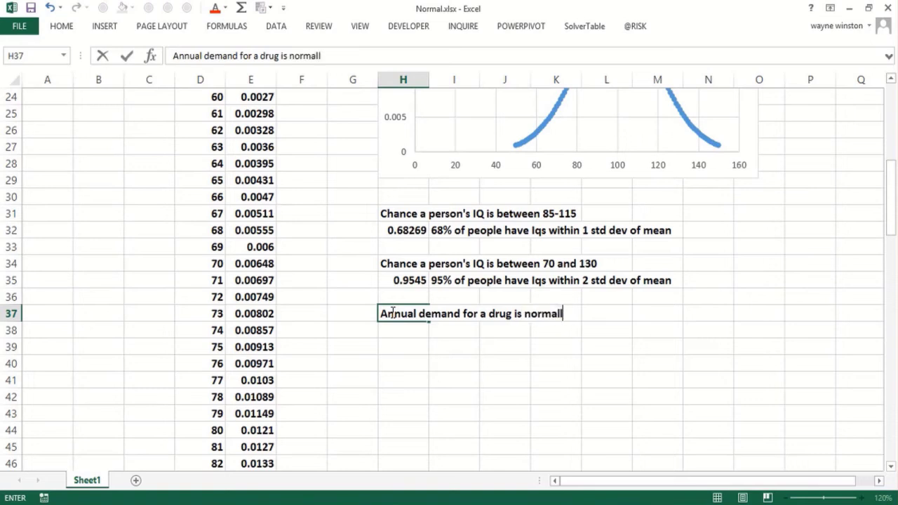
text(y distributed)
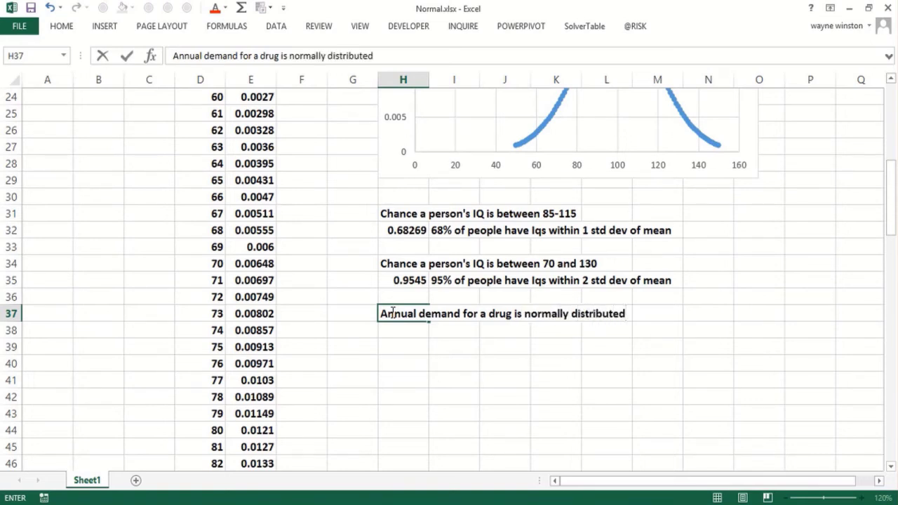
key(Return)
Enter the demand parameters "mean=60,000" in cell H38 and "standard deviation =5000" in cell H39
text(mean)
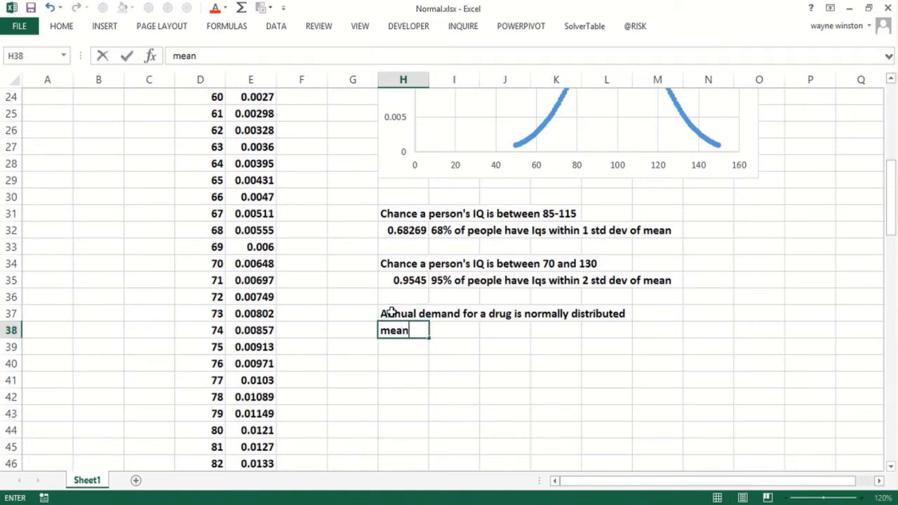
text(=60,000)
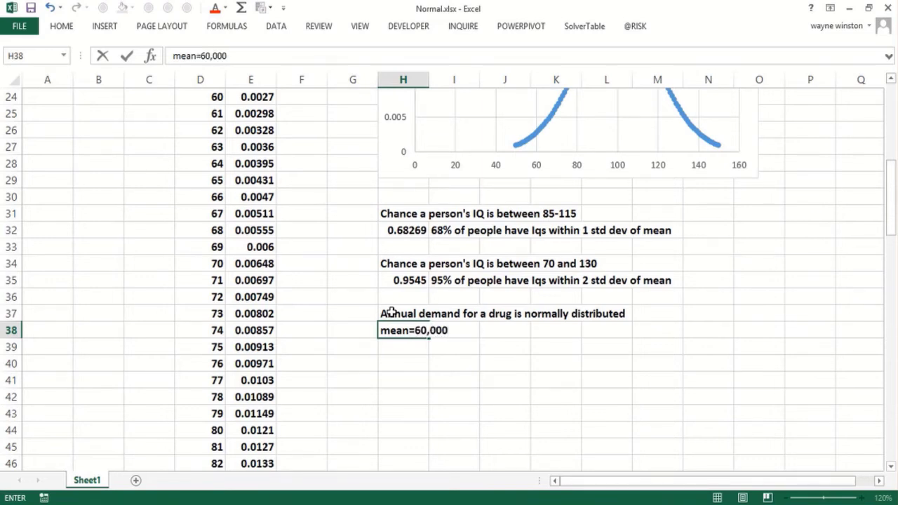
key(Return)
text(standard)
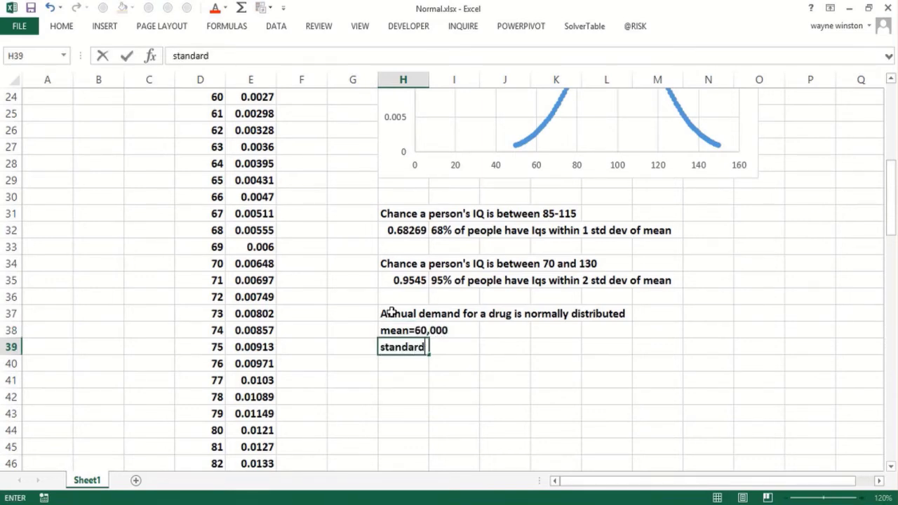
text( deviation)
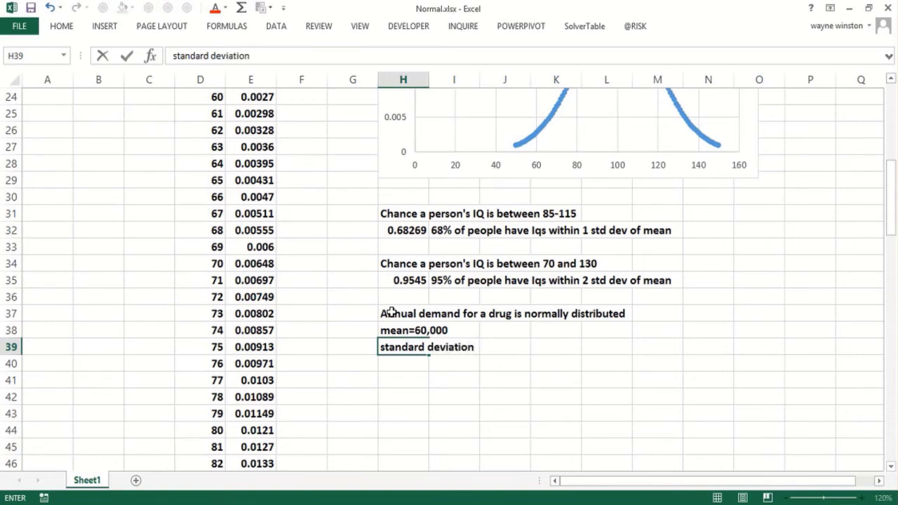
text( =5000)
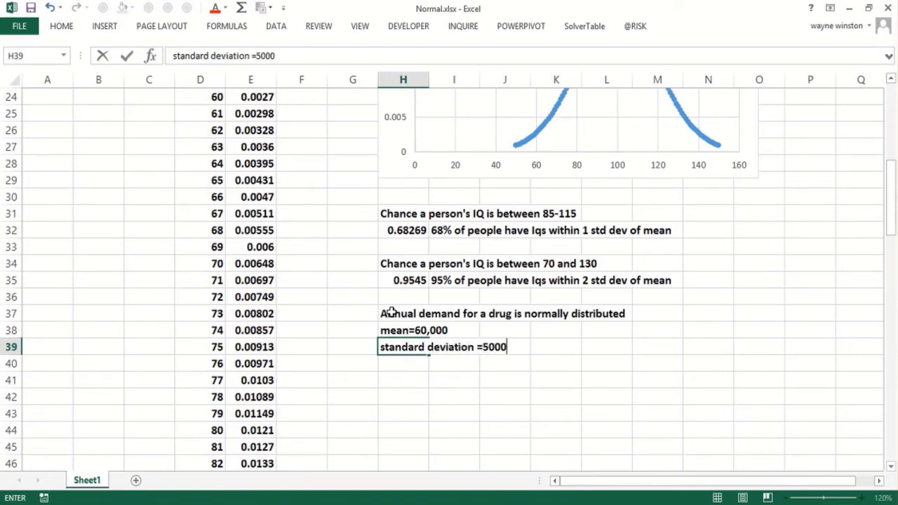
key(Return)
Insert the unit "(pounds)" after "Annual demand" in the drug demand statement in cell H37
click(391, 312)
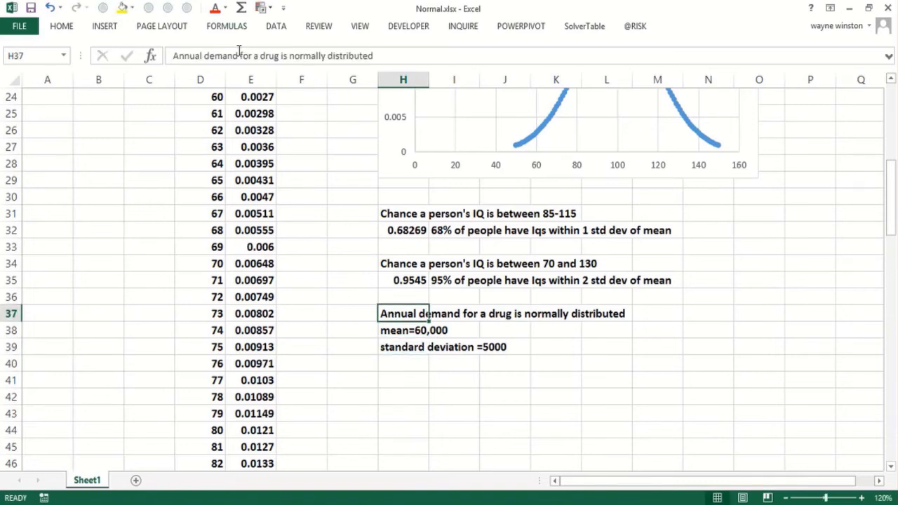
click(240, 55)
text((pounds)
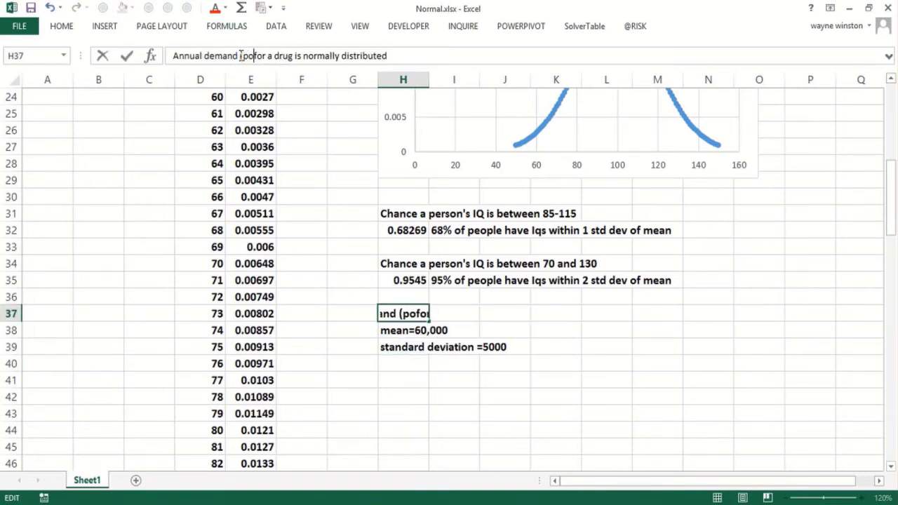
text())
key(Return)
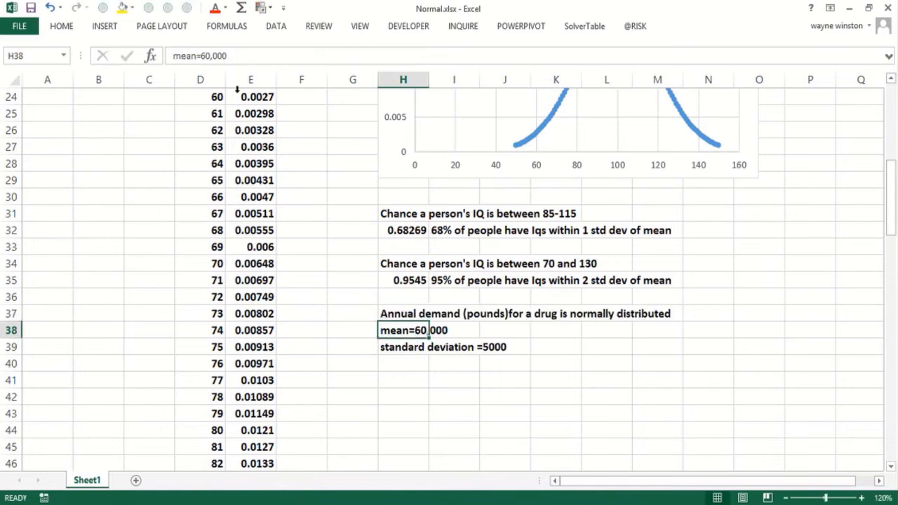
Enter the question "If you want to have a 5% chance of running out of drug how much should you make" in cell H41
click(413, 379)
text(If ypou)
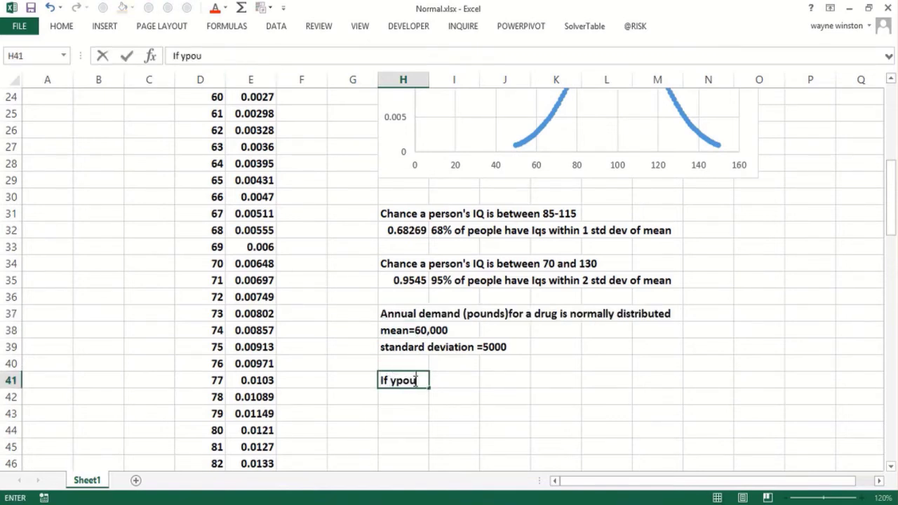
key(BackSpace)
key(BackSpace)
key(BackSpace)
text(ou want to )
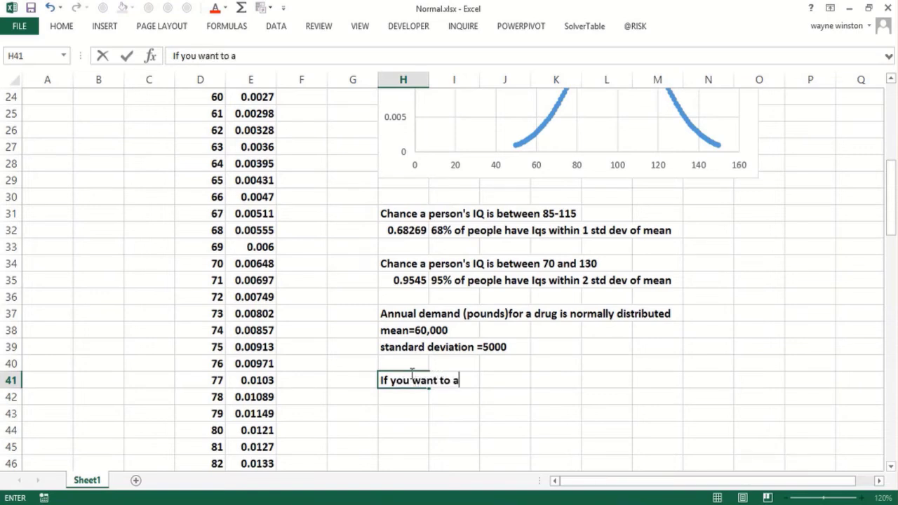
text(have a 5)
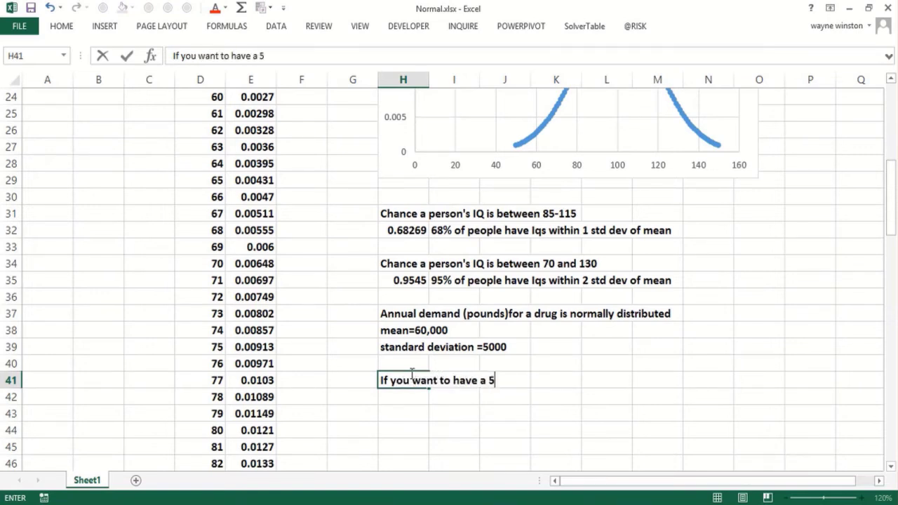
text(% chance )
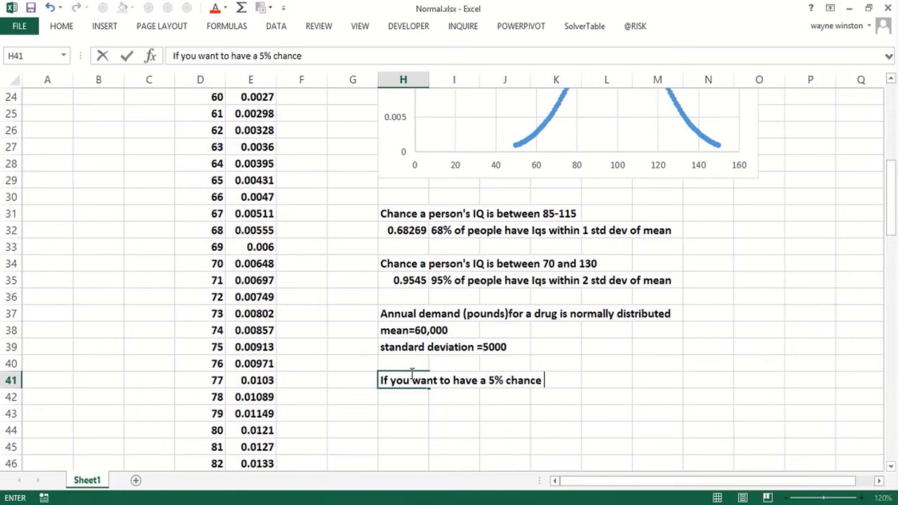
text(of running )
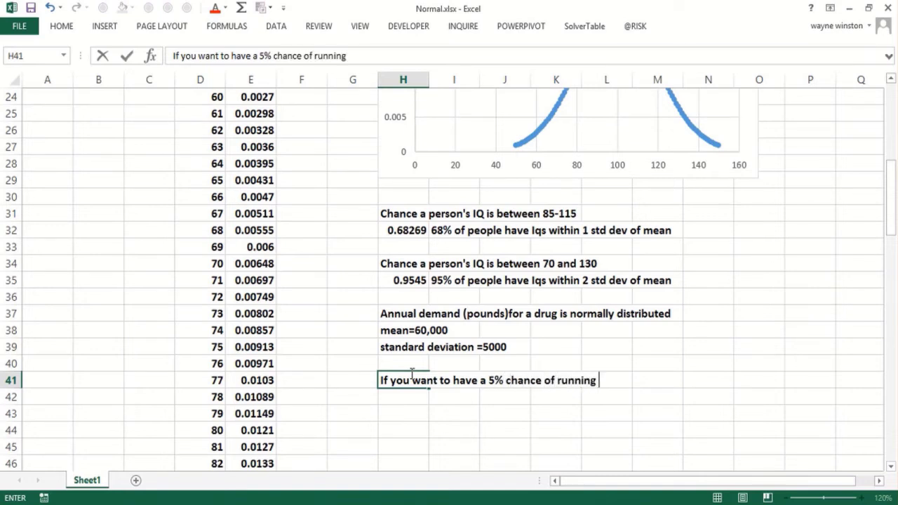
text(out of drug)
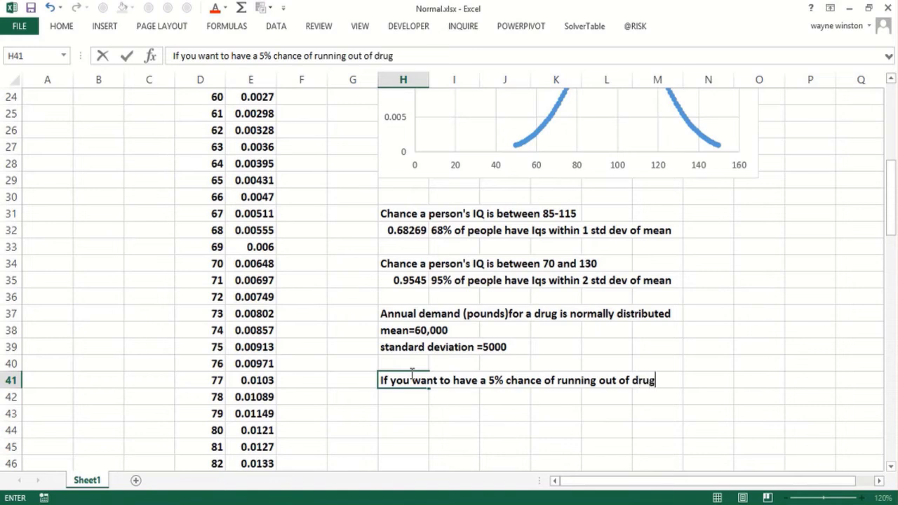
text( how muc)
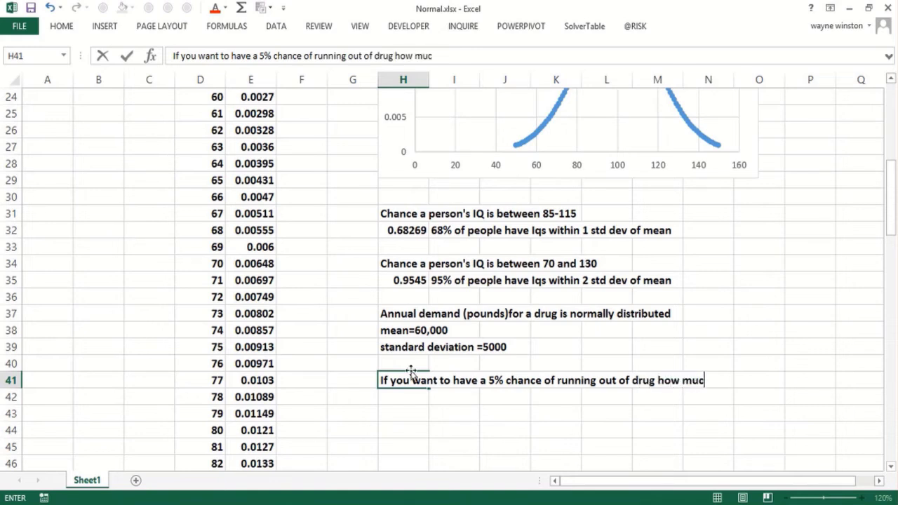
text(h should y)
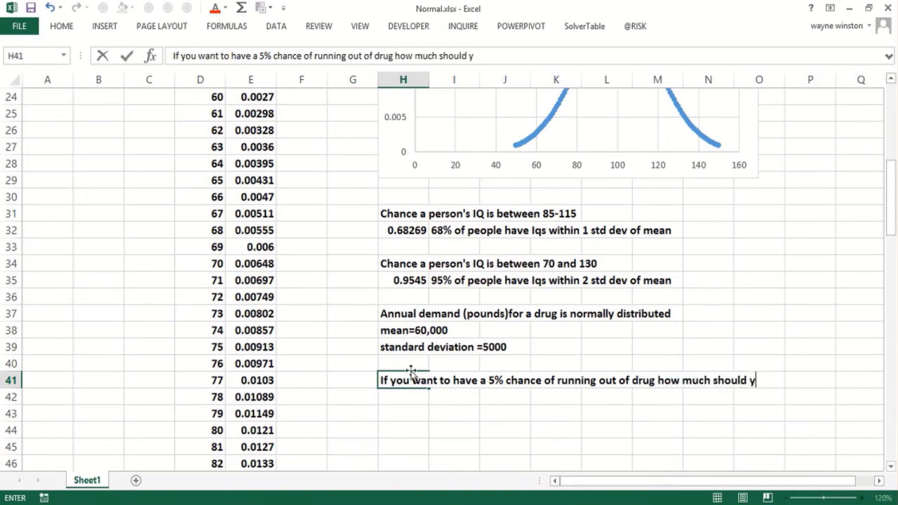
text(ou make)
key(Return)
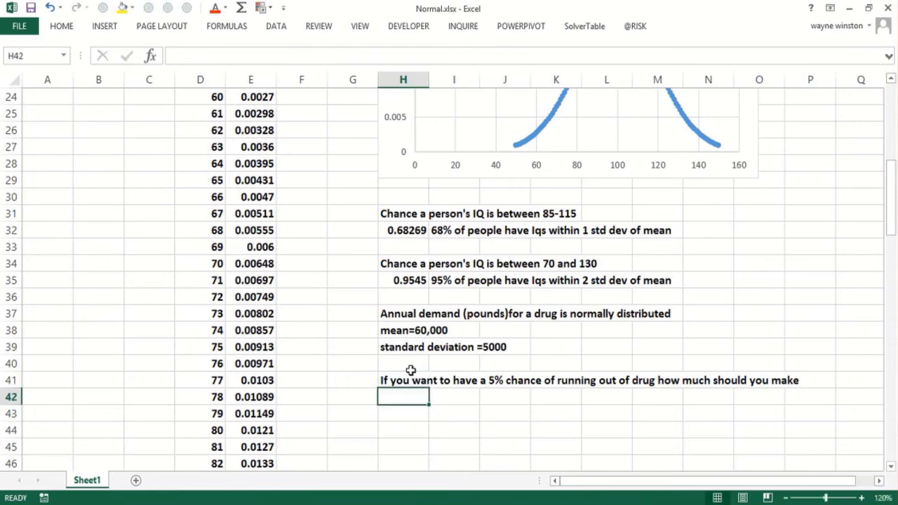
key(Page_Up)
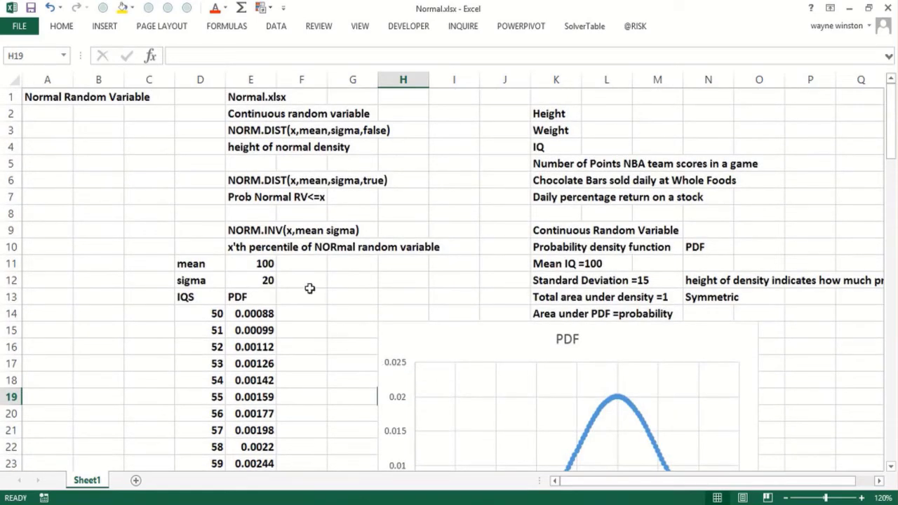
click(264, 269)
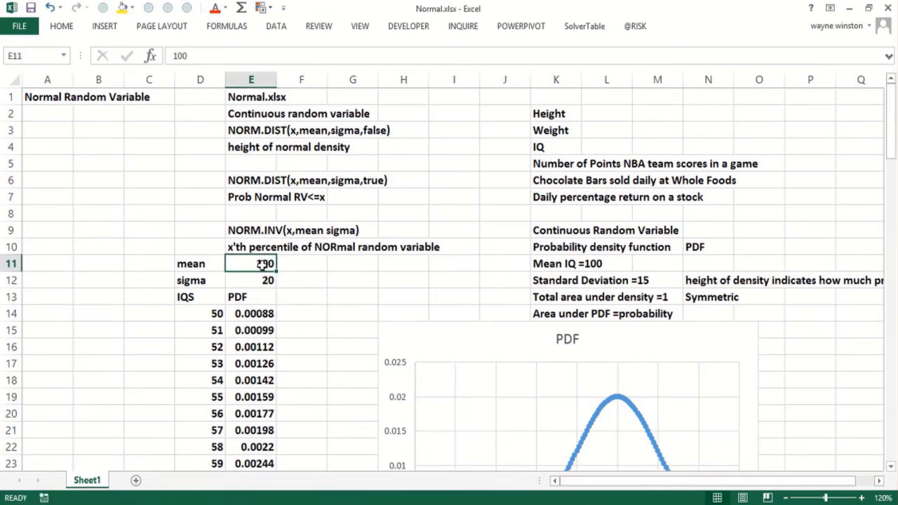
text(60)
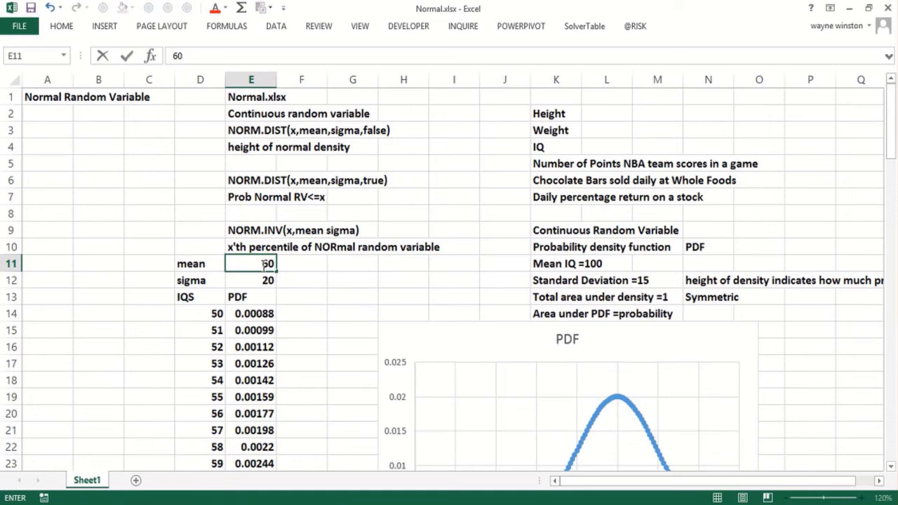
key(Escape)
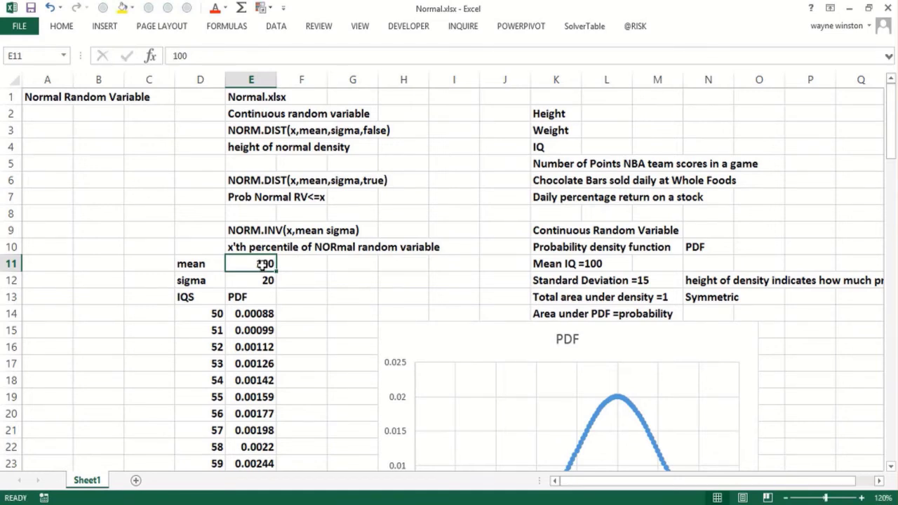
key(Down)
key(Down)
key(Down)
key(Down)
key(Down)
key(Down)
key(Down)
key(Down)
key(Down)
key(Down)
key(Down)
key(Down)
key(Down)
key(Down)
key(Down)
key(Down)
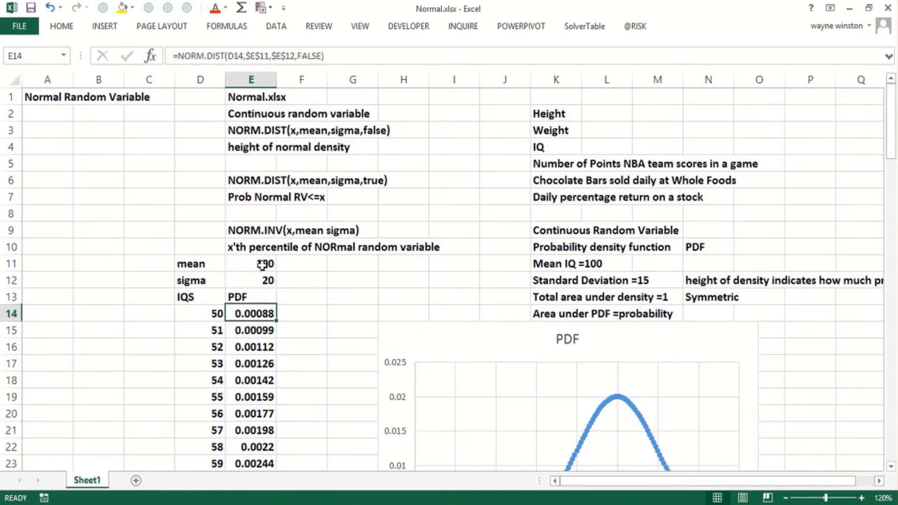
key(Down)
key(Down)
key(Down)
key(Down)
key(Down)
key(Down)
key(Down)
key(Down)
key(Down)
key(Down)
key(Down)
key(Down)
key(Down)
key(Down)
key(Down)
key(Down)
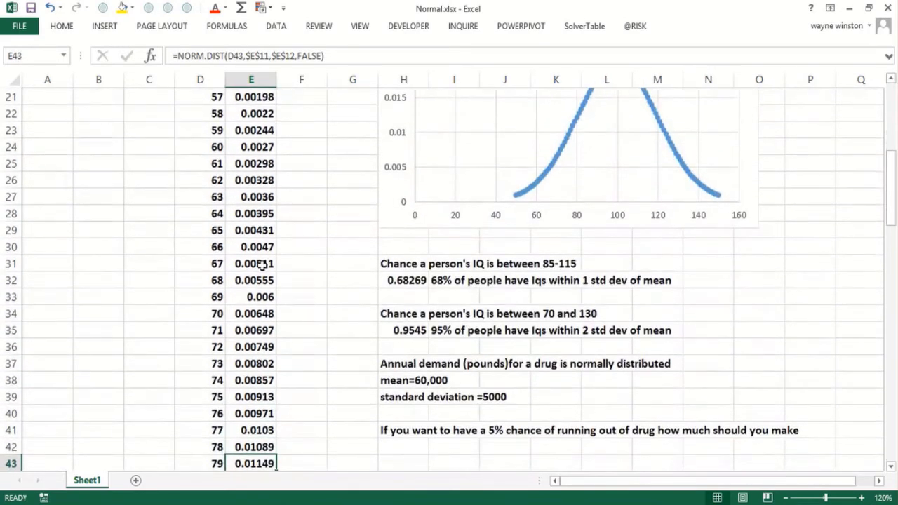
click(391, 460)
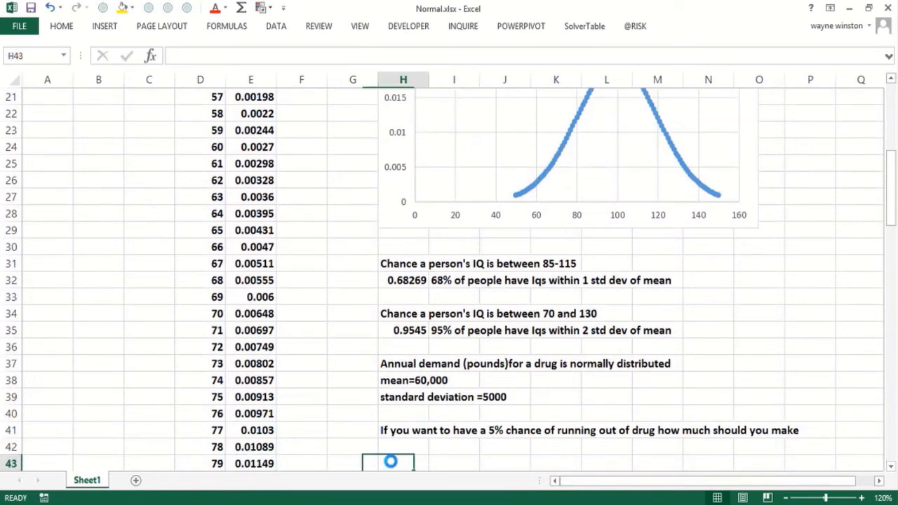
text(=risk)
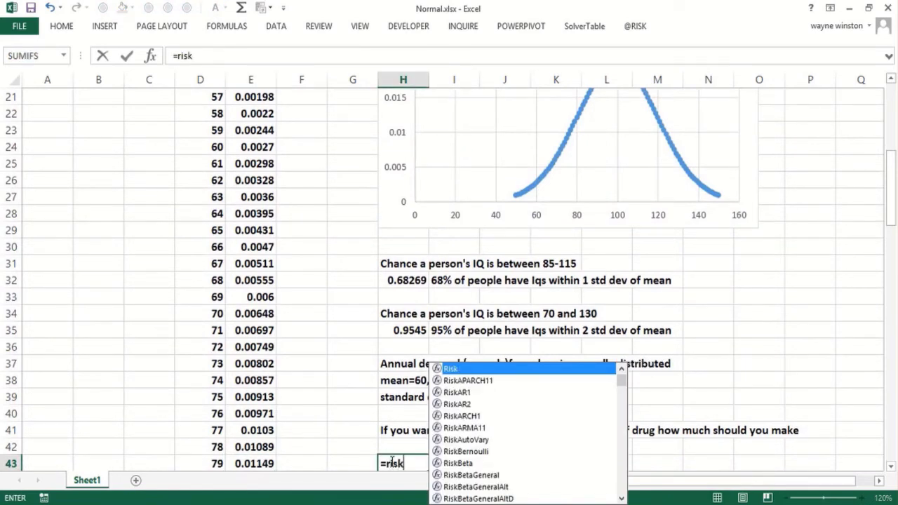
text(n)
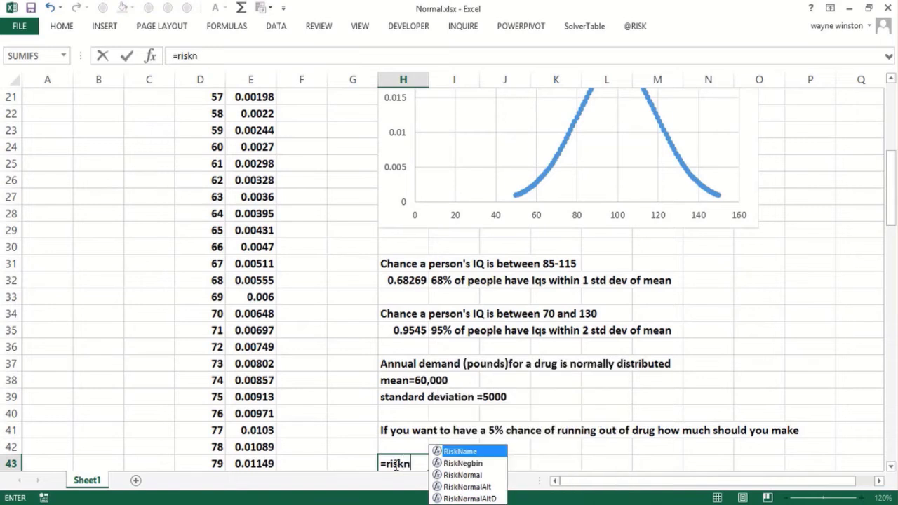
text(ormal()
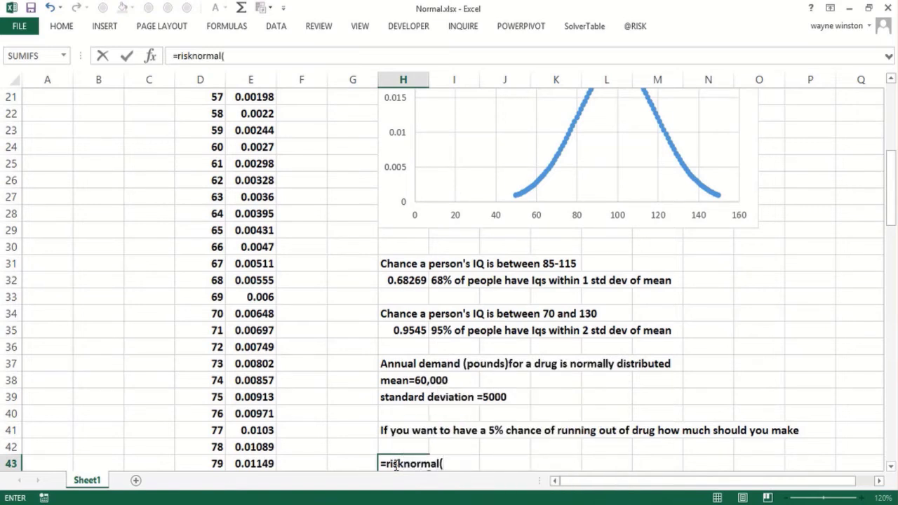
text(60,5))
key(Return)
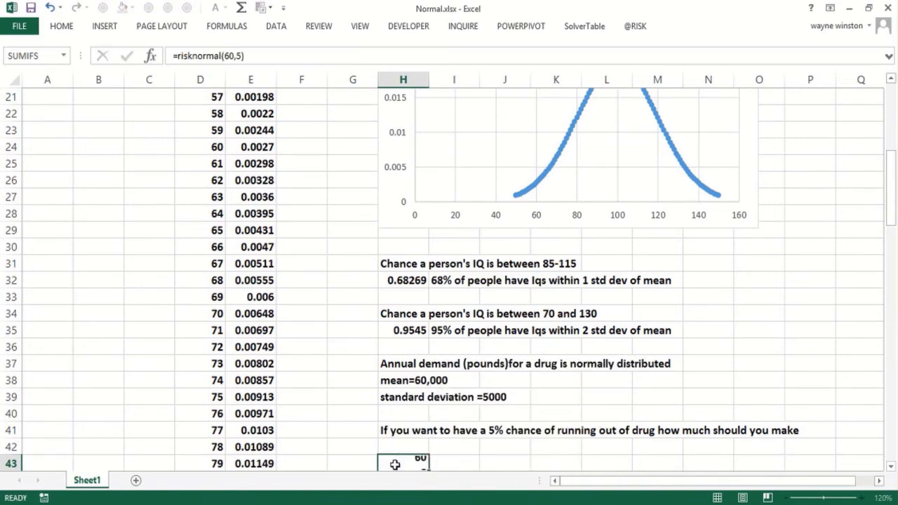
click(405, 444)
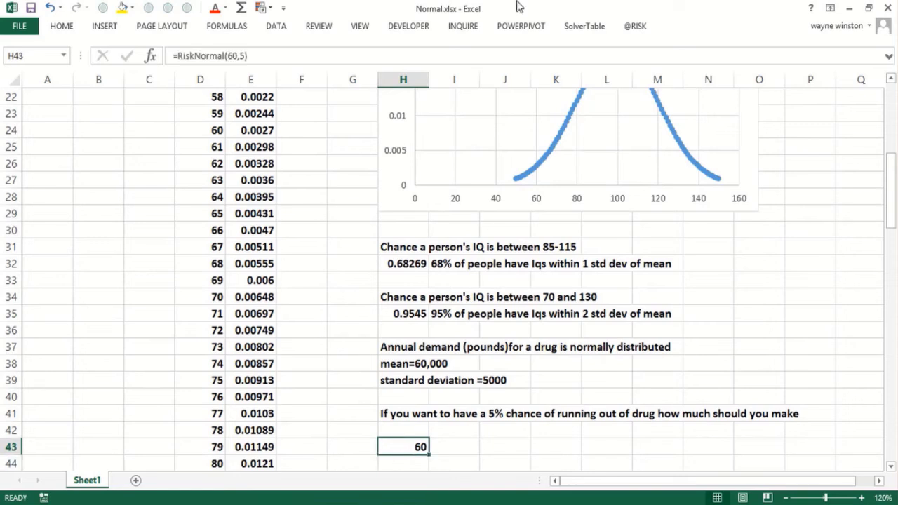
click(638, 30)
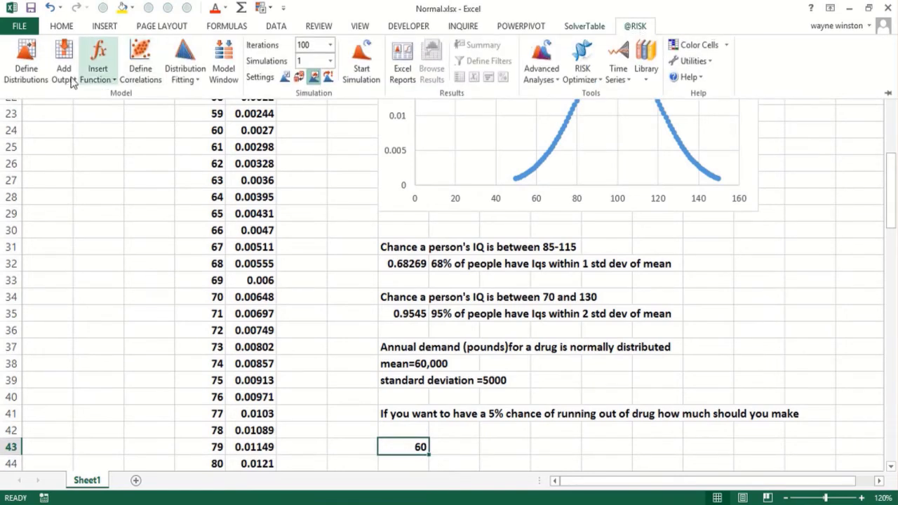
click(32, 76)
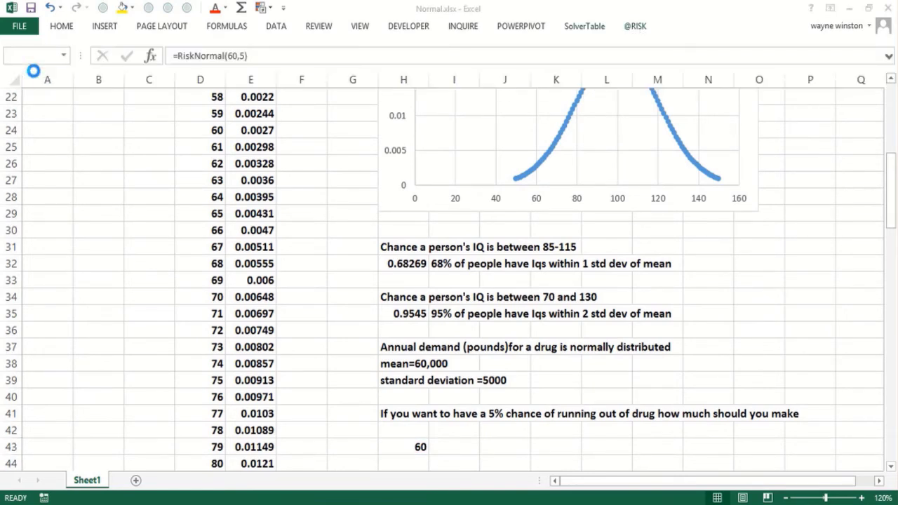
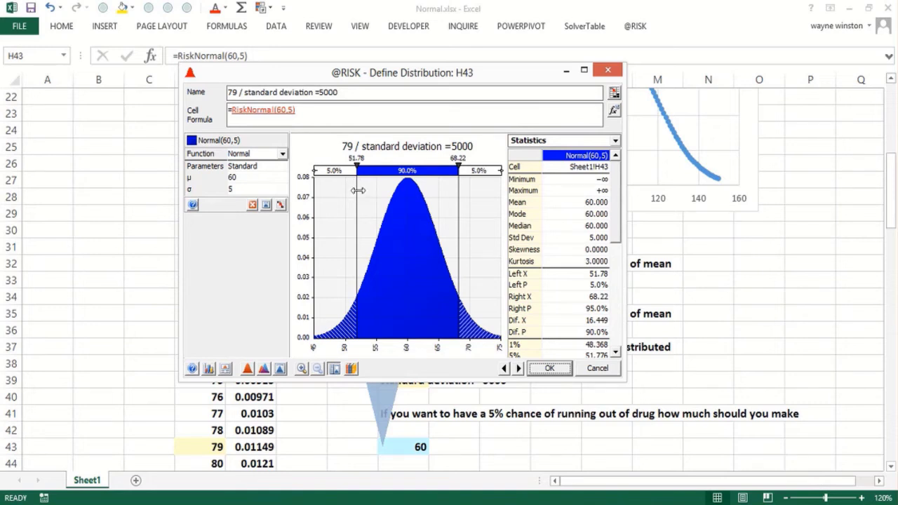
drag(357, 195, 309, 197)
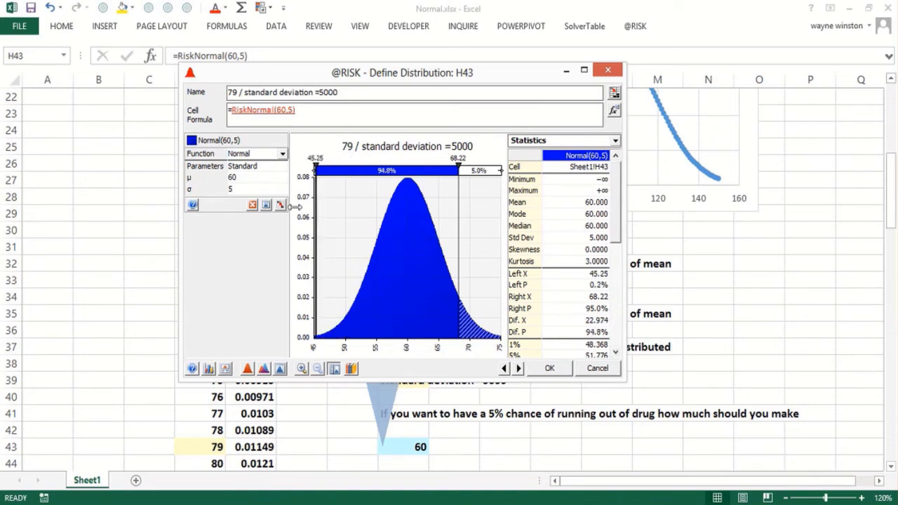
click(223, 84)
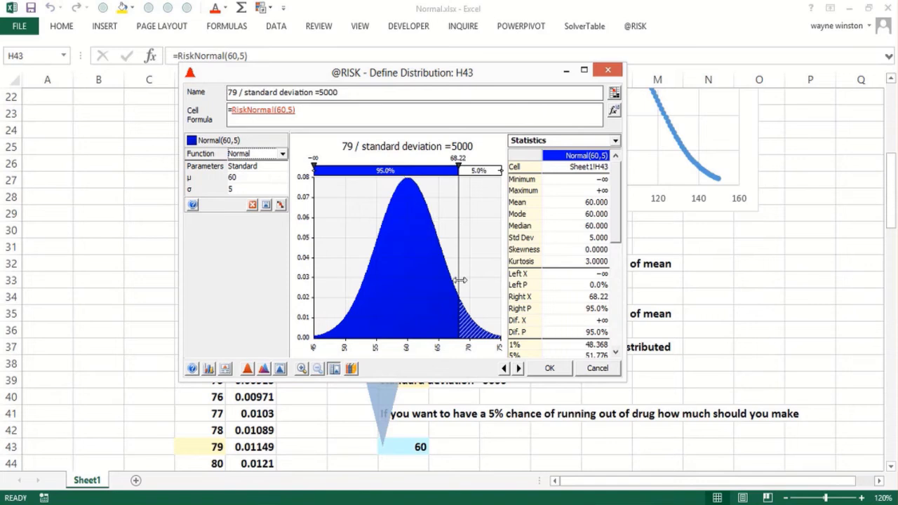
Copy the graph of the Normal(60,5) distribution from the Define Distribution window
right_click(216, 71)
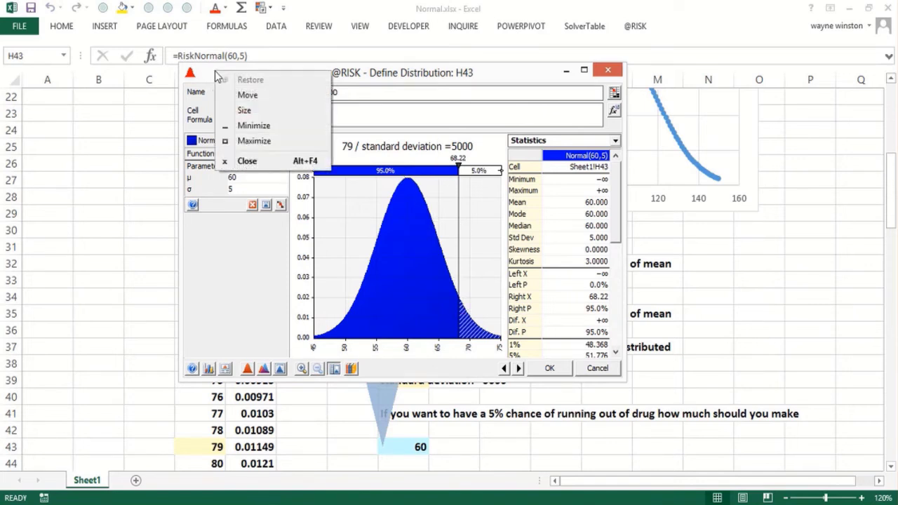
click(239, 275)
right_click(331, 250)
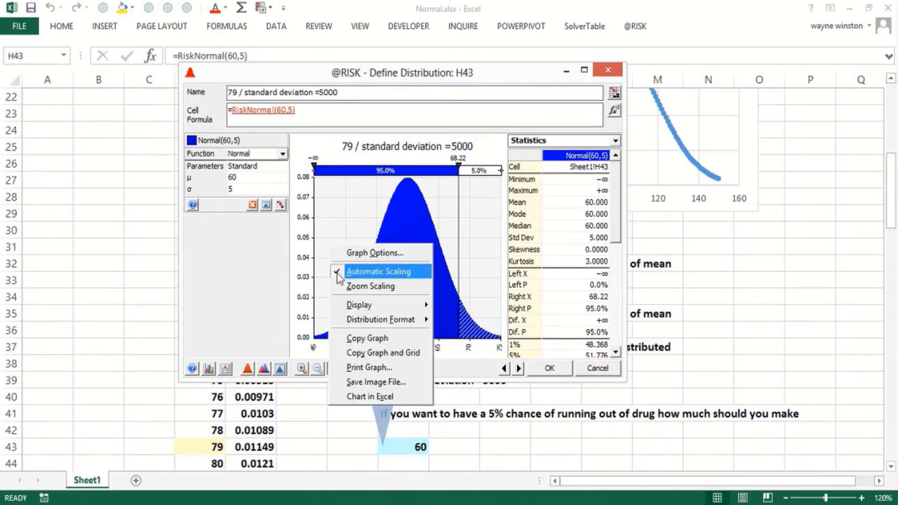
click(366, 338)
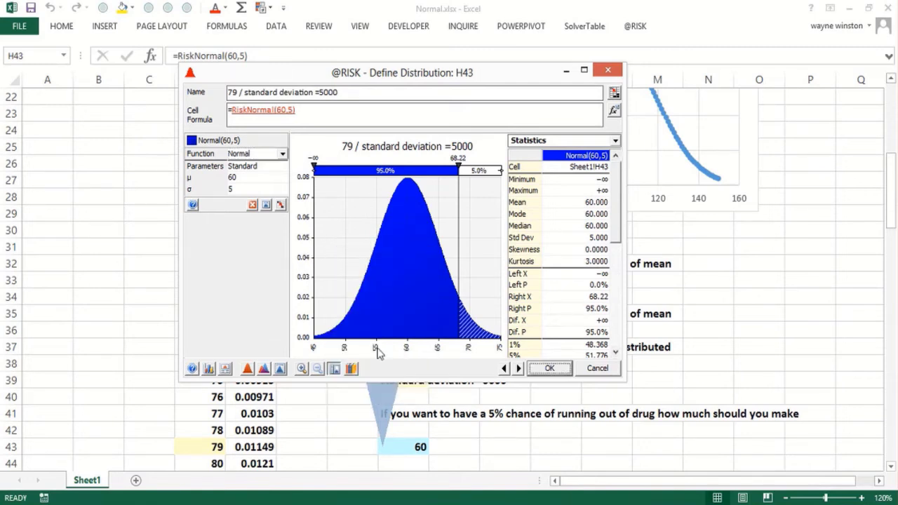
click(609, 449)
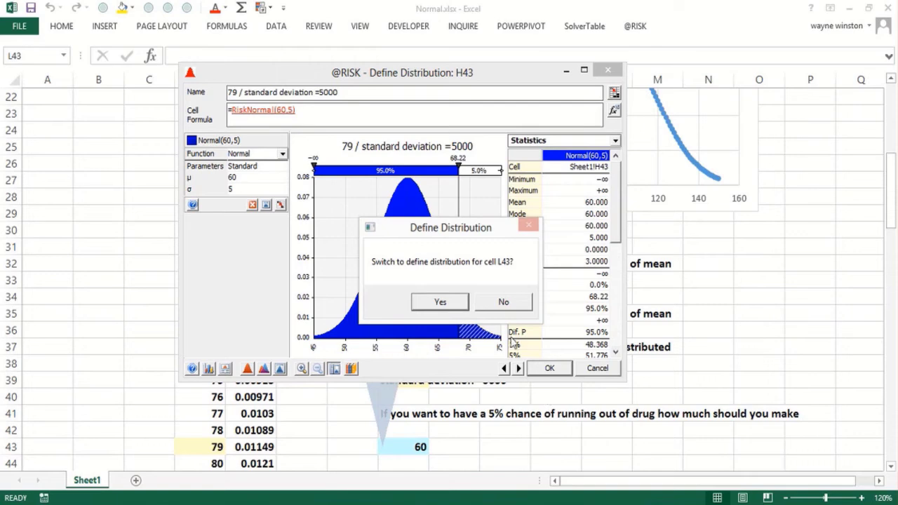
click(440, 303)
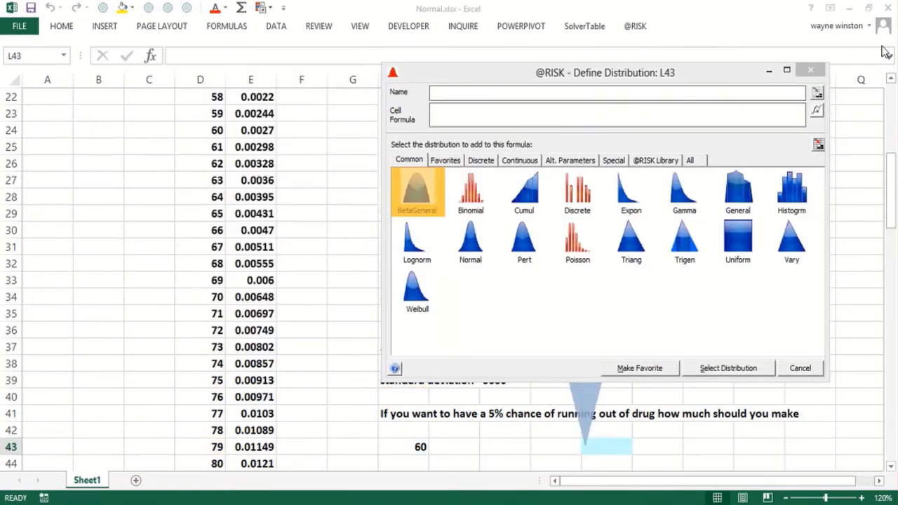
click(810, 70)
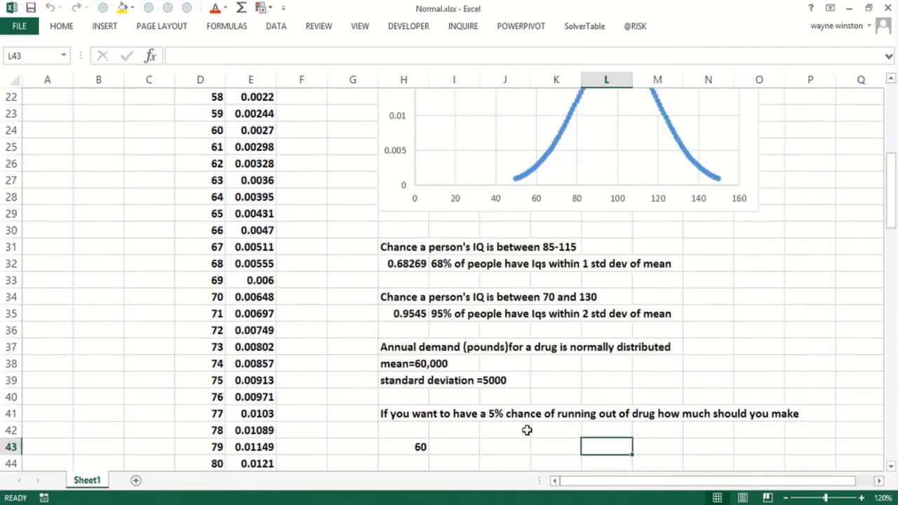
click(412, 444)
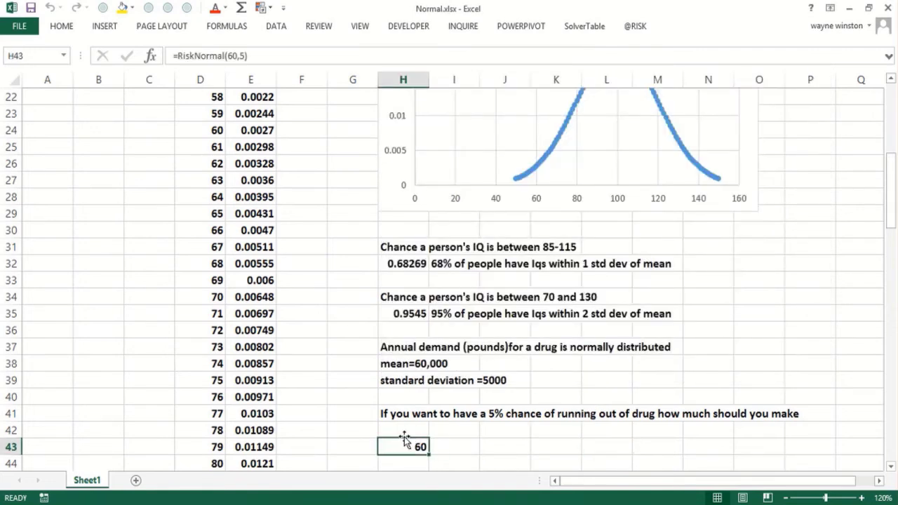
click(639, 28)
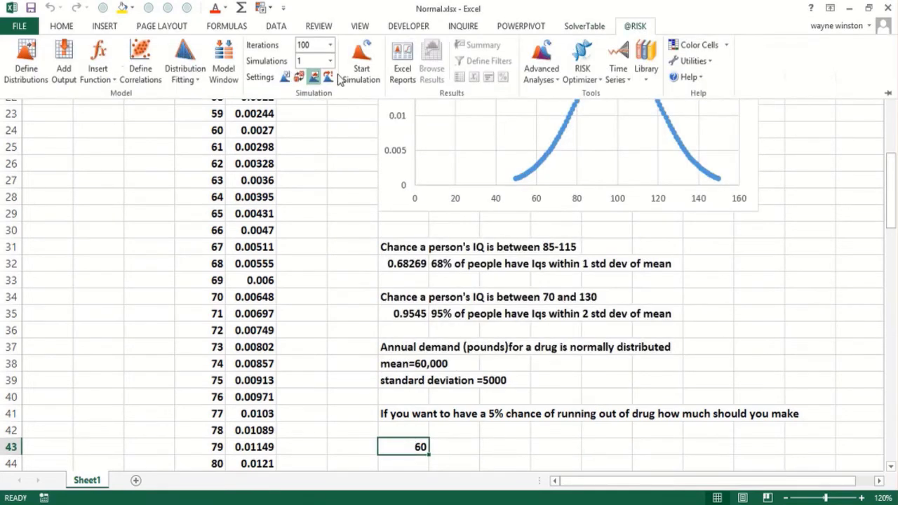
click(41, 79)
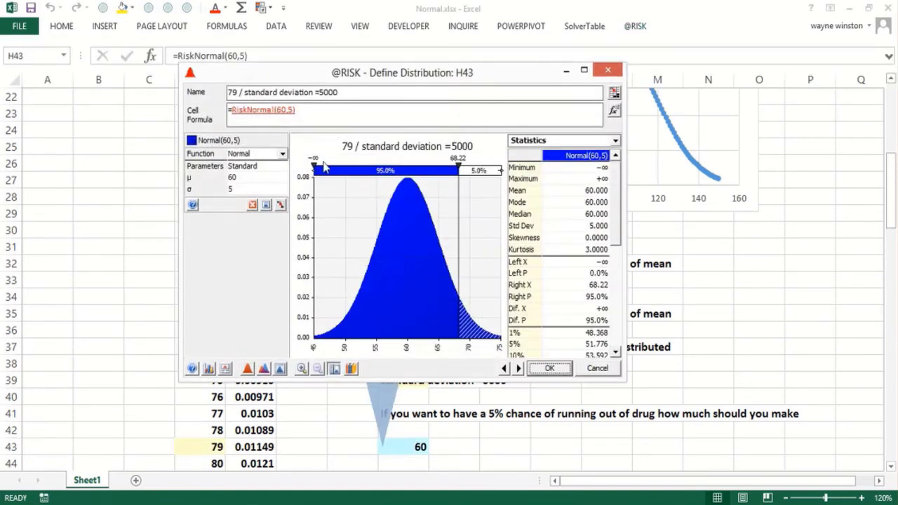
right_click(321, 149)
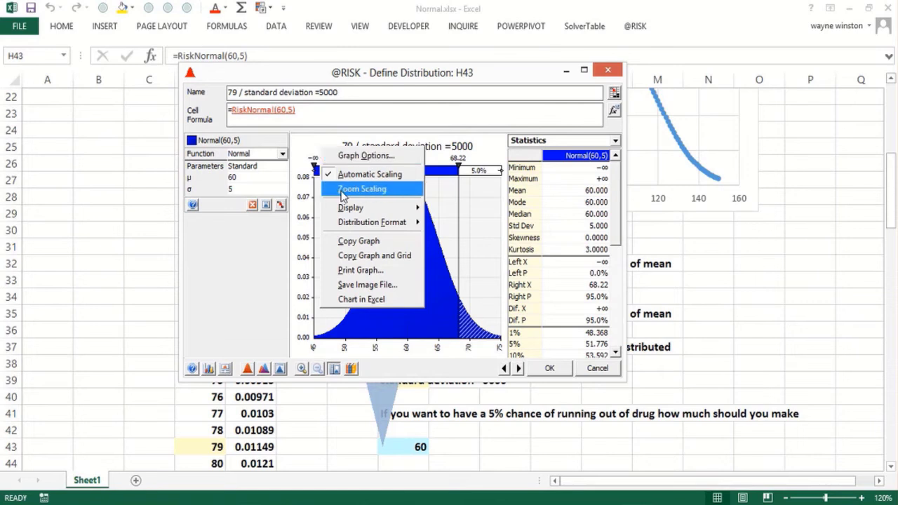
click(350, 238)
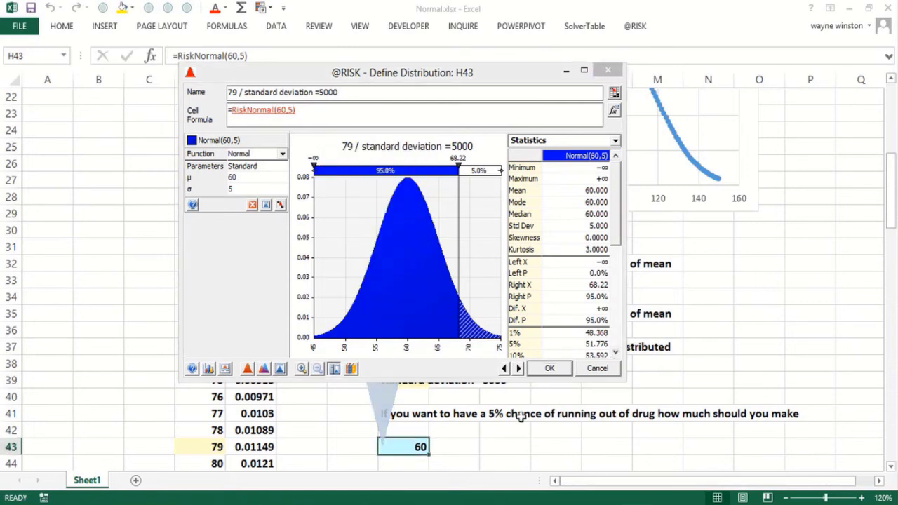
click(565, 447)
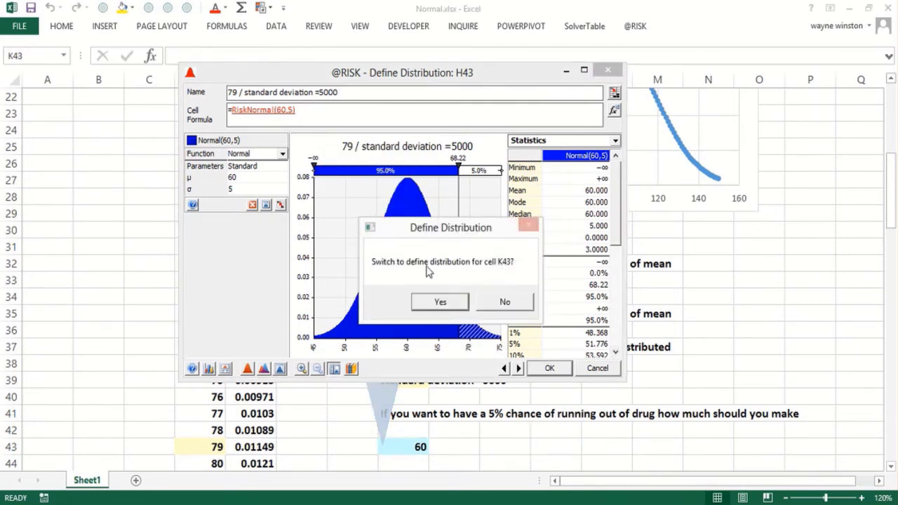
click(440, 302)
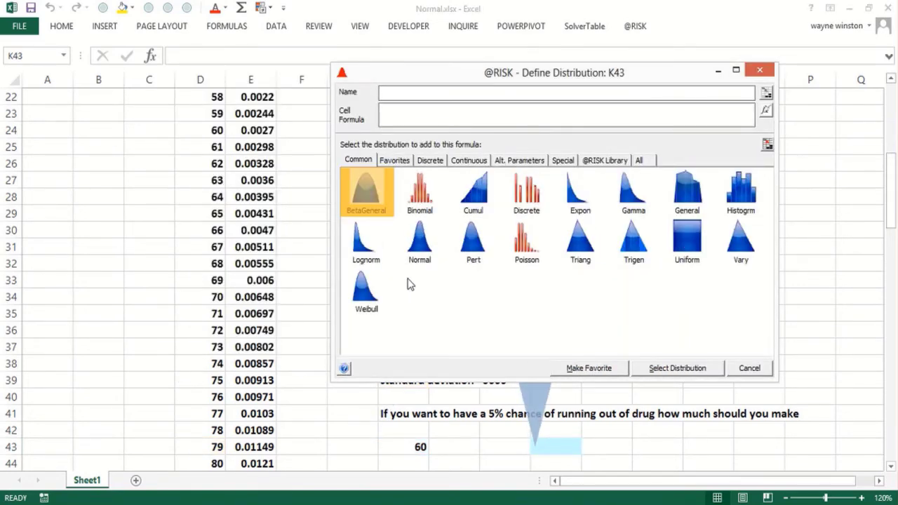
click(758, 72)
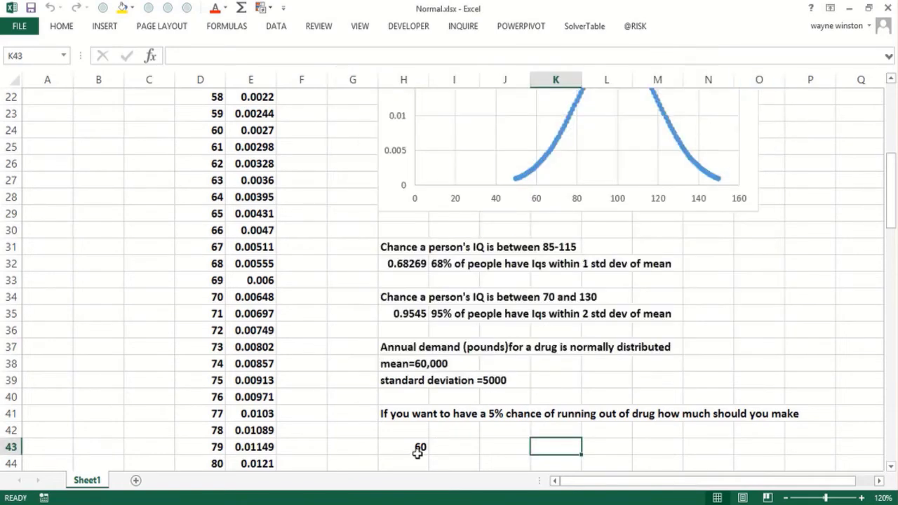
Enter the value 68.22 in cell J42, below the drug production question
click(416, 453)
click(510, 436)
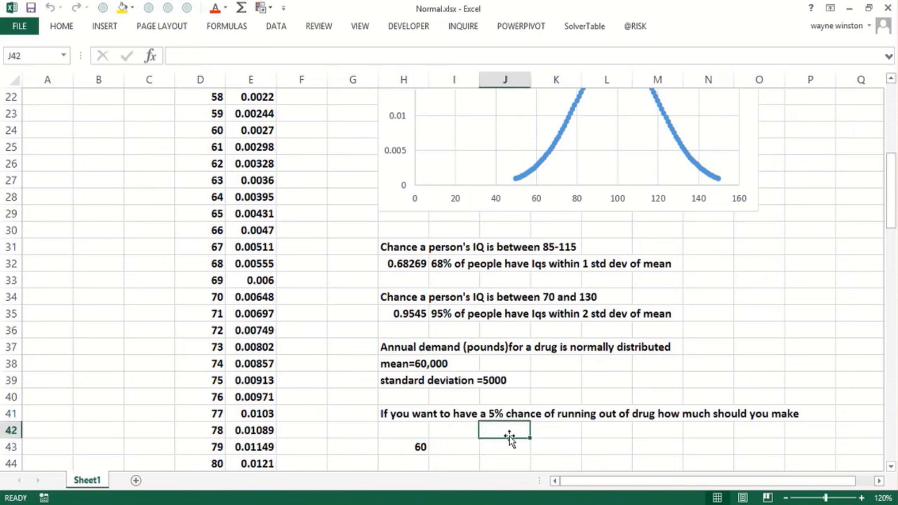
text(68)
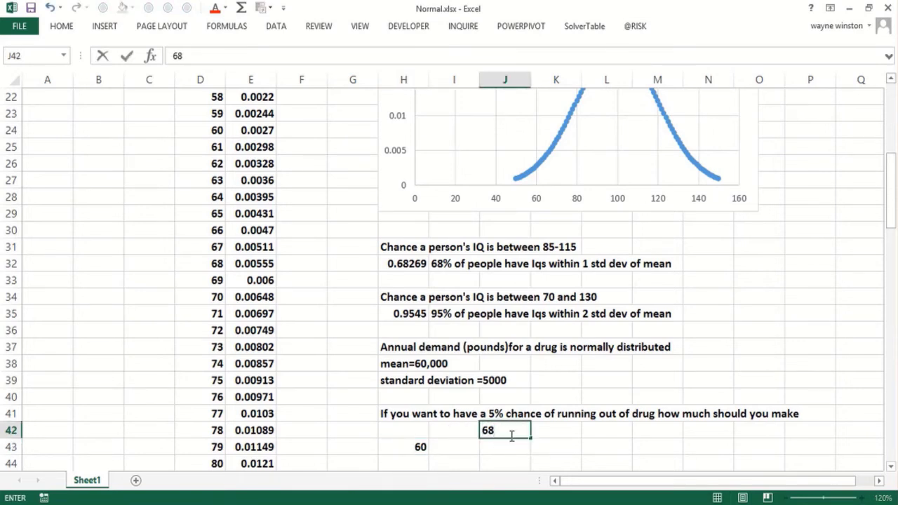
text(.22)
key(Return)
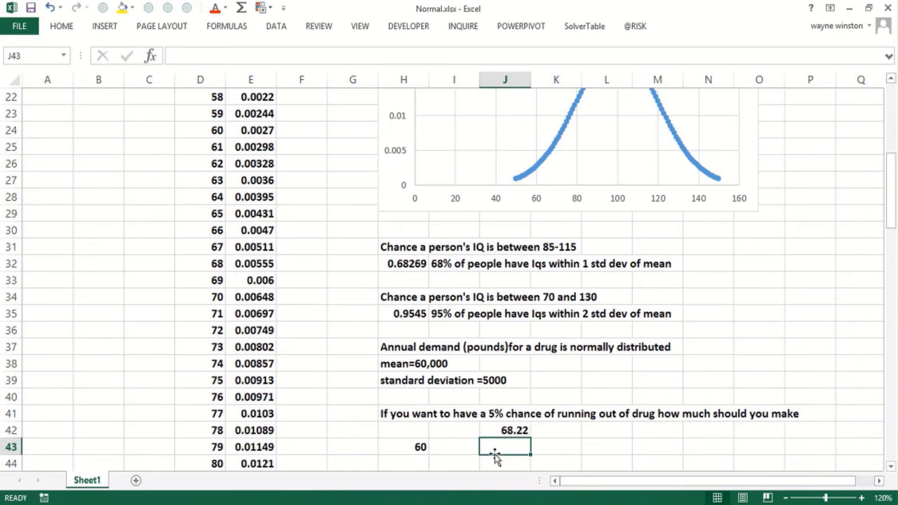
Enter the label "95% ile" in cell I44
click(461, 461)
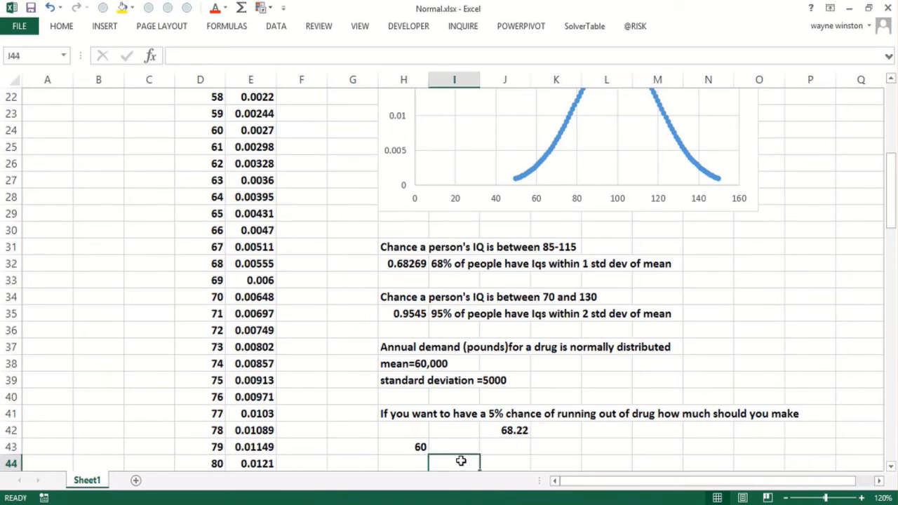
text(95)
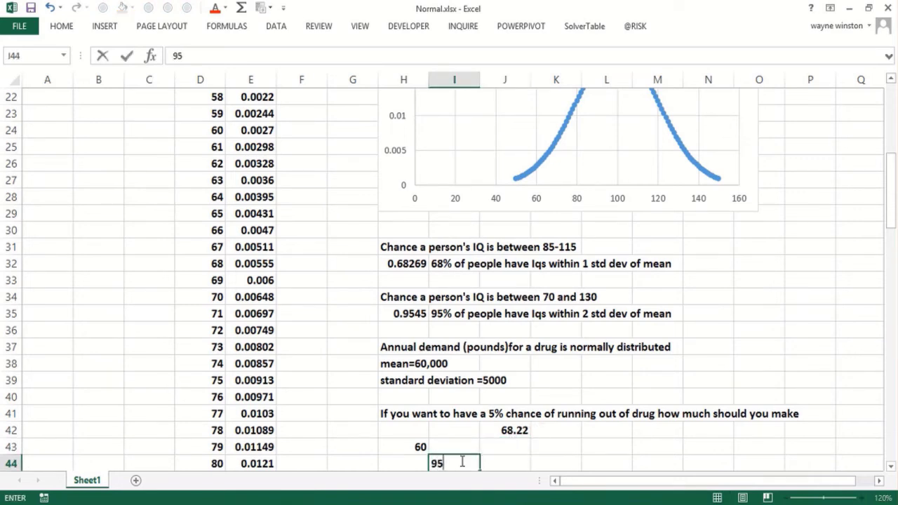
text(% ile)
key(Return)
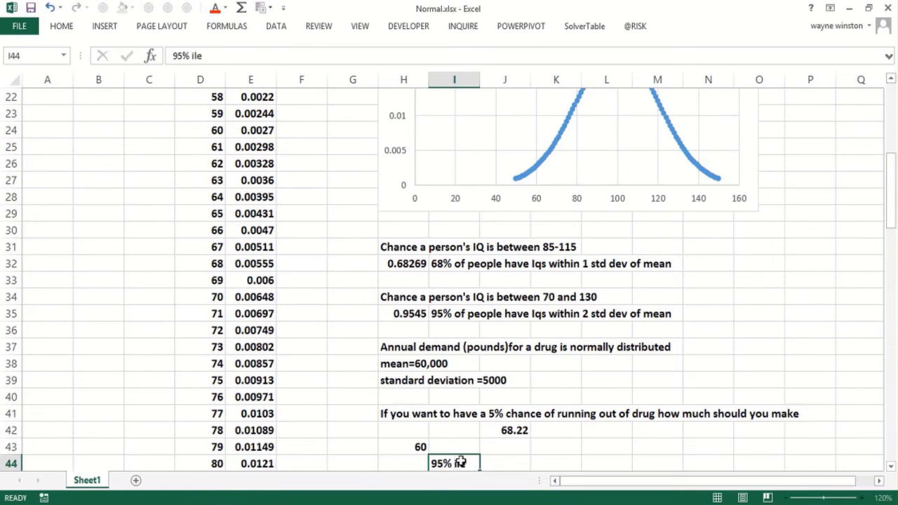
Calculate the 95th percentile of drug demand in cell J44 with the formula =NORM.INV(.95,60,5)
key(Up)
key(Right)
key(Right)
key(Left)
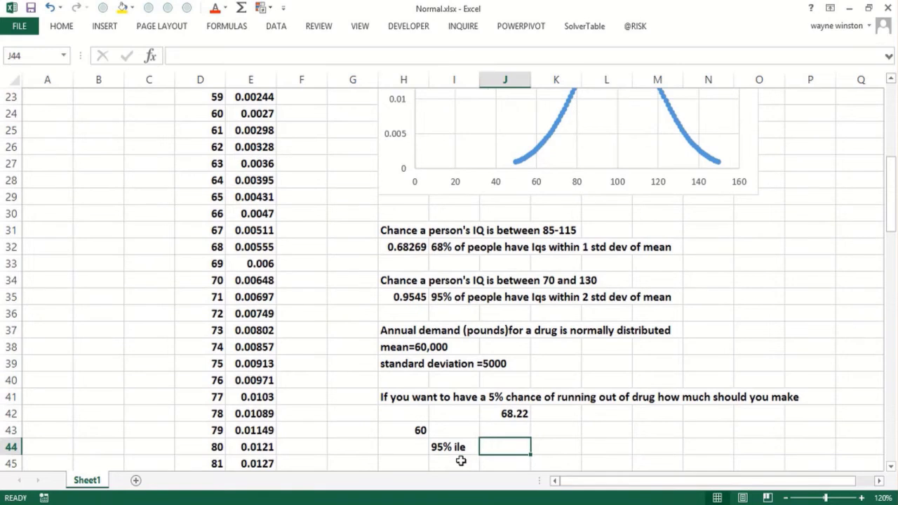
text(=norm)
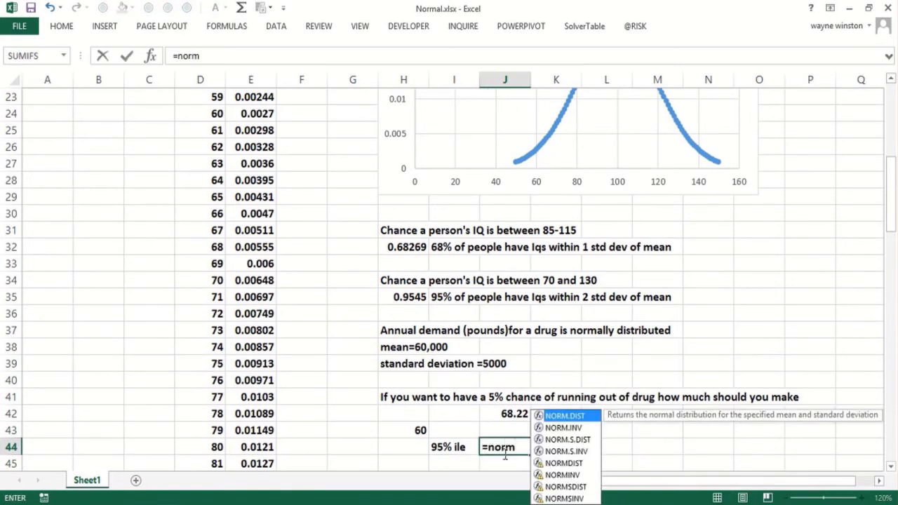
click(569, 429)
double_click(570, 429)
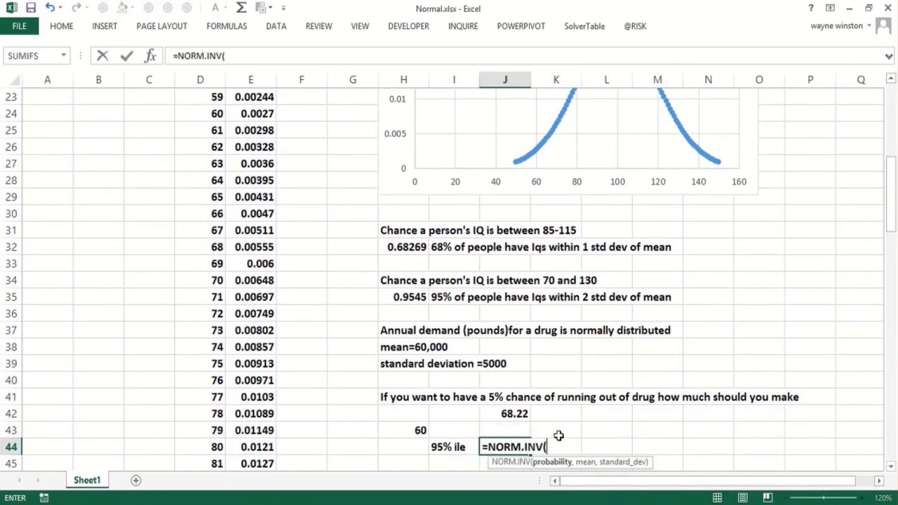
text(.95,60,5)
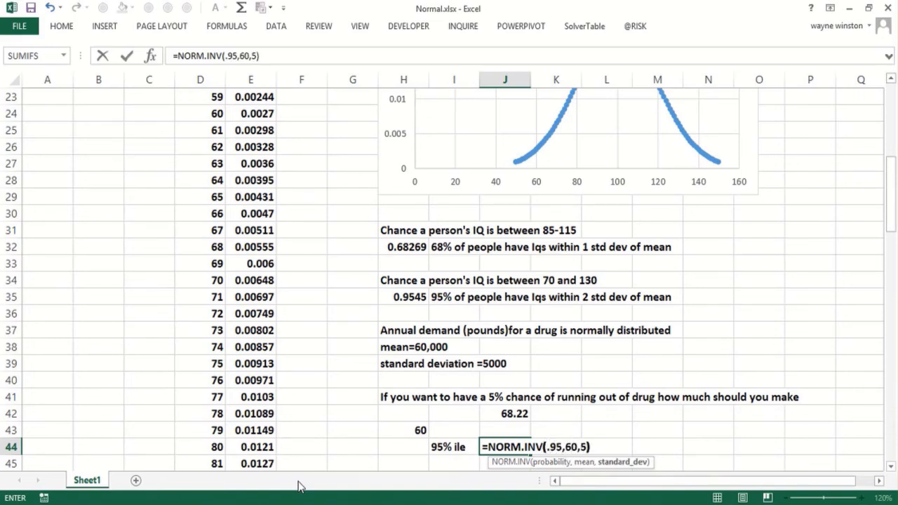
key(Return)
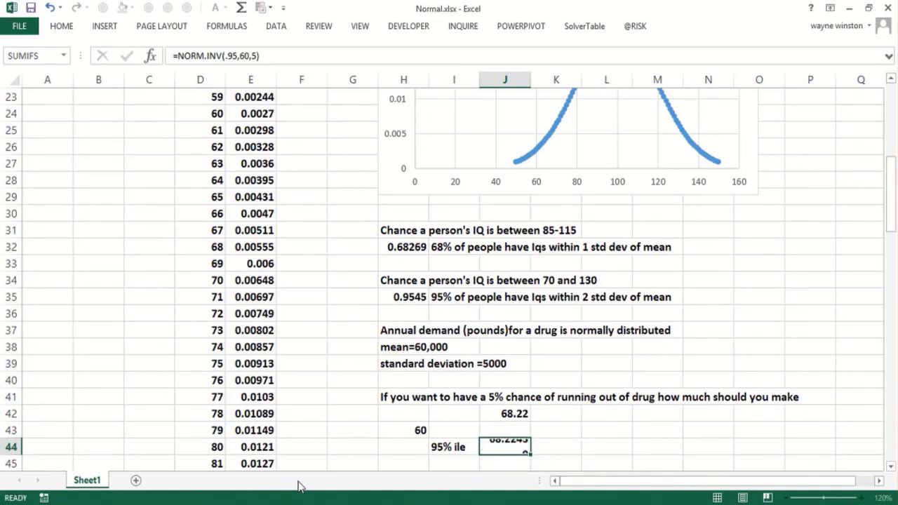
click(516, 449)
click(418, 430)
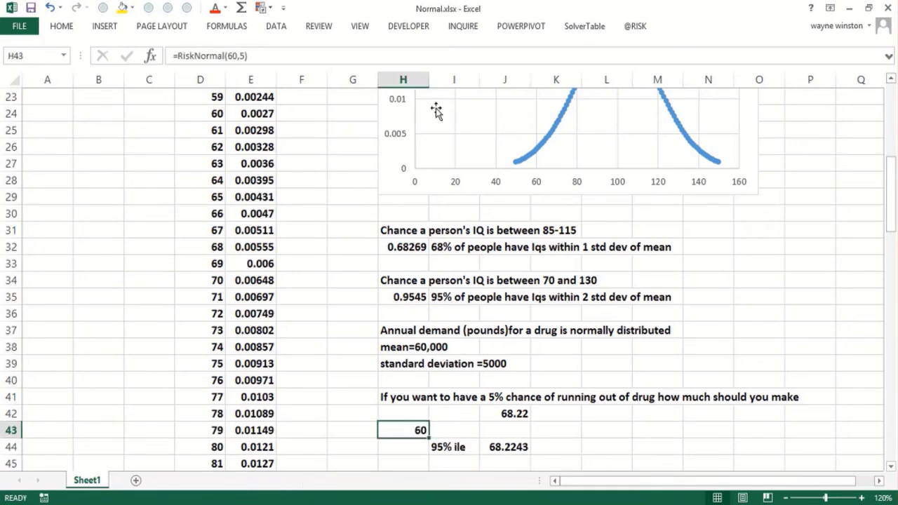
click(635, 26)
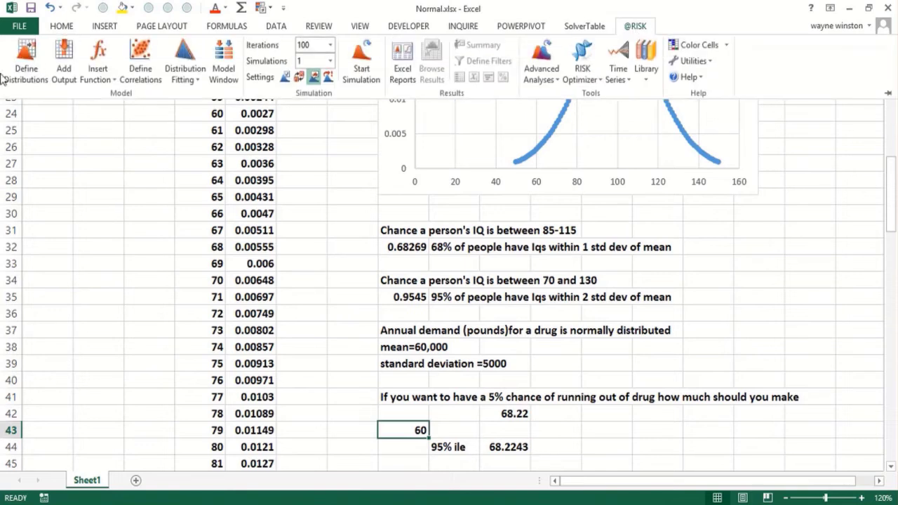
click(28, 70)
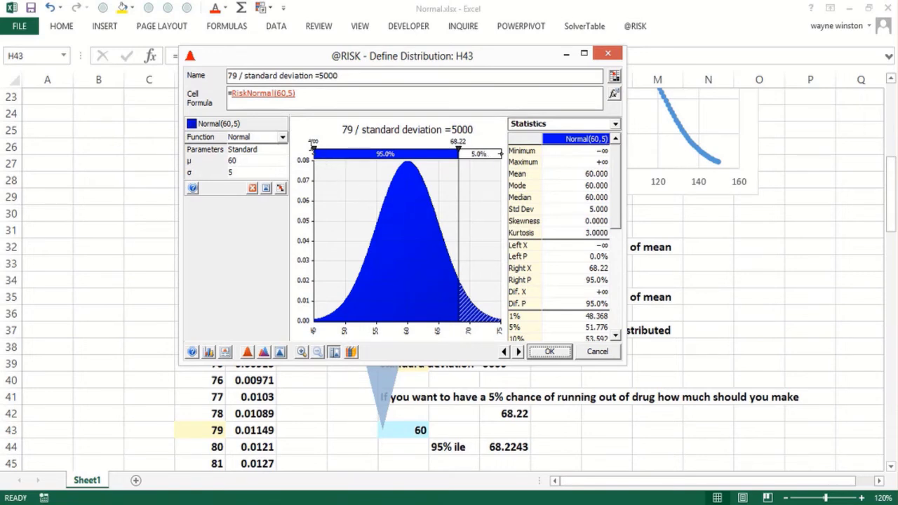
drag(314, 152, 366, 174)
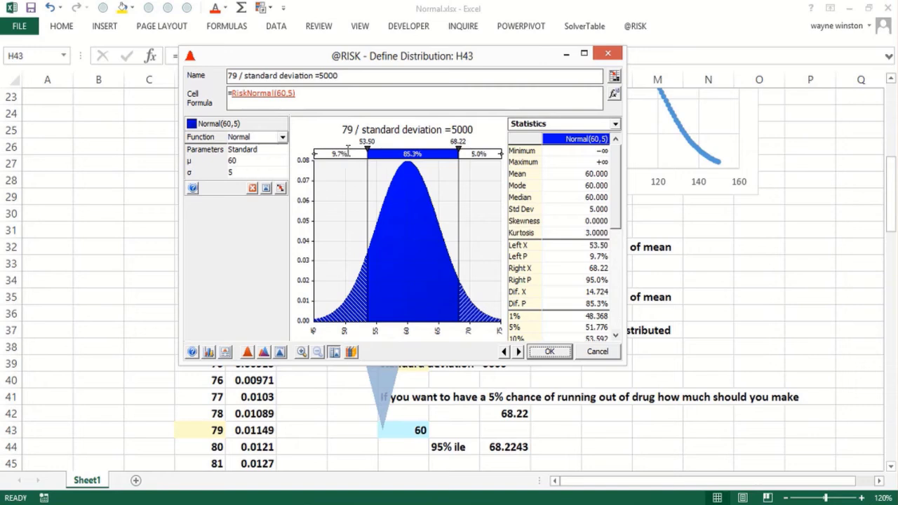
Set the left-tail probability of the distribution graph to 10% and close the Define Distribution window without switching cells
click(341, 154)
text(.10)
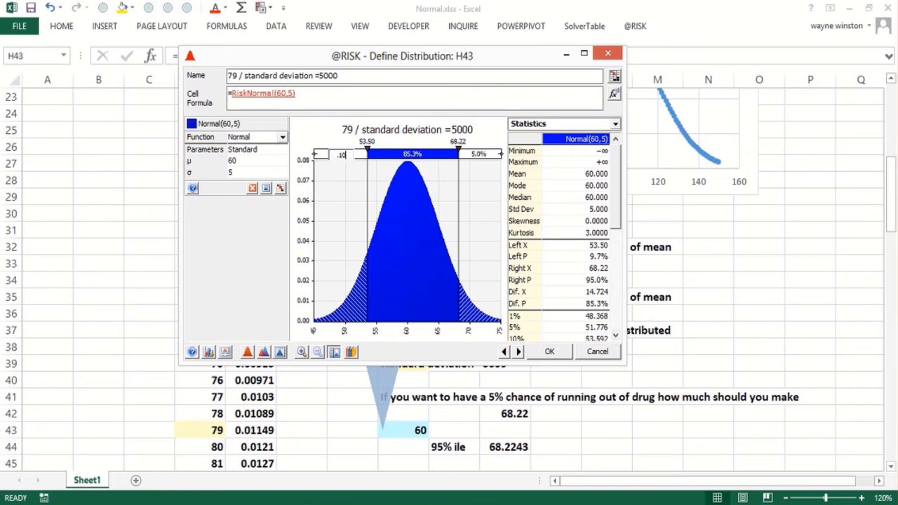
key(Return)
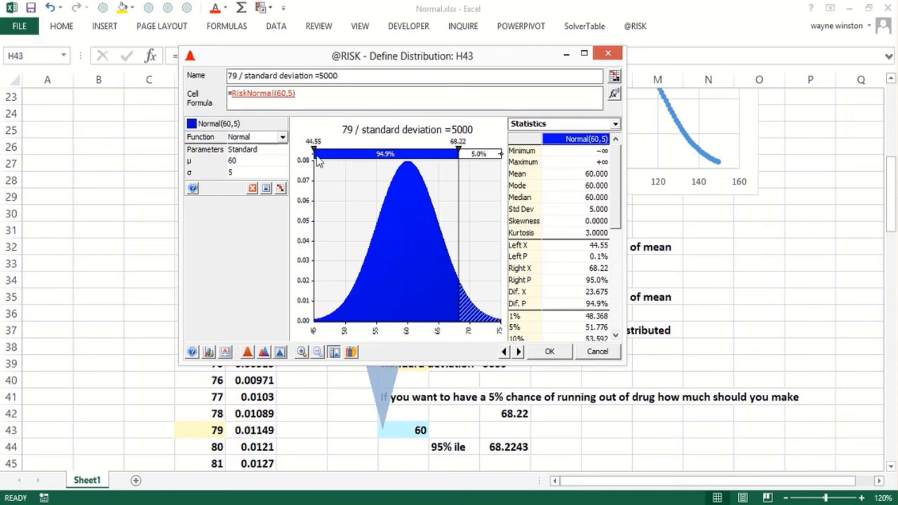
drag(314, 156, 371, 164)
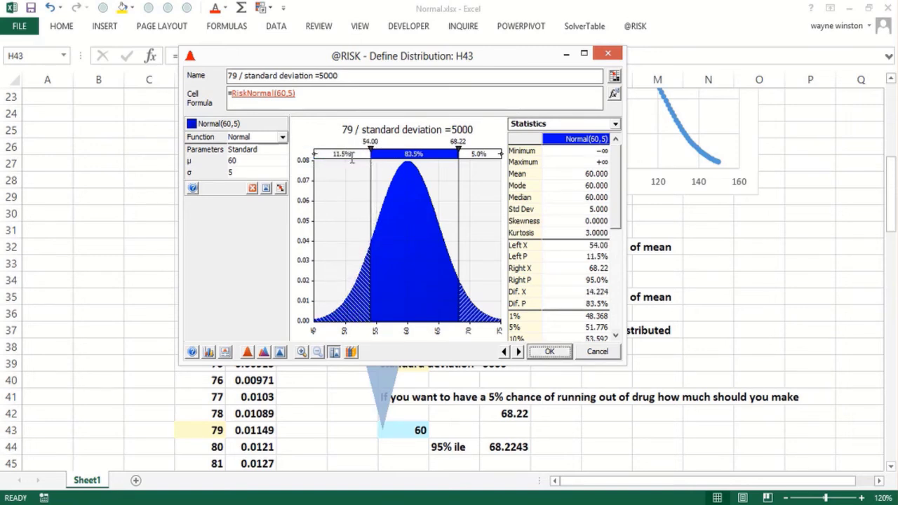
click(351, 158)
text(10)
key(Return)
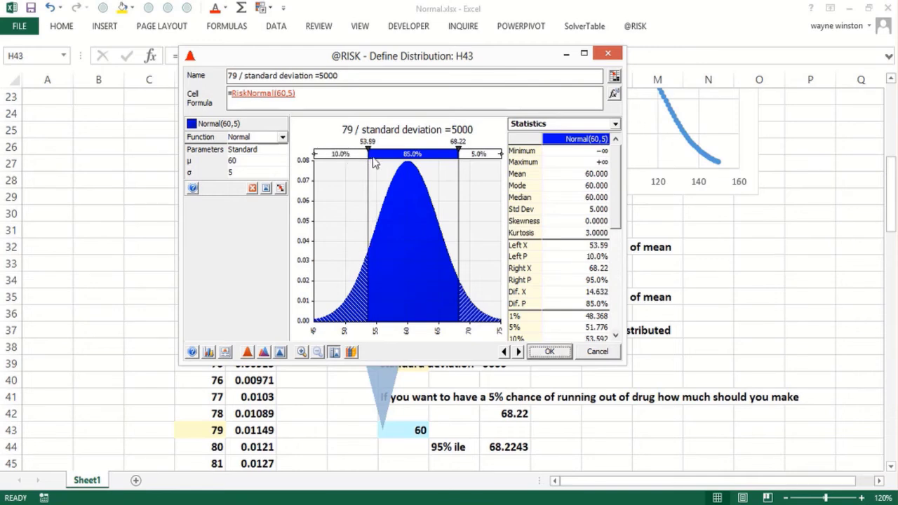
click(420, 429)
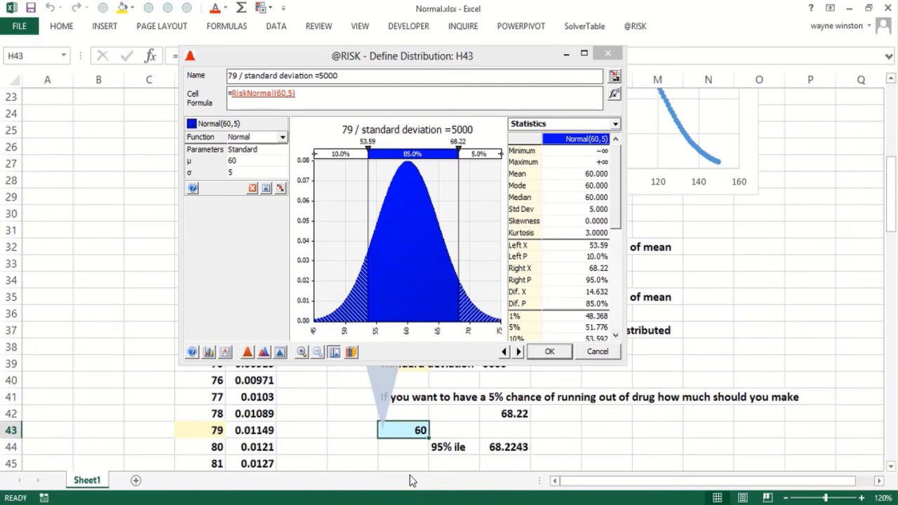
click(416, 463)
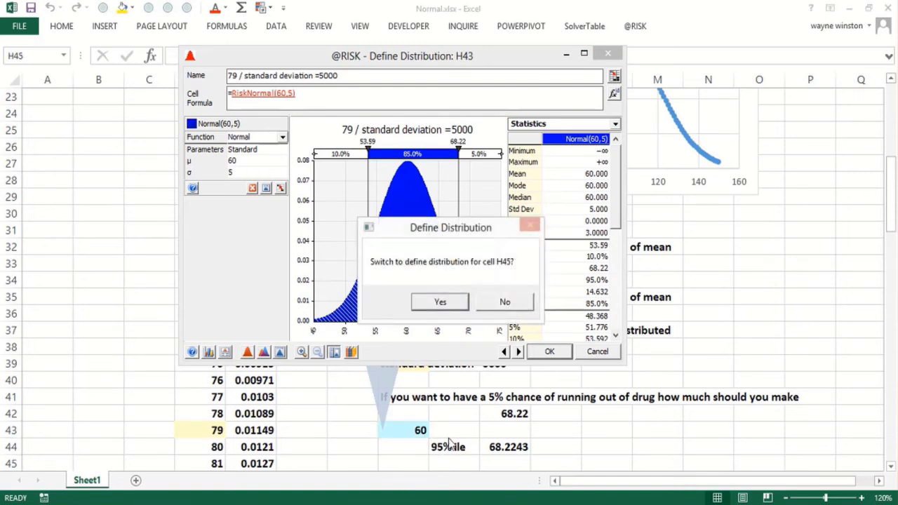
click(502, 301)
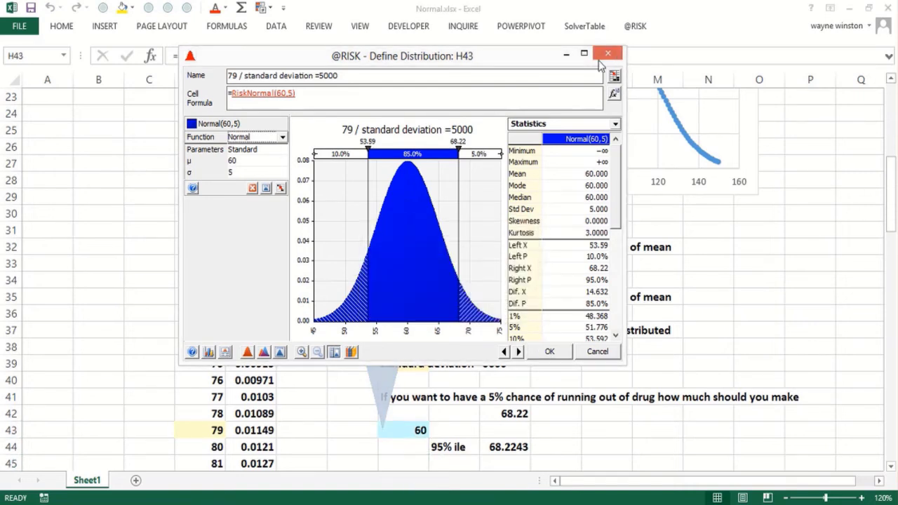
click(606, 55)
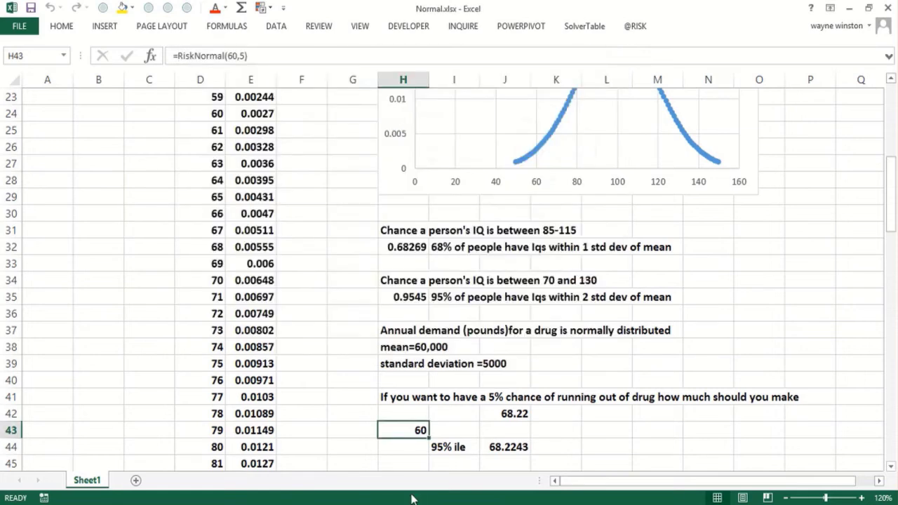
Enter the label "10th %ile" in cell I45, below the 95% label
click(442, 465)
text(10)
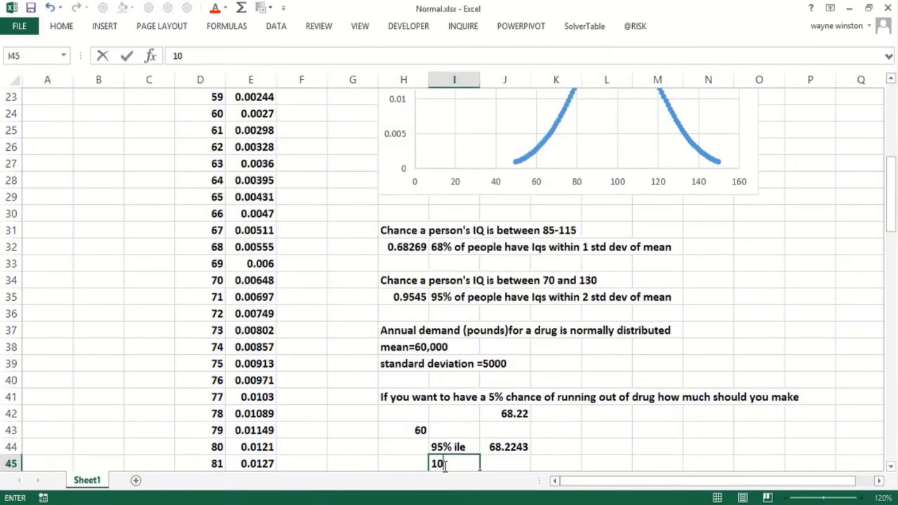
text(th %ile)
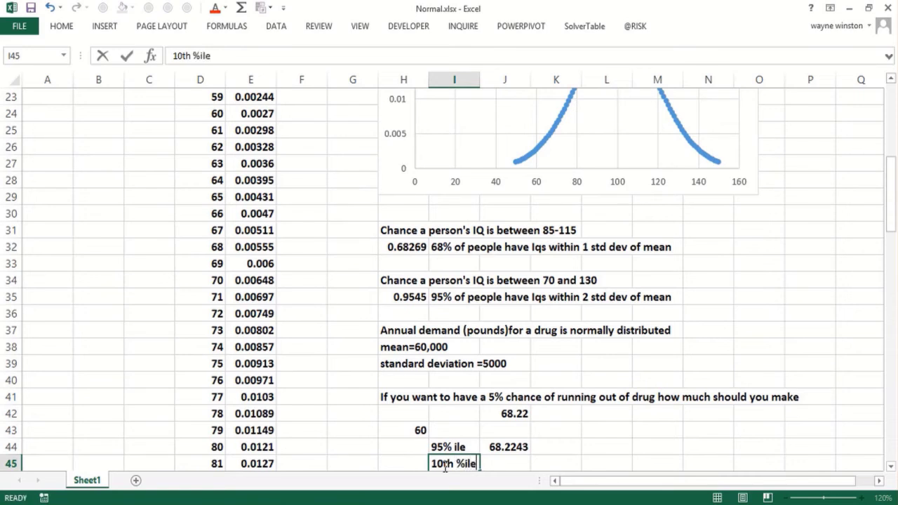
key(Return)
Enter the note "10 percent", "chance", "we sell less than" down cells H46, H47 and H48
key(Return)
key(Up)
key(Left)
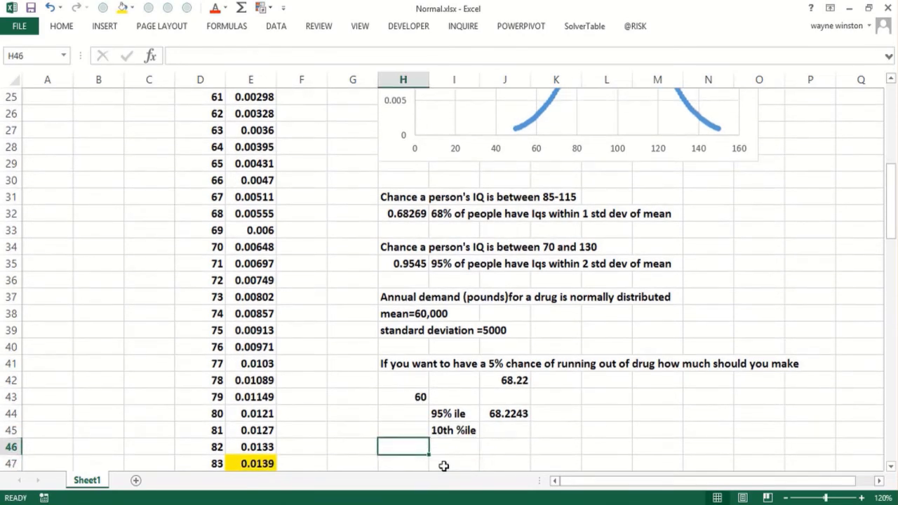
text(10 pe)
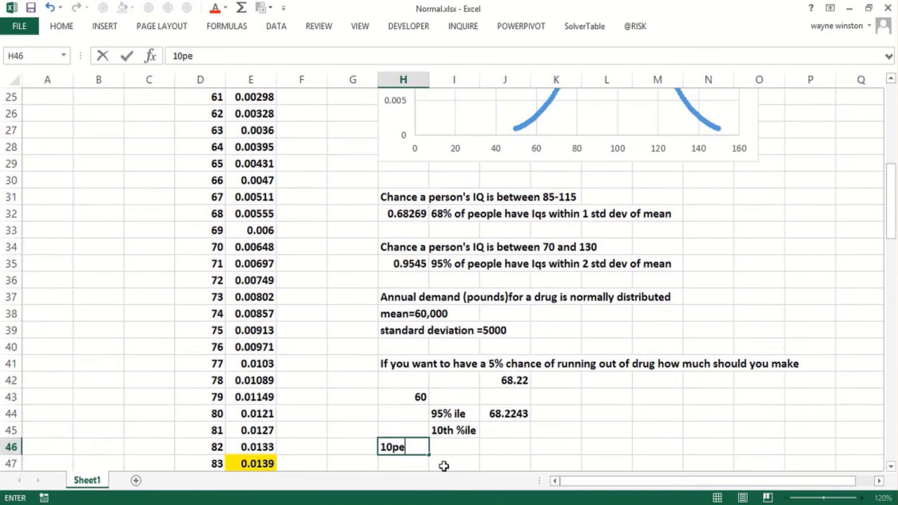
key(BackSpace)
key(BackSpace)
key(BackSpace)
text(percent)
key(Return)
text(chance)
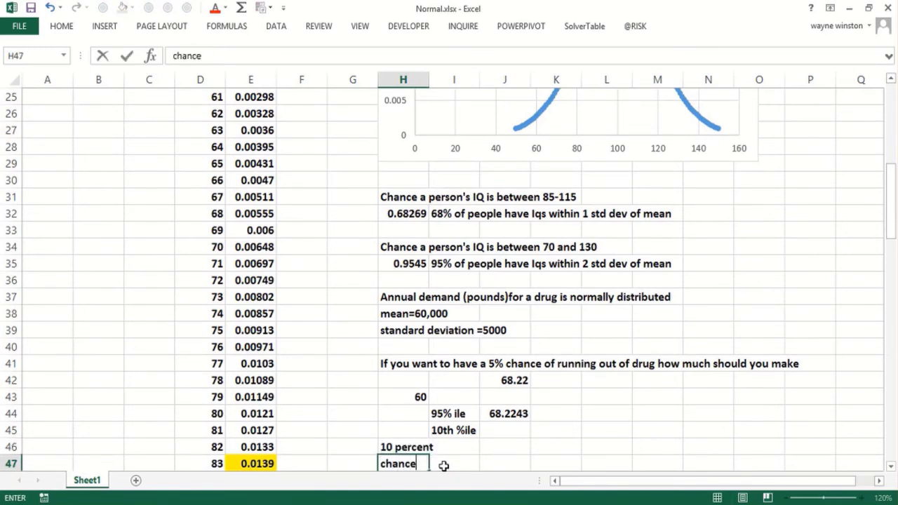
key(Return)
text(we sell less than)
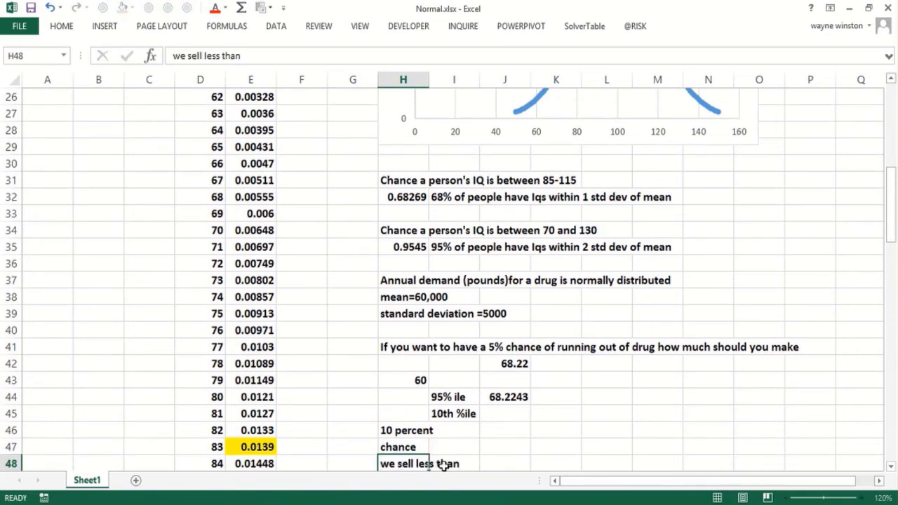
key(Return)
Calculate the 10th percentile of drug demand in cell J45 with the formula =NORM.INV(.10,60,5)
key(Up)
key(Up)
key(Up)
key(Up)
key(Right)
key(Right)
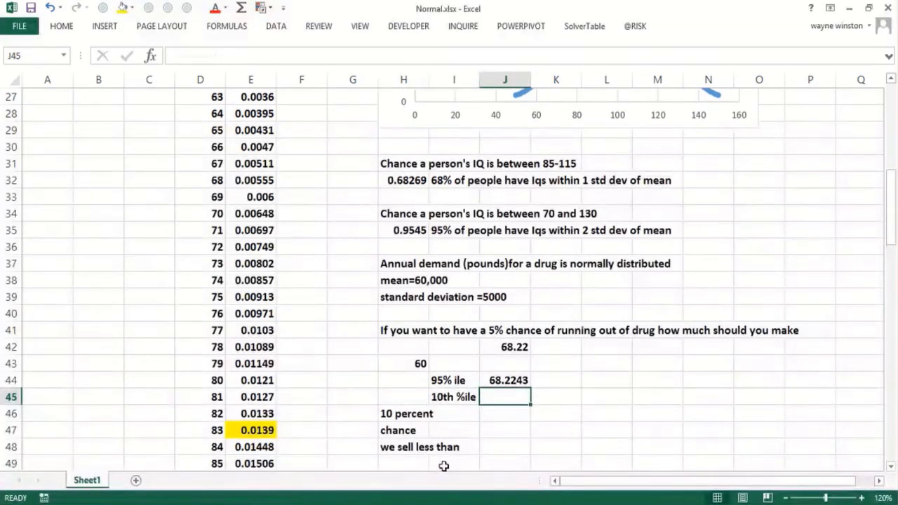
text(=norm)
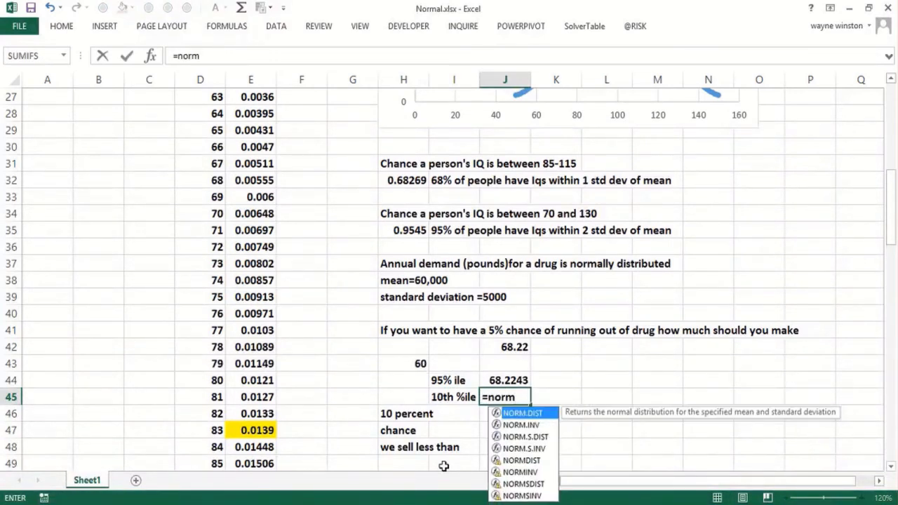
double_click(512, 424)
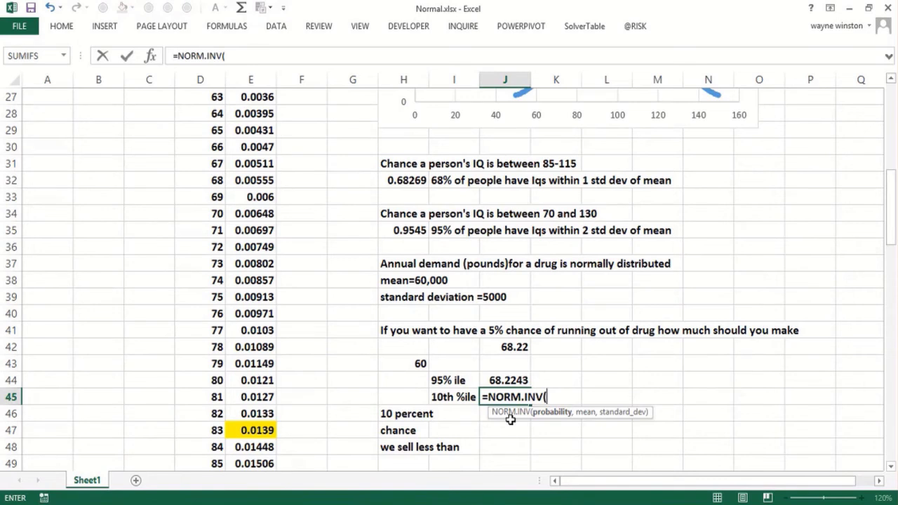
text(.10,)
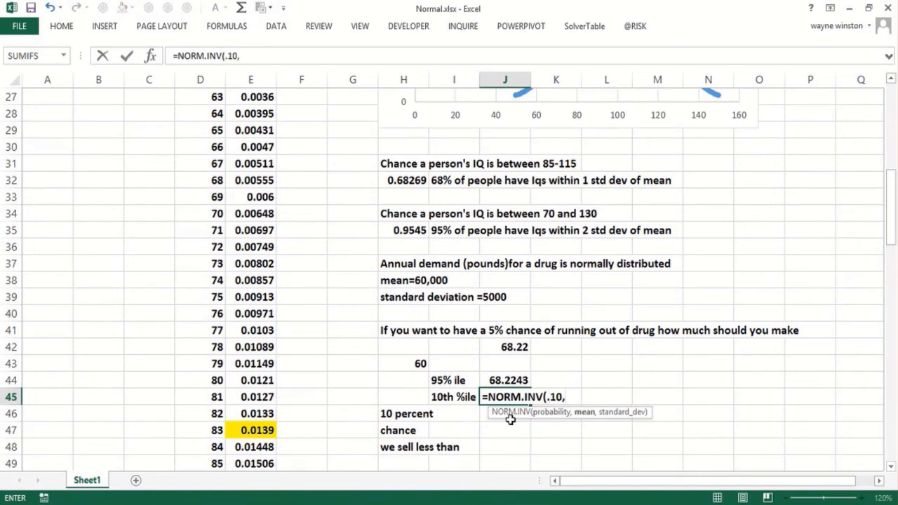
text(60,5))
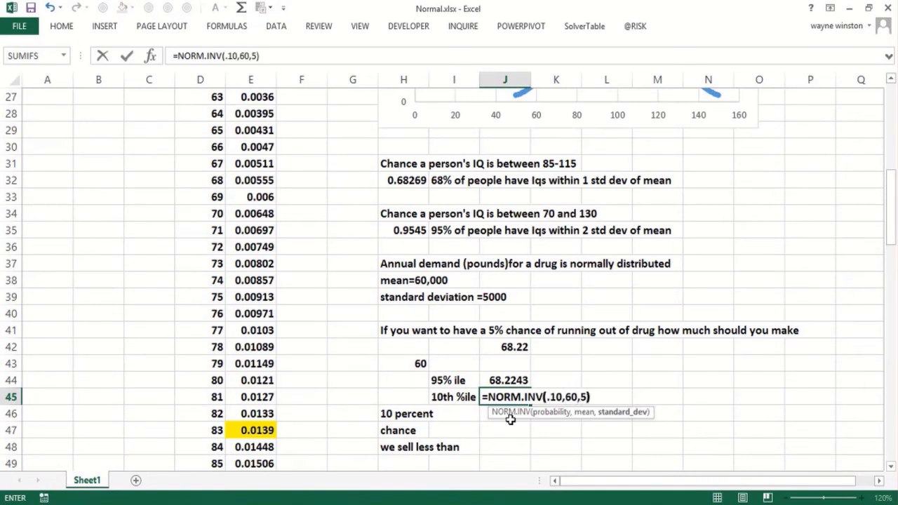
key(Return)
click(509, 398)
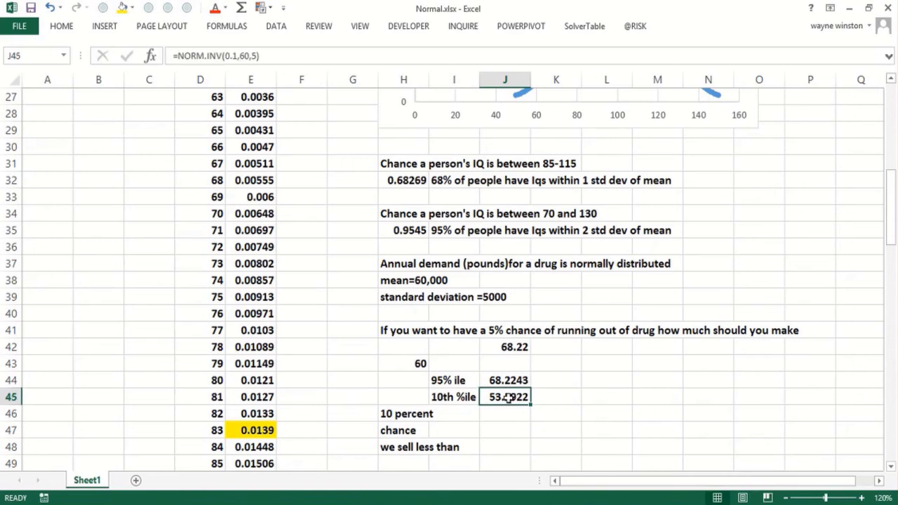
Complete the "we sell less than" note by entering 53,592 in cell J48
click(494, 442)
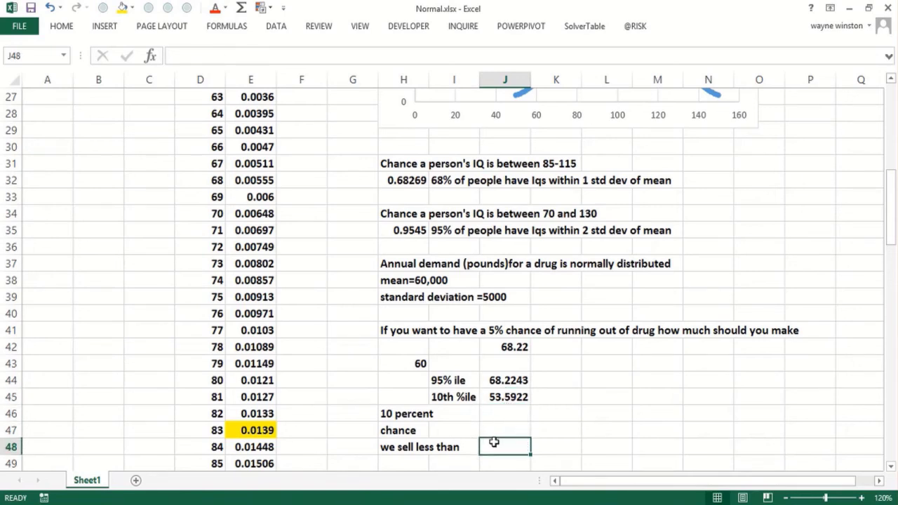
text(532)
key(BackSpace)
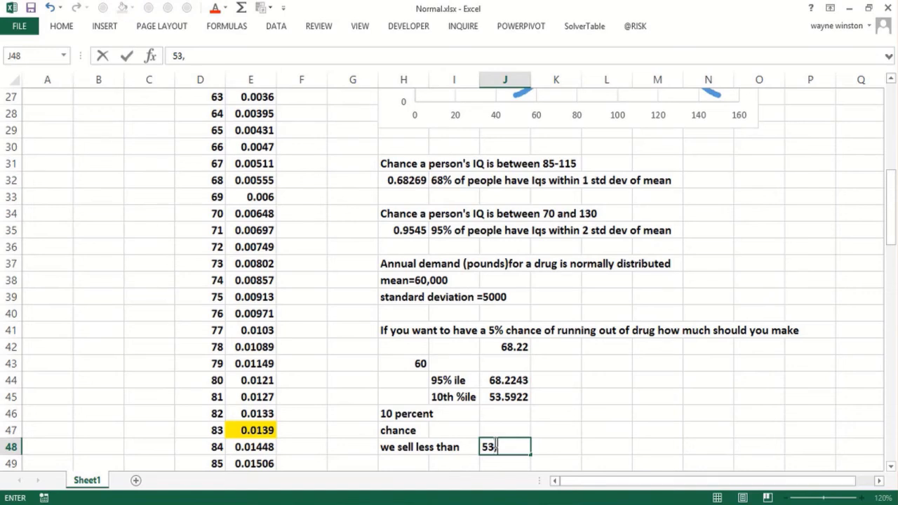
text(,592)
key(Return)
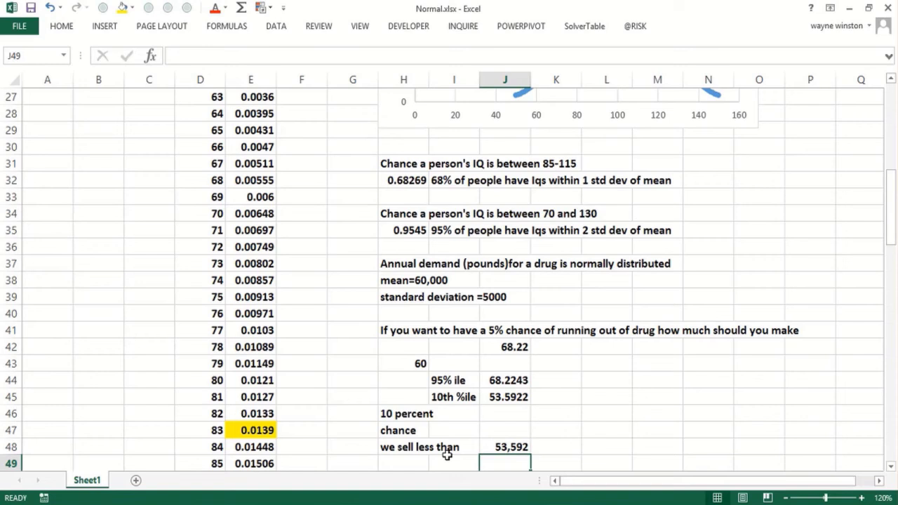
click(395, 461)
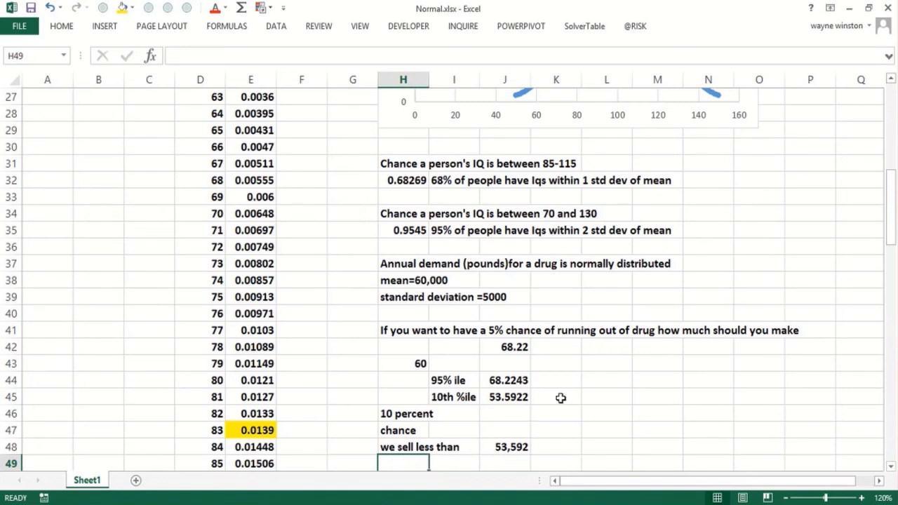
Enter the label "Chance IQ >=130" in cell L43
click(616, 364)
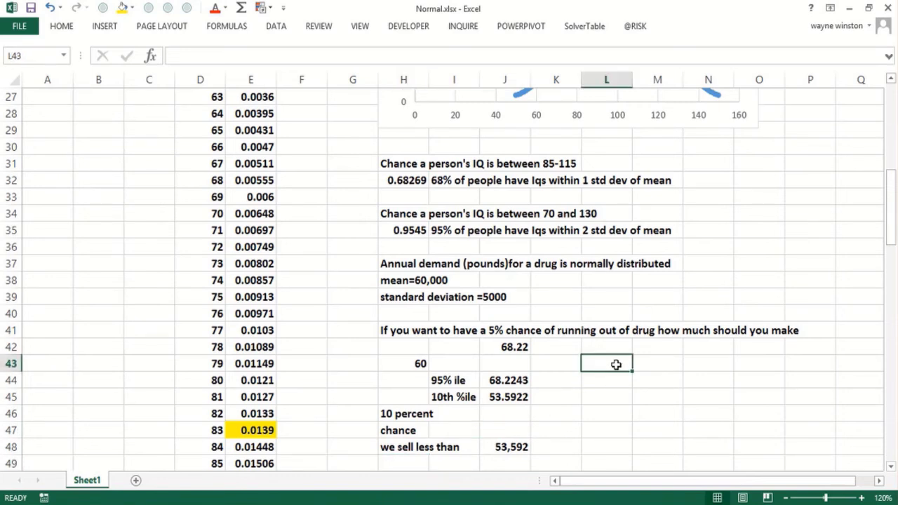
text(Chance)
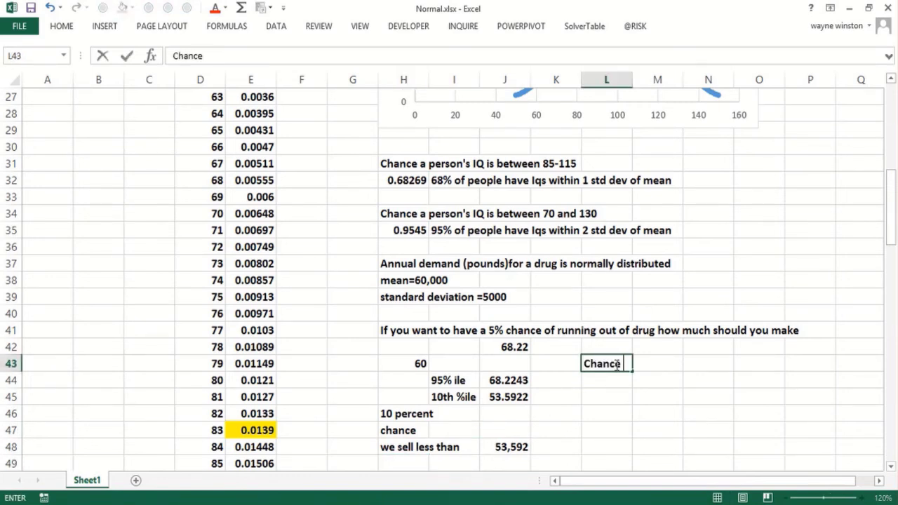
text( IQ >=130)
key(Return)
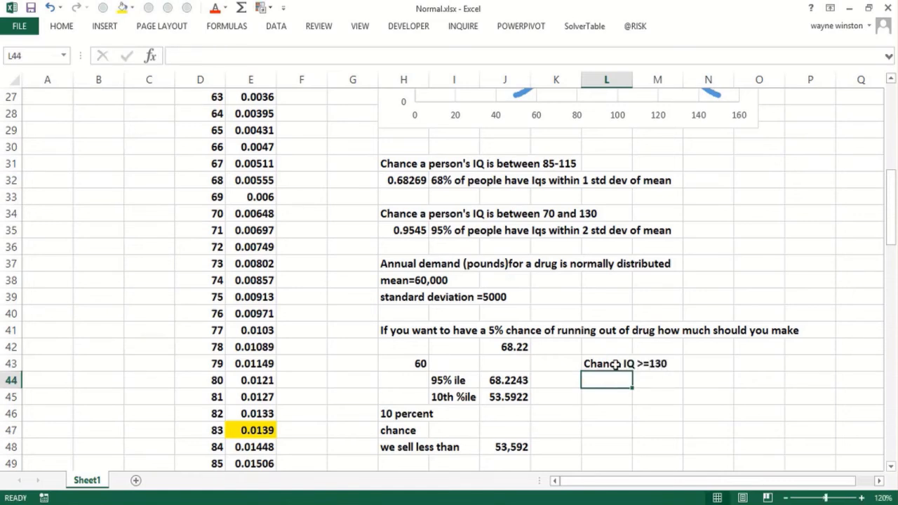
Calculate the probability of an IQ of at least 130 in cell L44 with =1-NORM.DIST(130,100,15,true)
text(=1`)
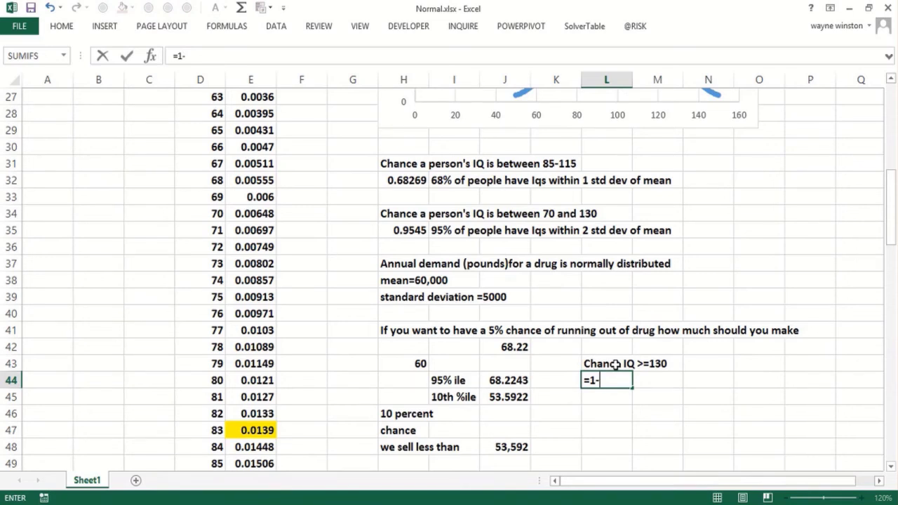
text(norm)
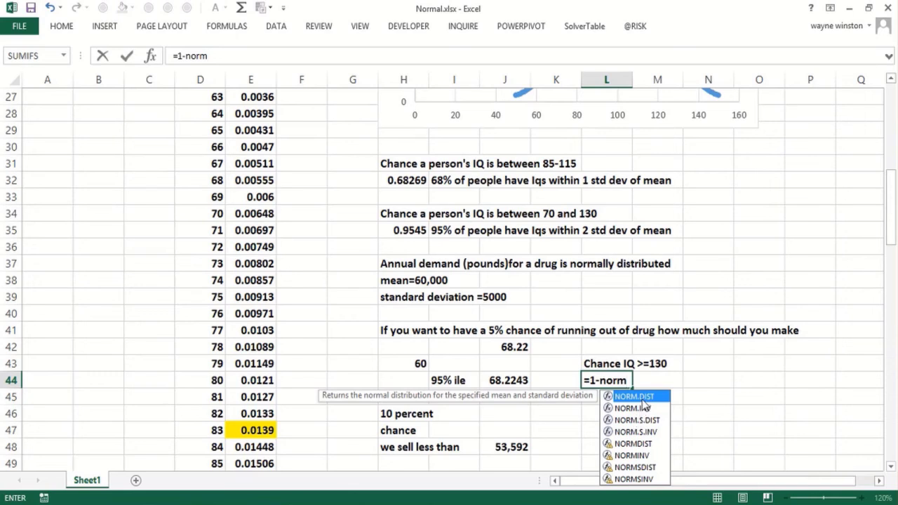
double_click(641, 399)
text(1)
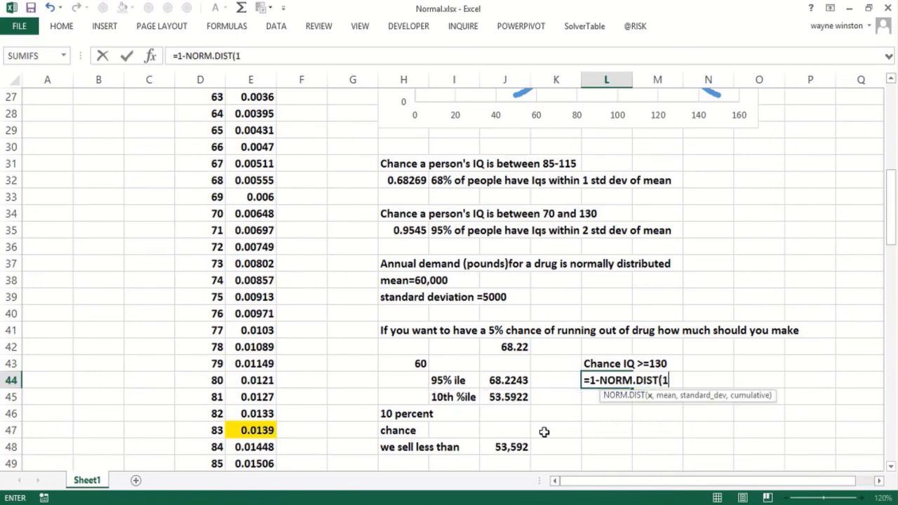
text(30,100,1)
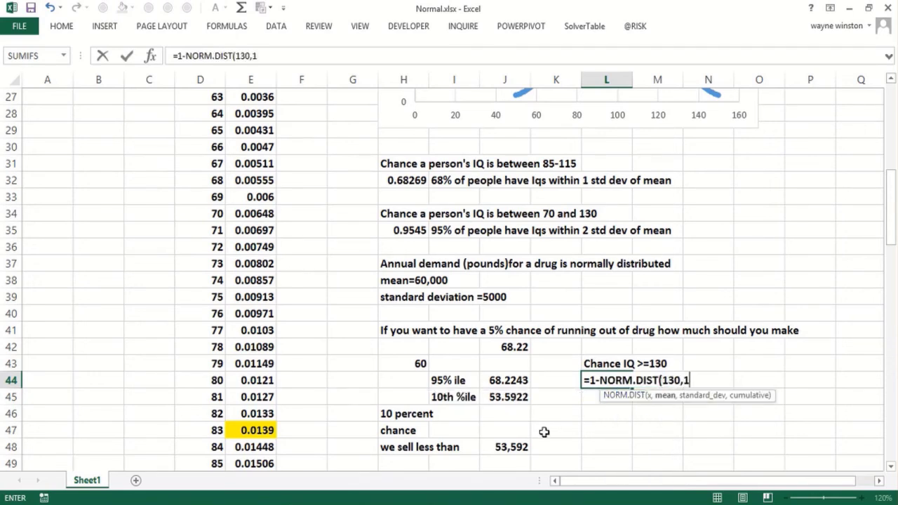
text(5,t)
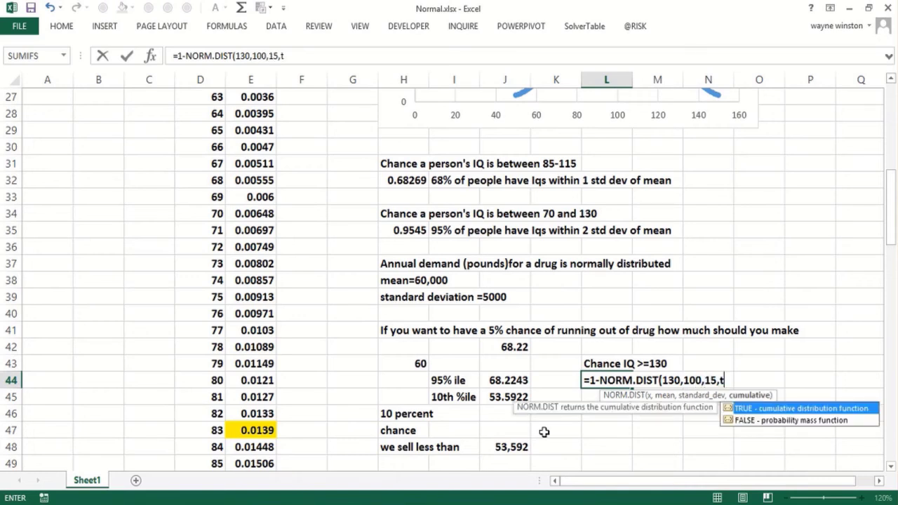
text(rue))
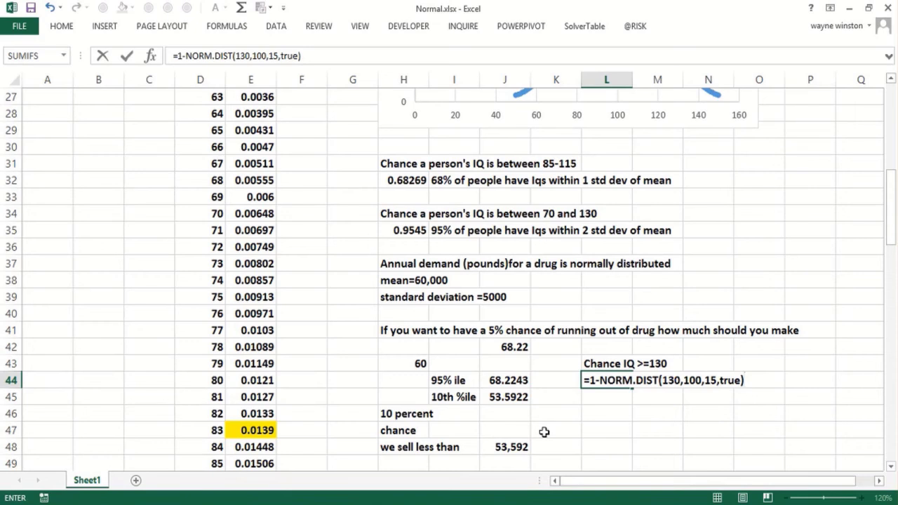
key(Return)
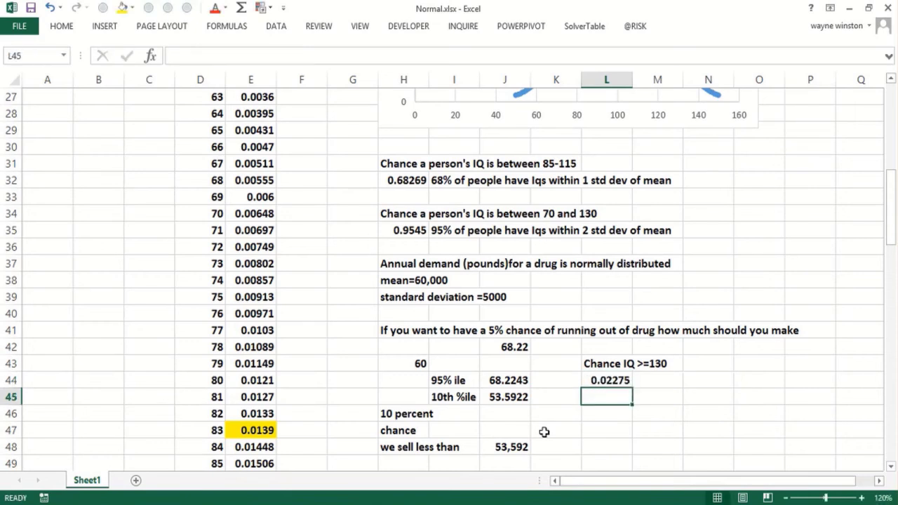
key(Up)
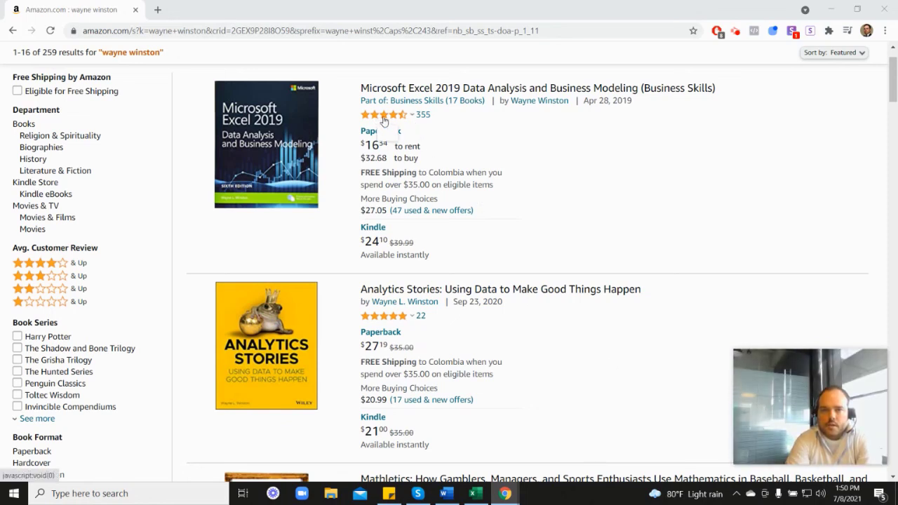
Look through the author's books in the Amazon search results, down to Marketing Analytics and back up to Analytics Stories
mouse_move(386, 121)
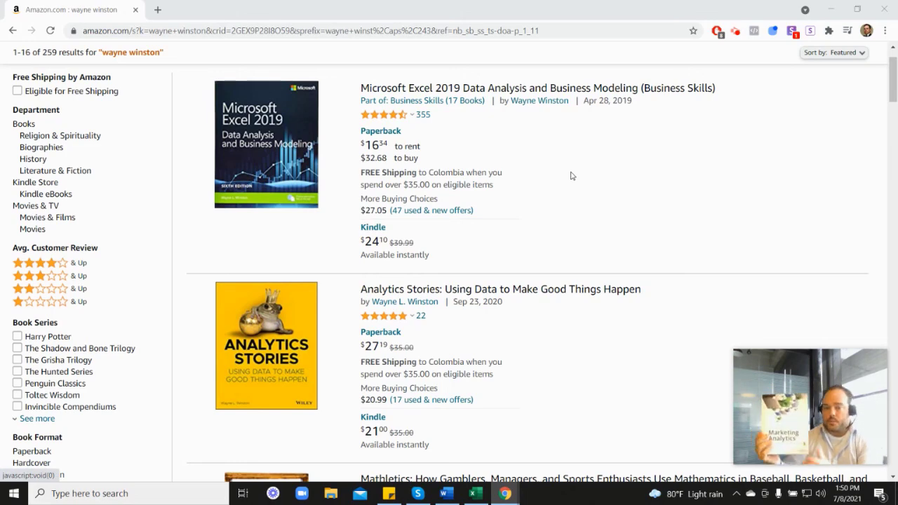
scroll(793, 288, down, 7)
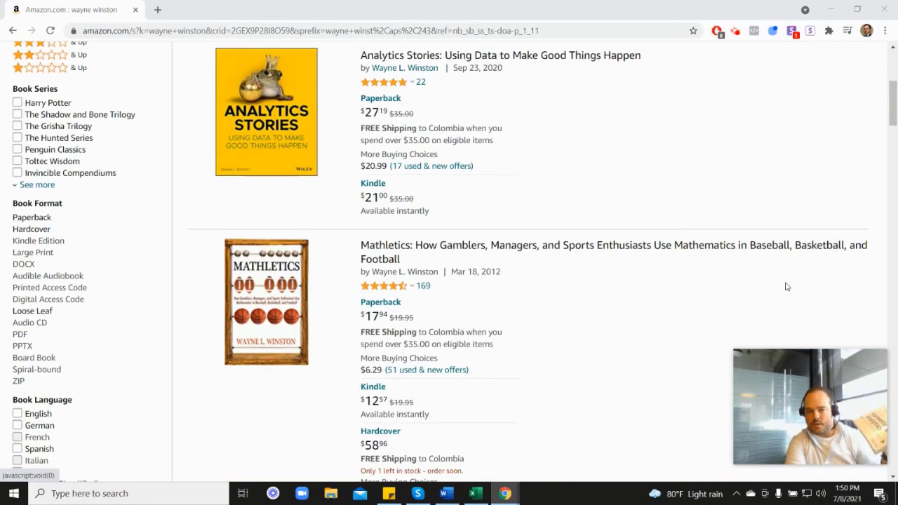
scroll(449, 346, down, 1)
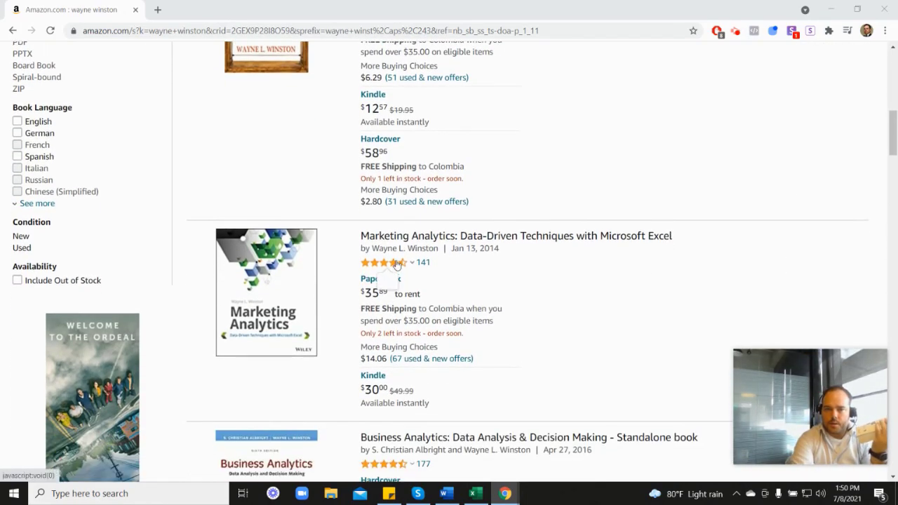
mouse_move(401, 261)
scroll(522, 267, up, 3)
scroll(522, 267, up, 3)
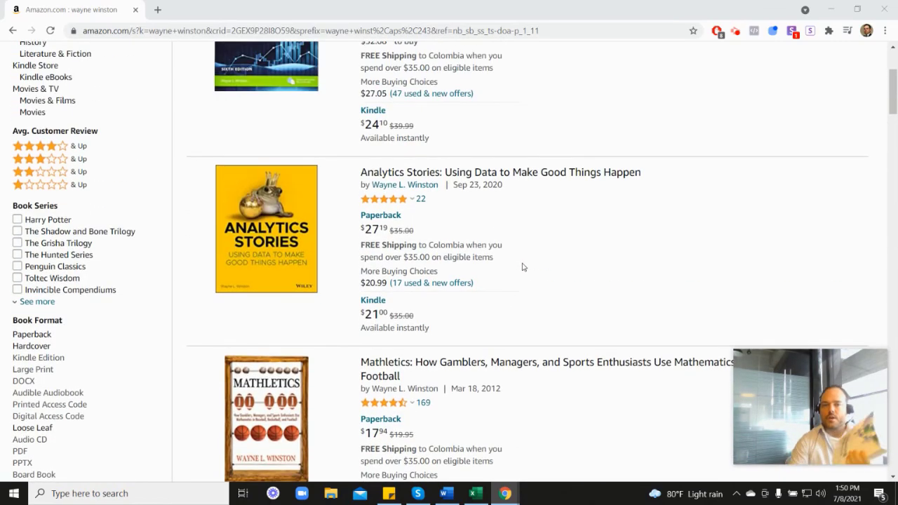